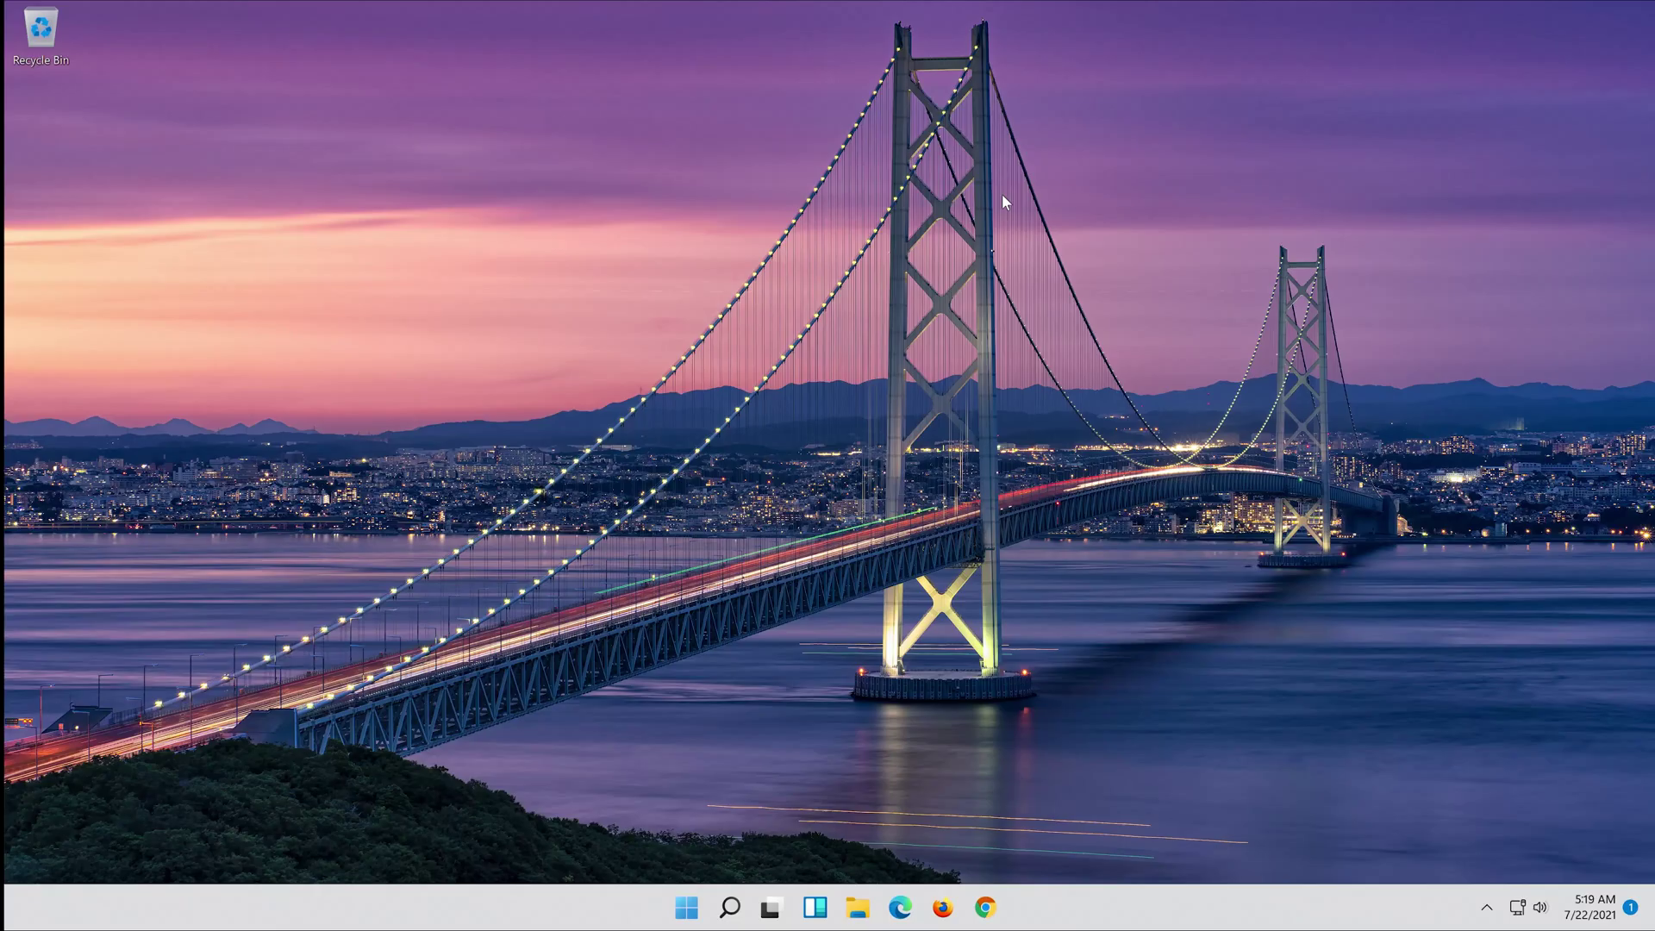
# Search the Start menu for cmd and launch Command Prompt as administrator.
pyautogui.press('super')
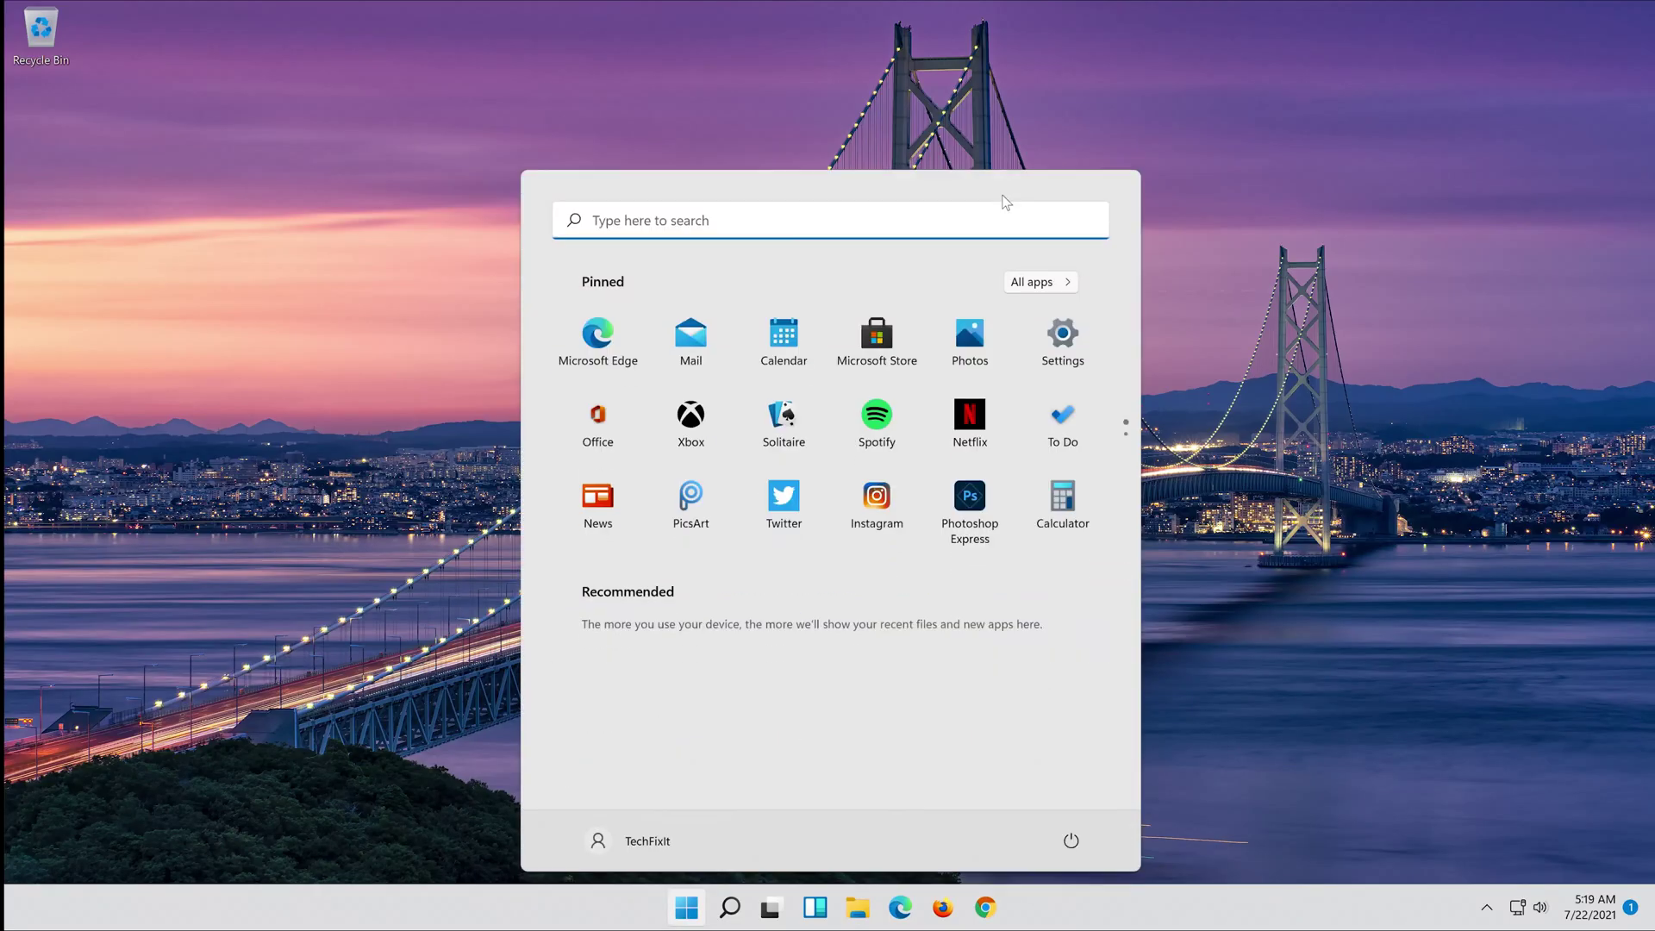
pyautogui.write('cmd')
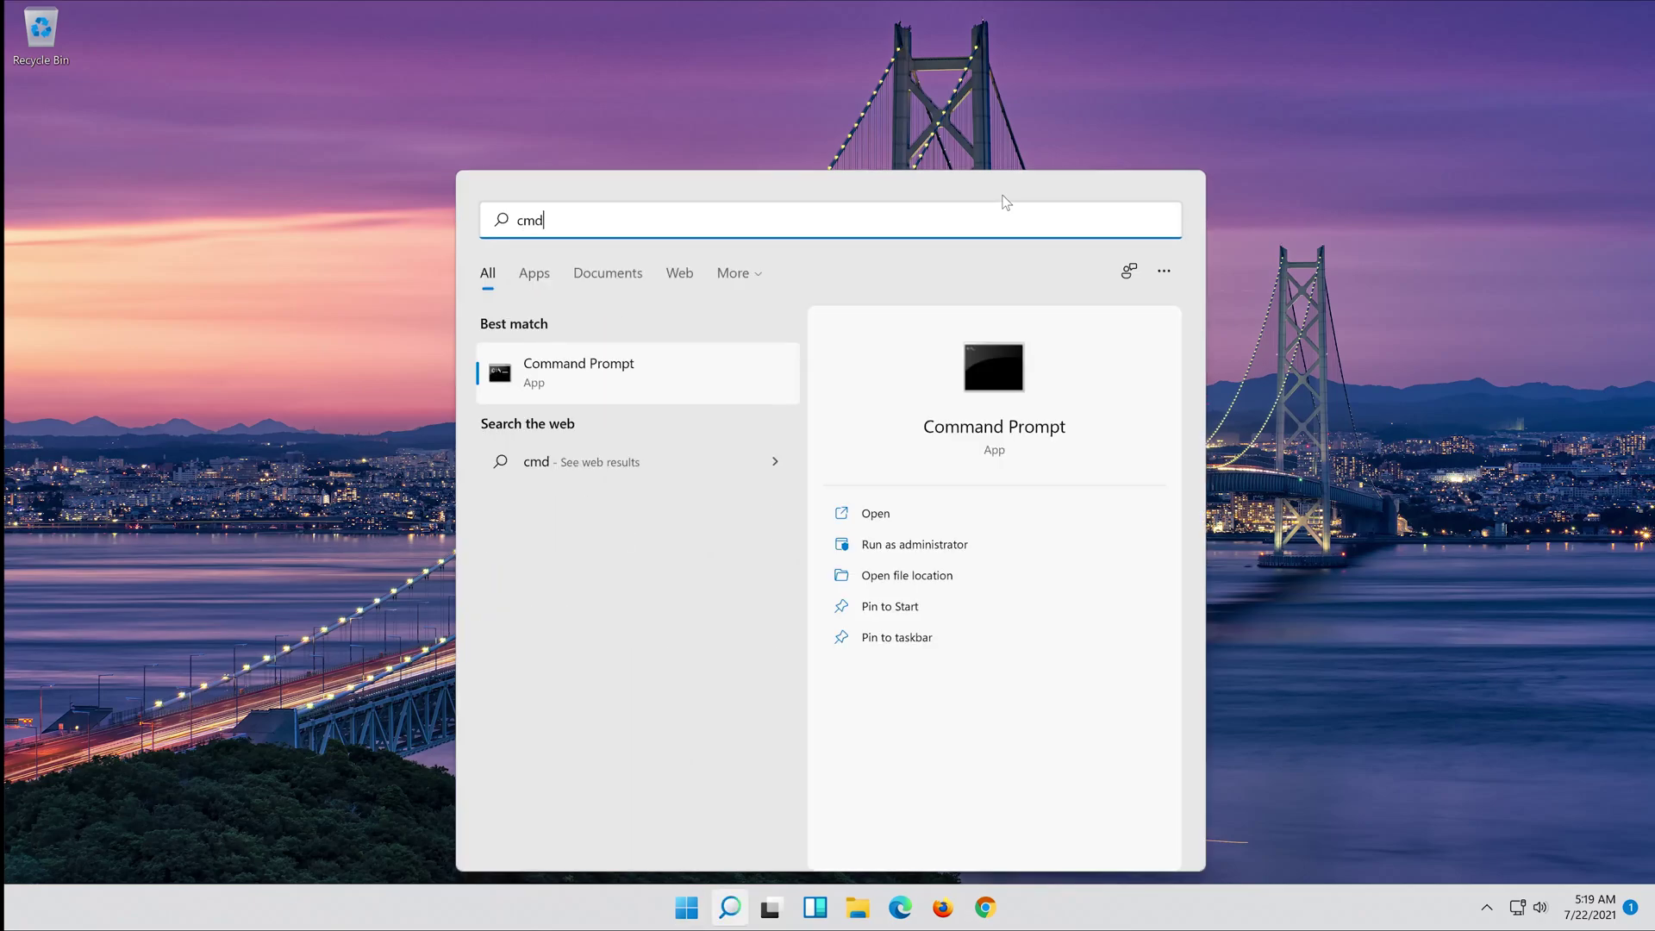
pyautogui.rightClick(558, 370)
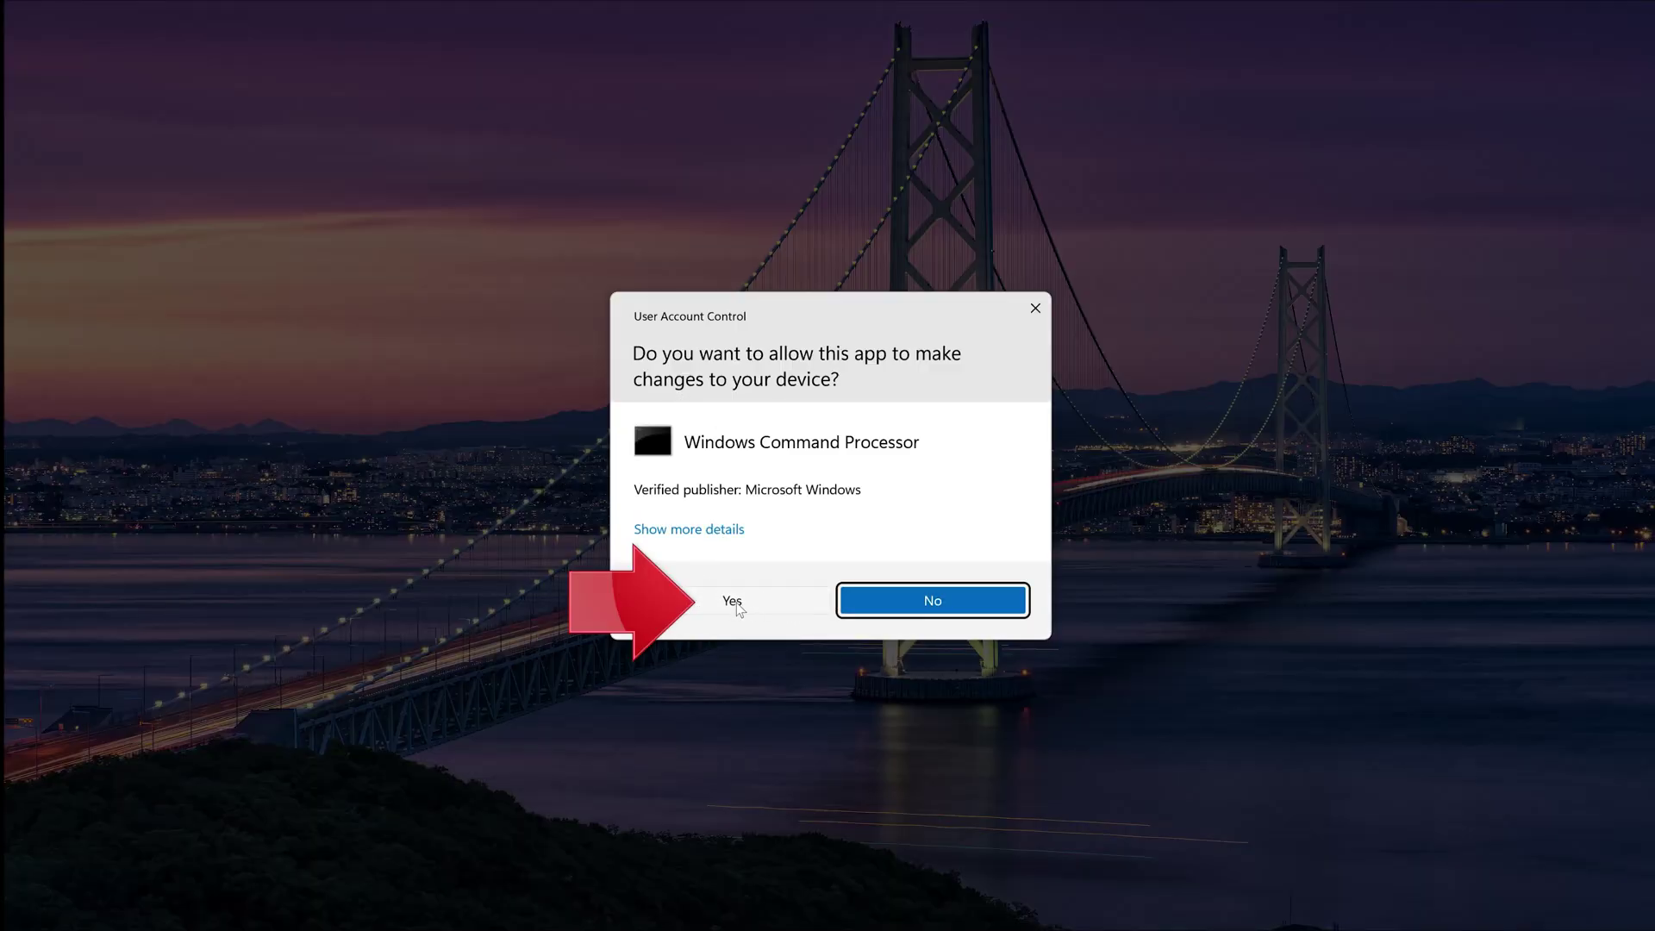
# Allow the UAC prompt, run sfc /scannow, then exit Command Prompt once no violations are found.
pyautogui.click(715, 602)
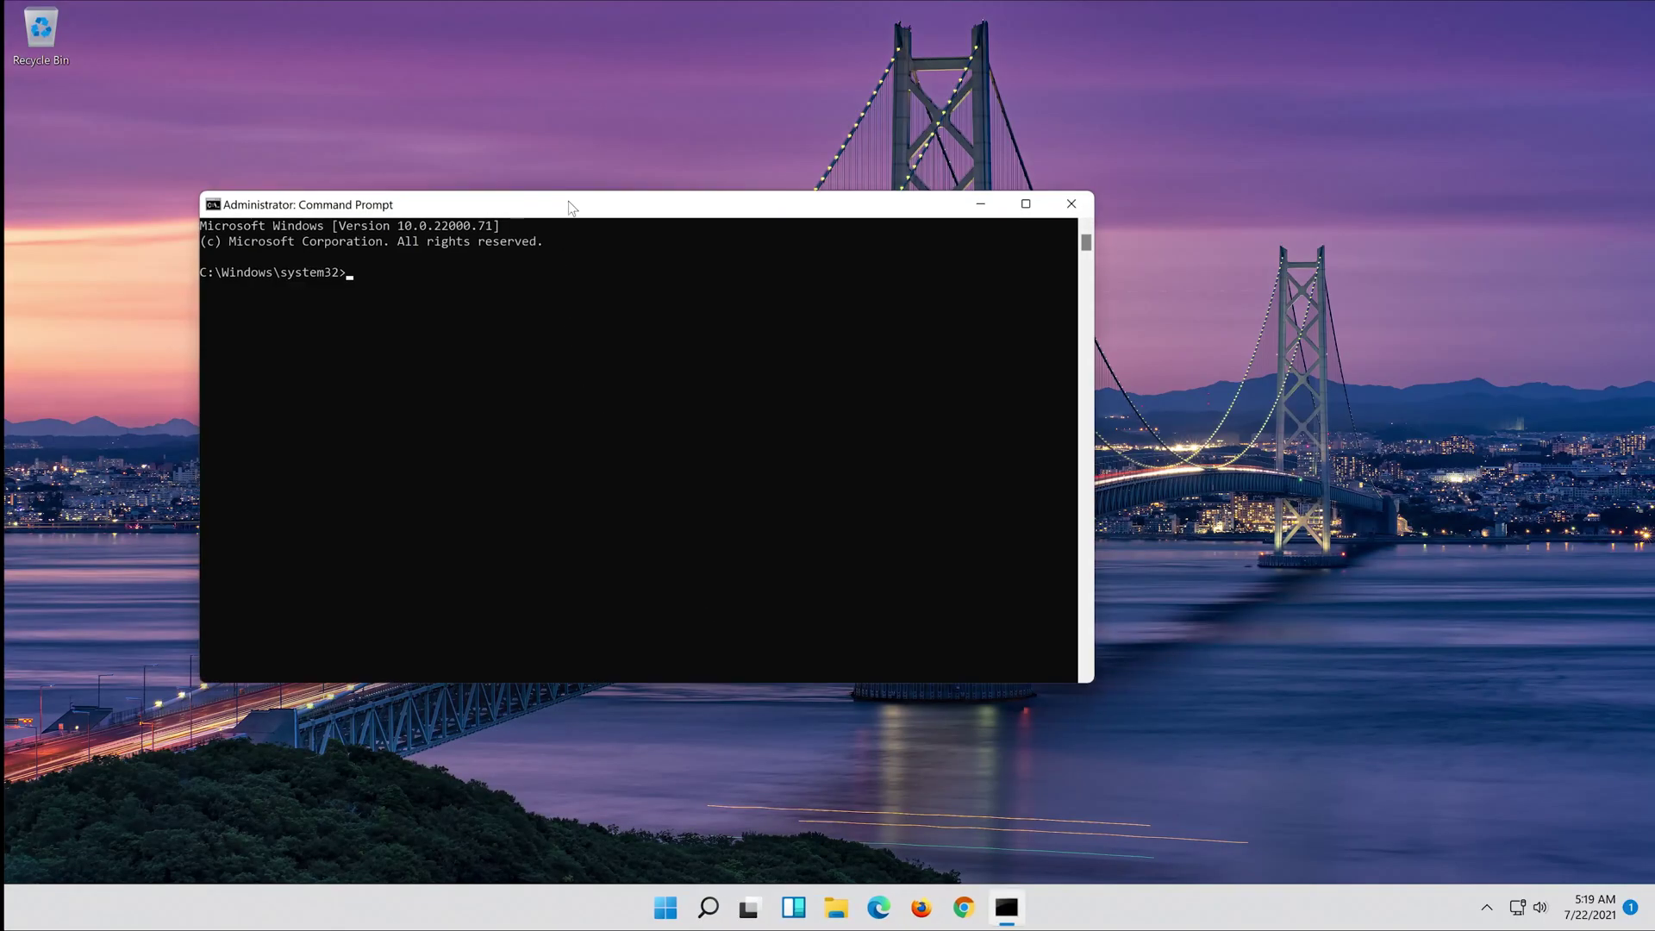
pyautogui.moveTo(568, 206); pyautogui.dragTo(825, 210)
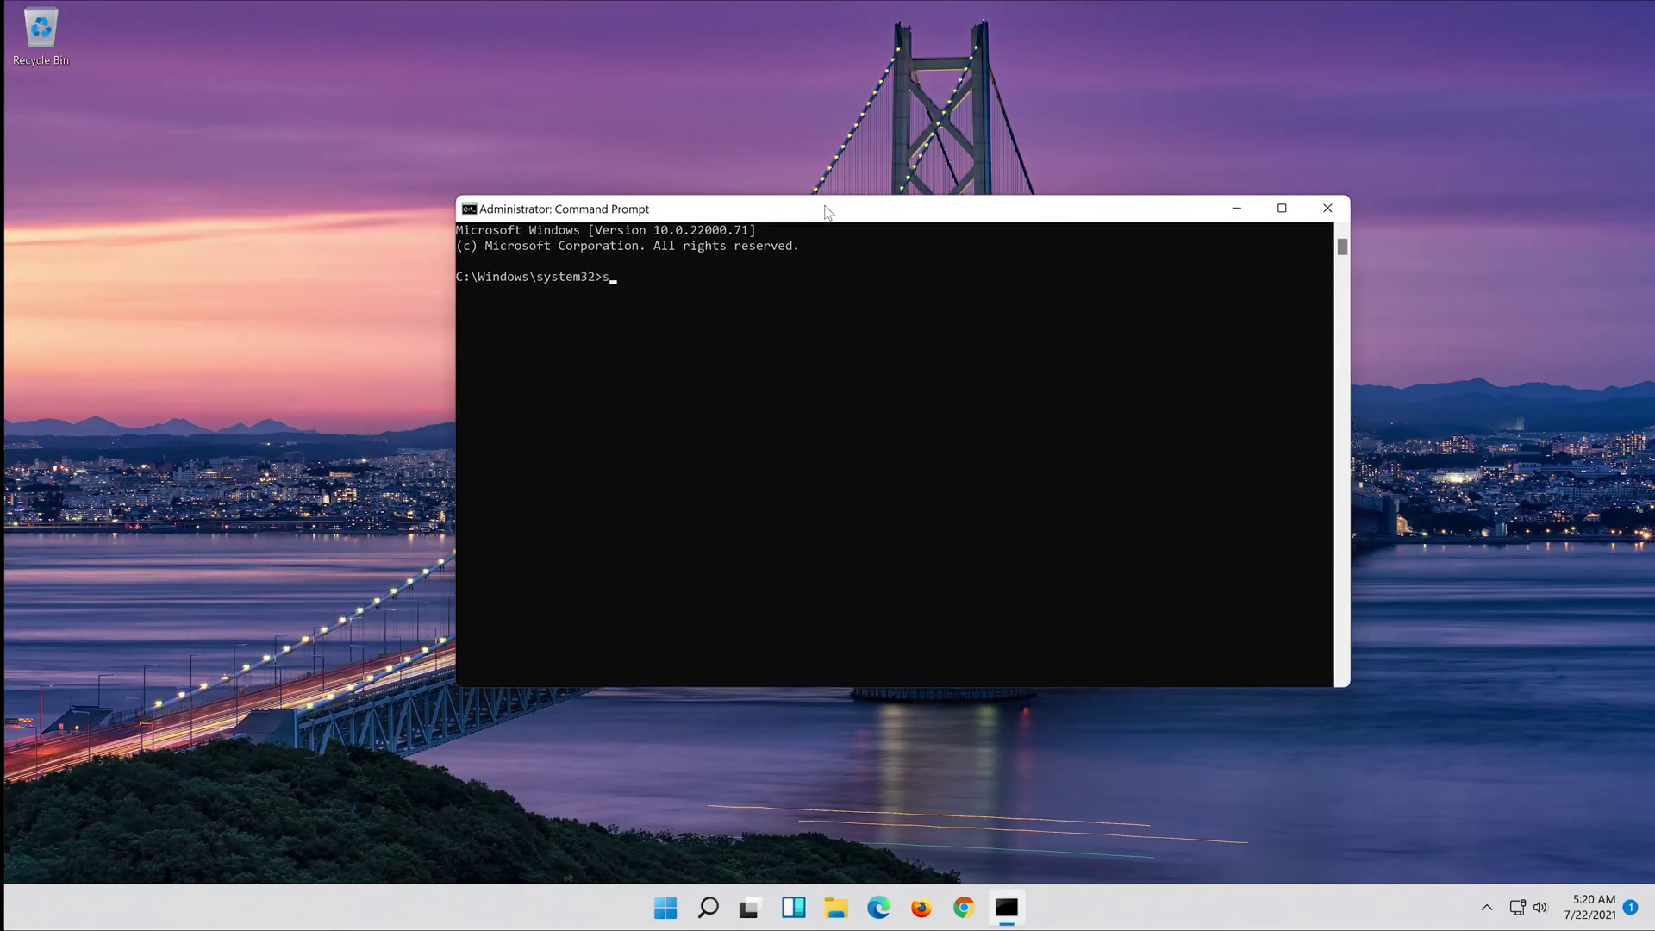
pyautogui.write('sfc /scannow')
pyautogui.press('Return')
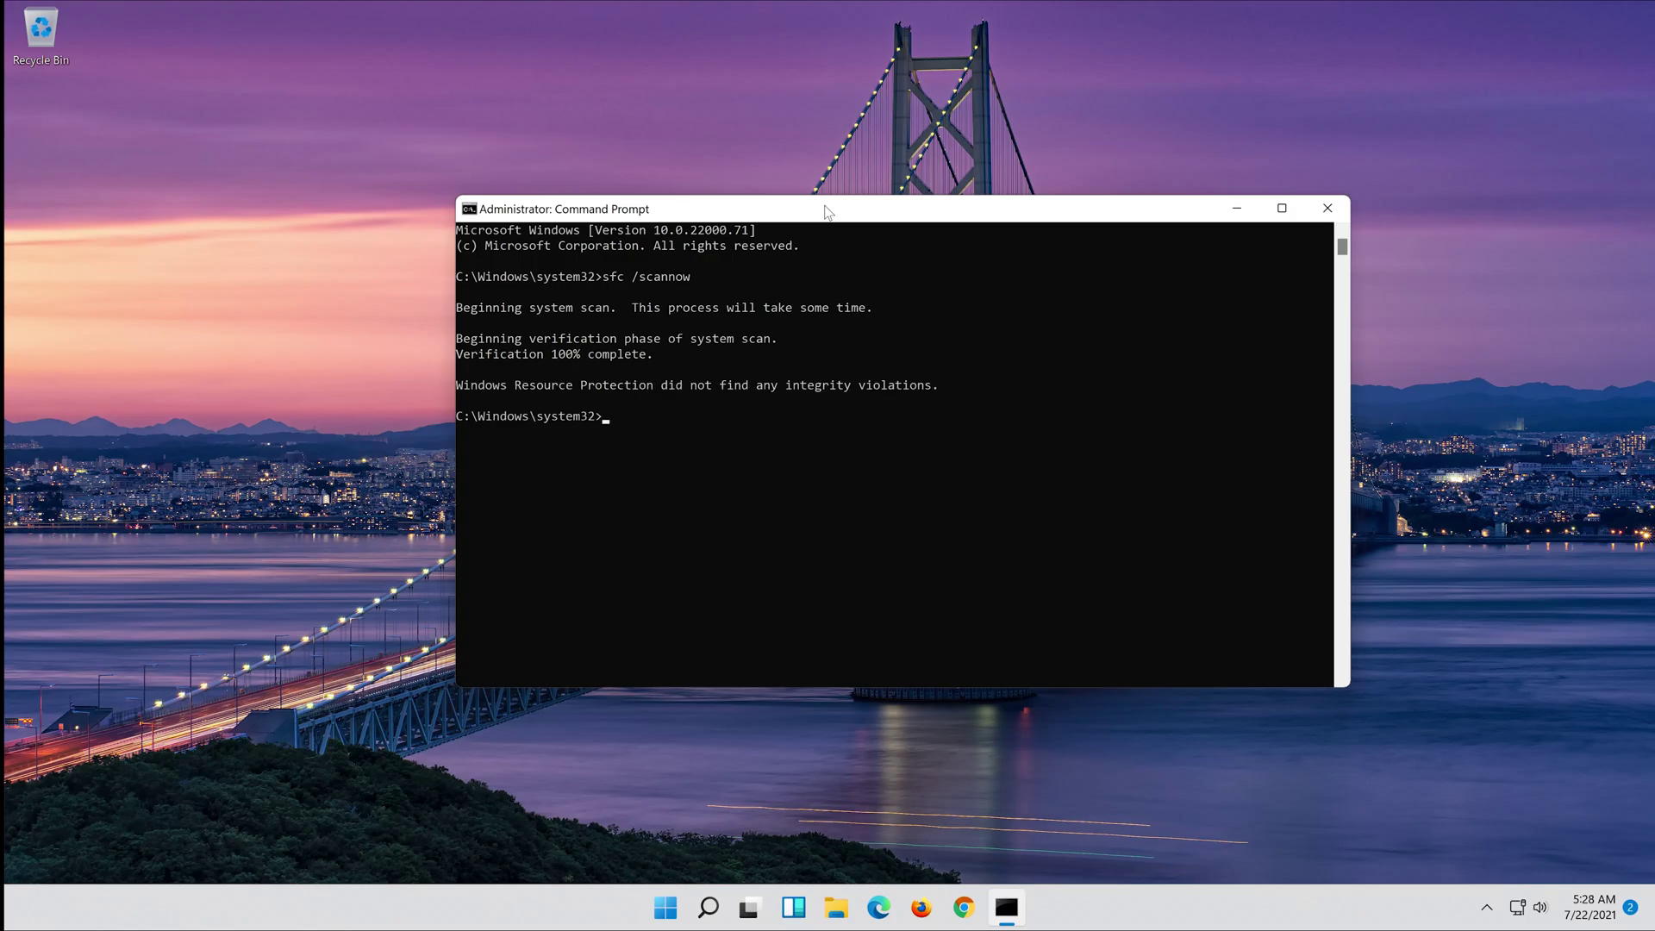
pyautogui.write('exit')
pyautogui.press('Return')
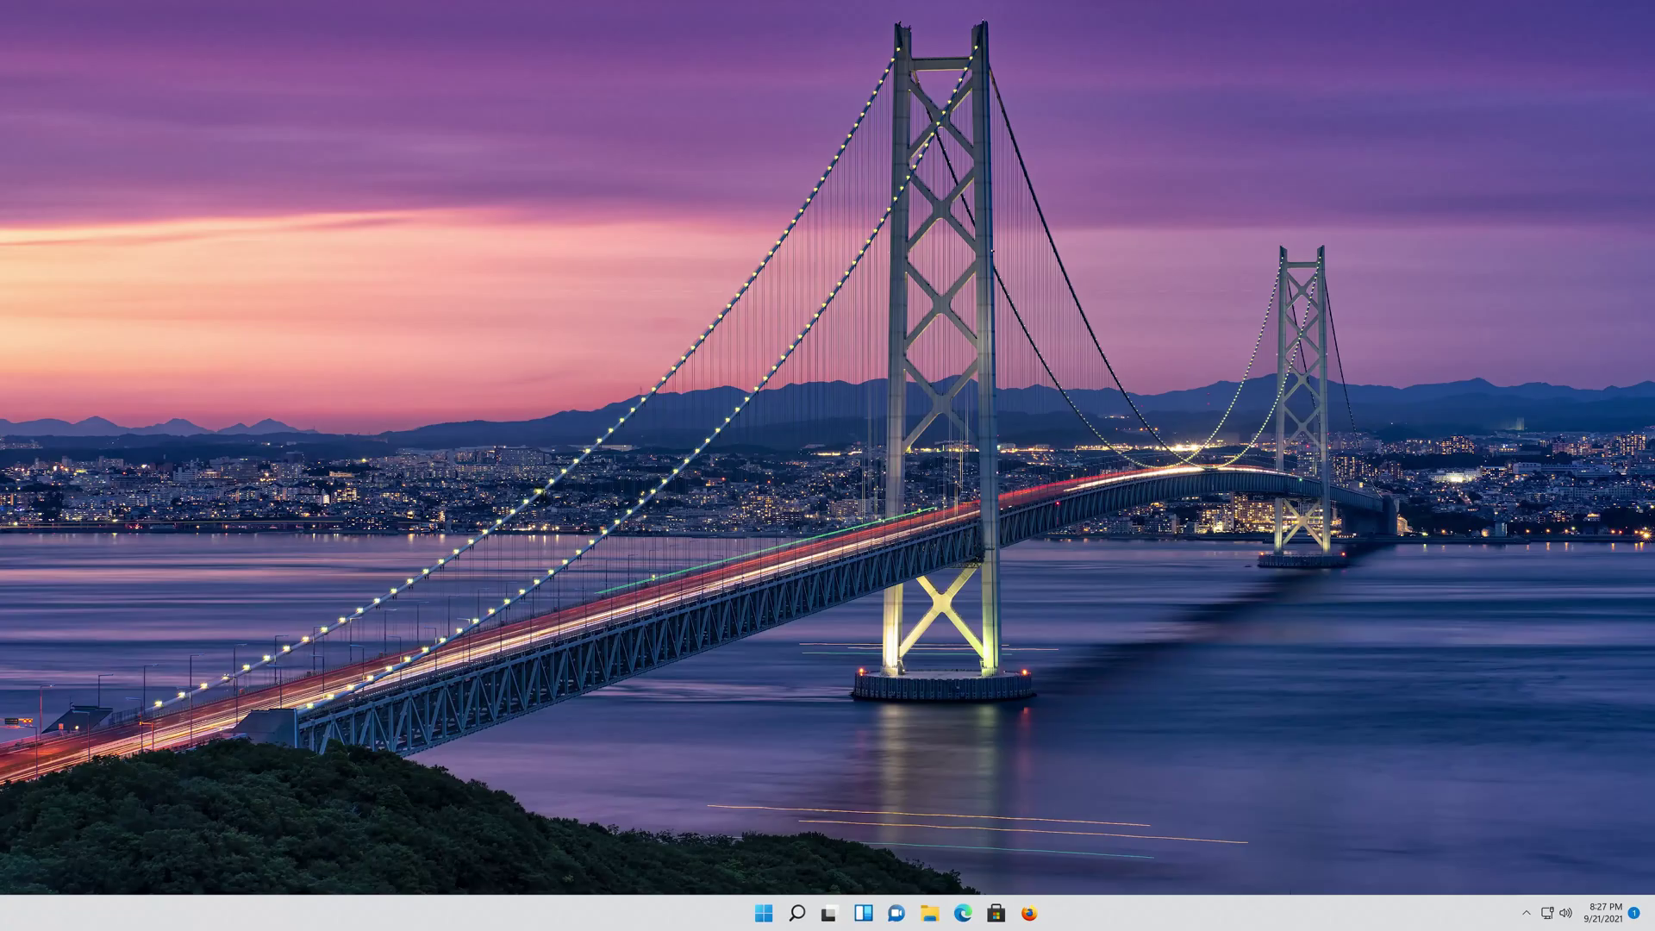
# Search the Start menu for 'control panel'.
pyautogui.press('super')
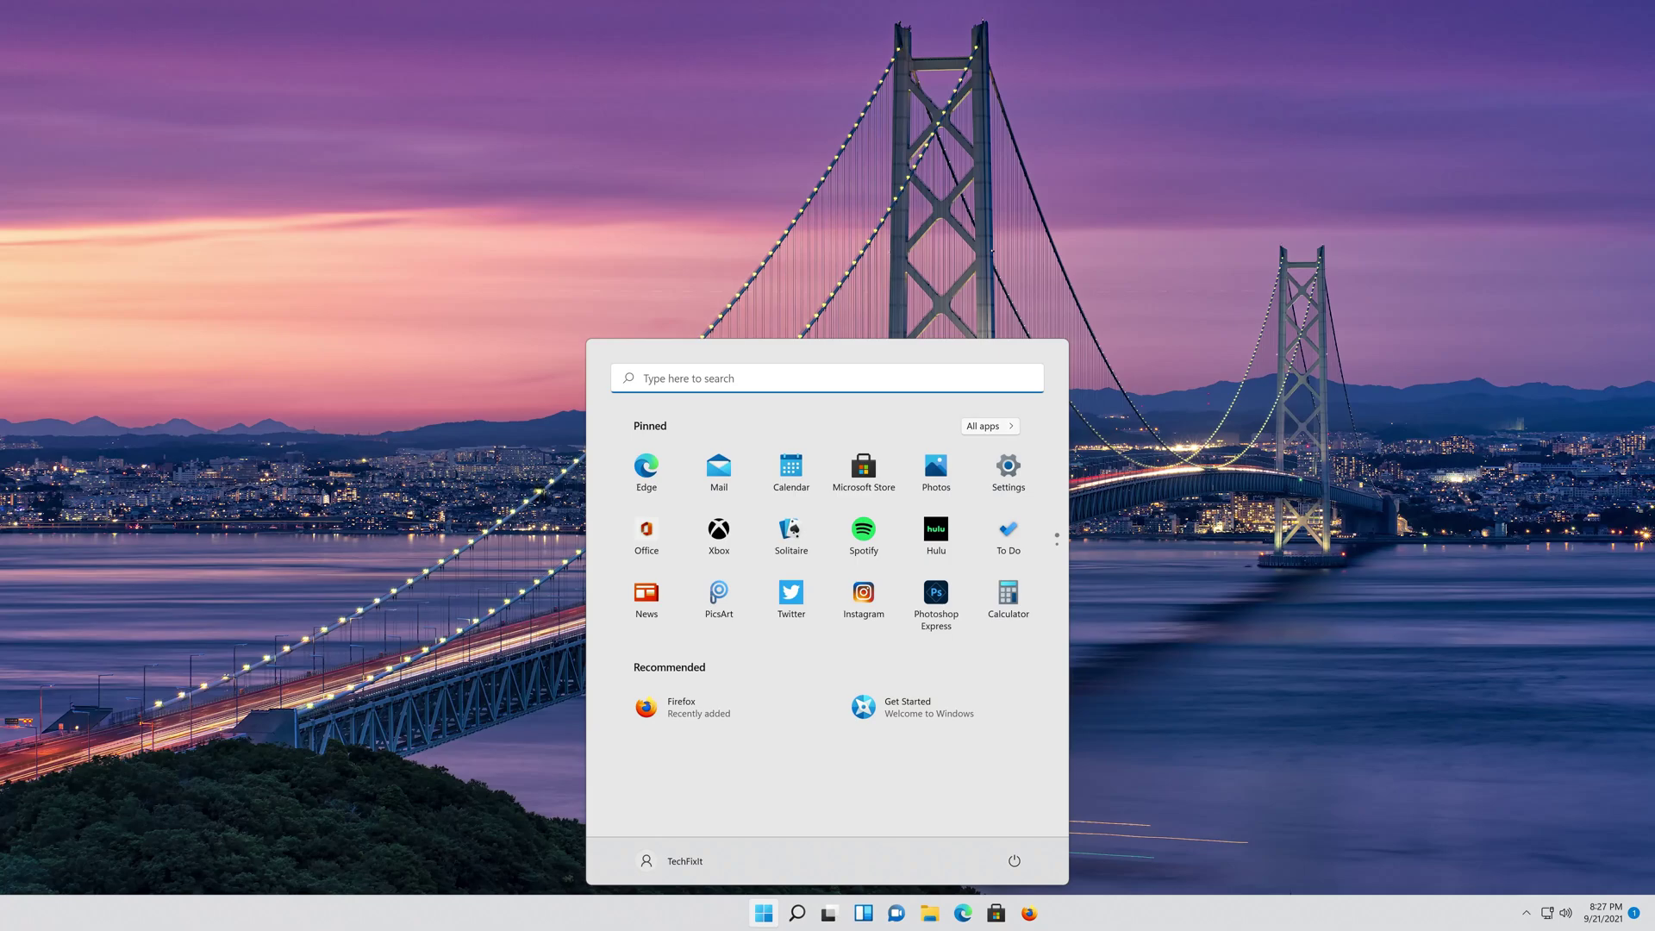
pyautogui.write('control')
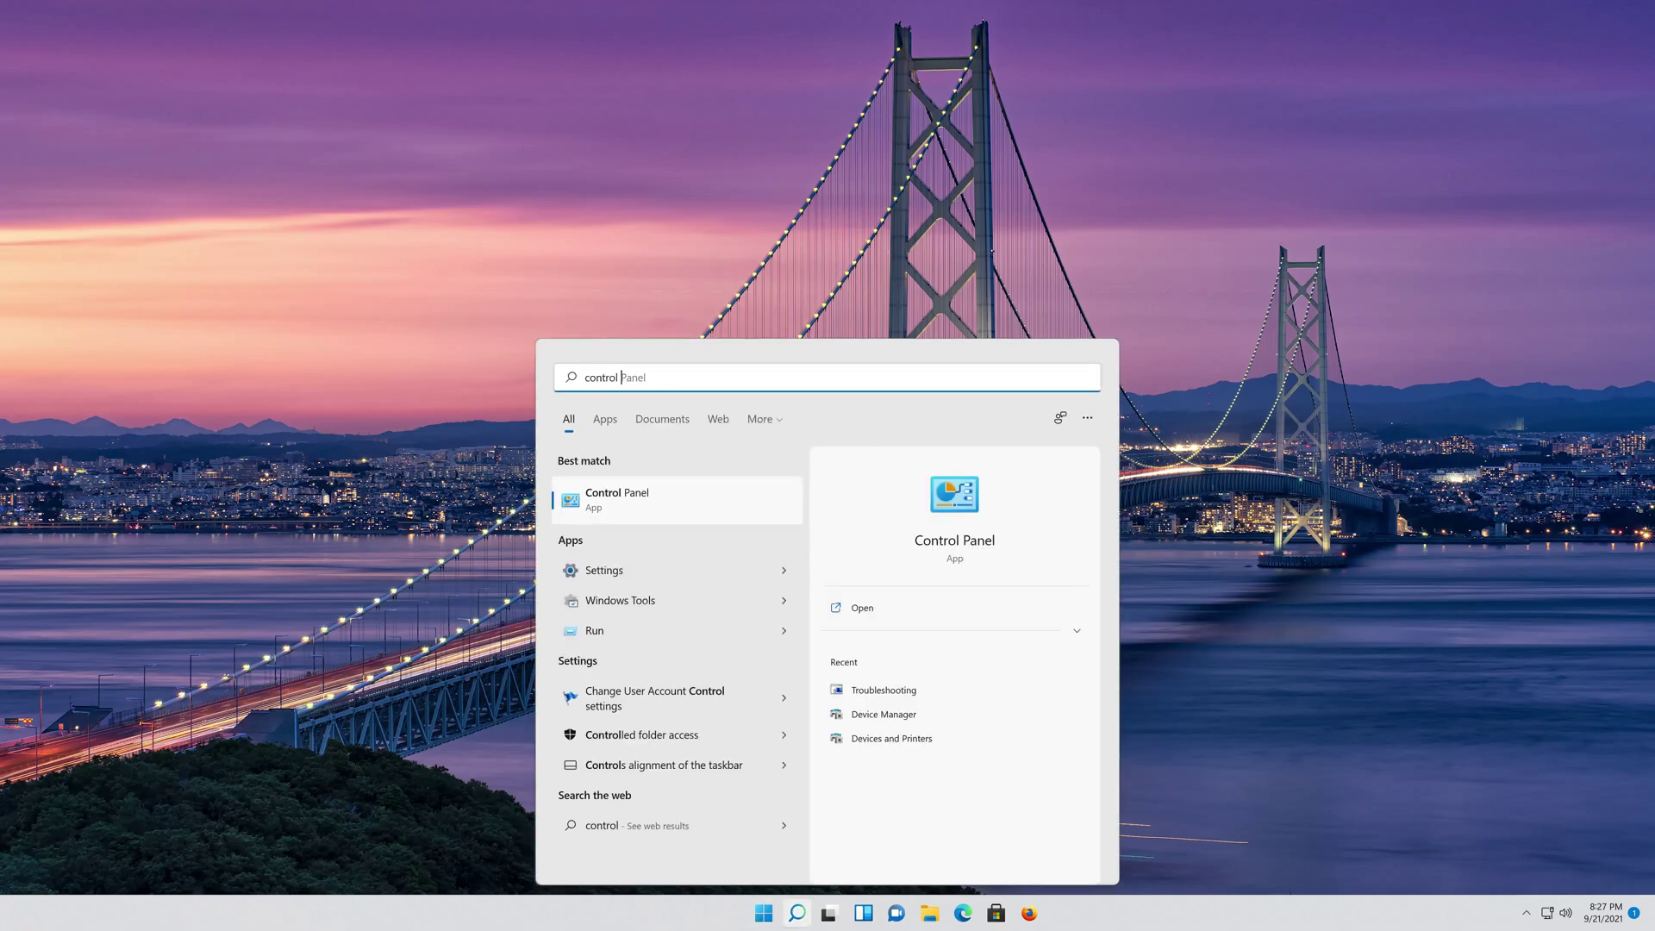
pyautogui.write(' panel')
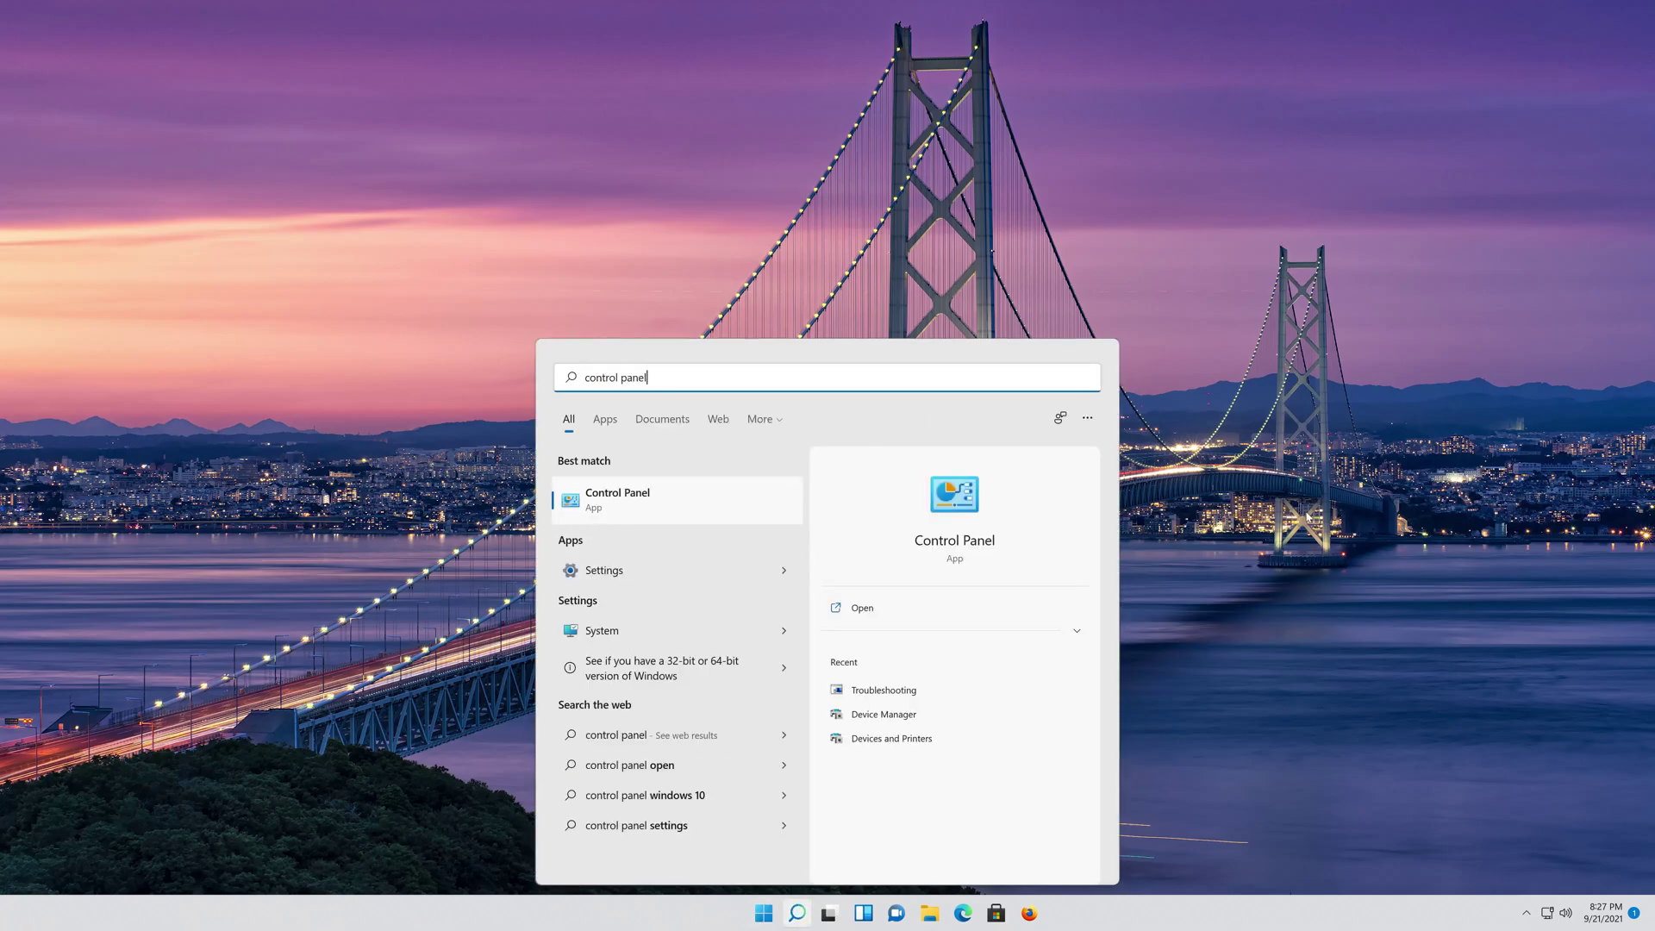
# Go to Control Panel > Hardware and Sound > Power Options and edit the Balanced plan's settings.
pyautogui.click(693, 514)
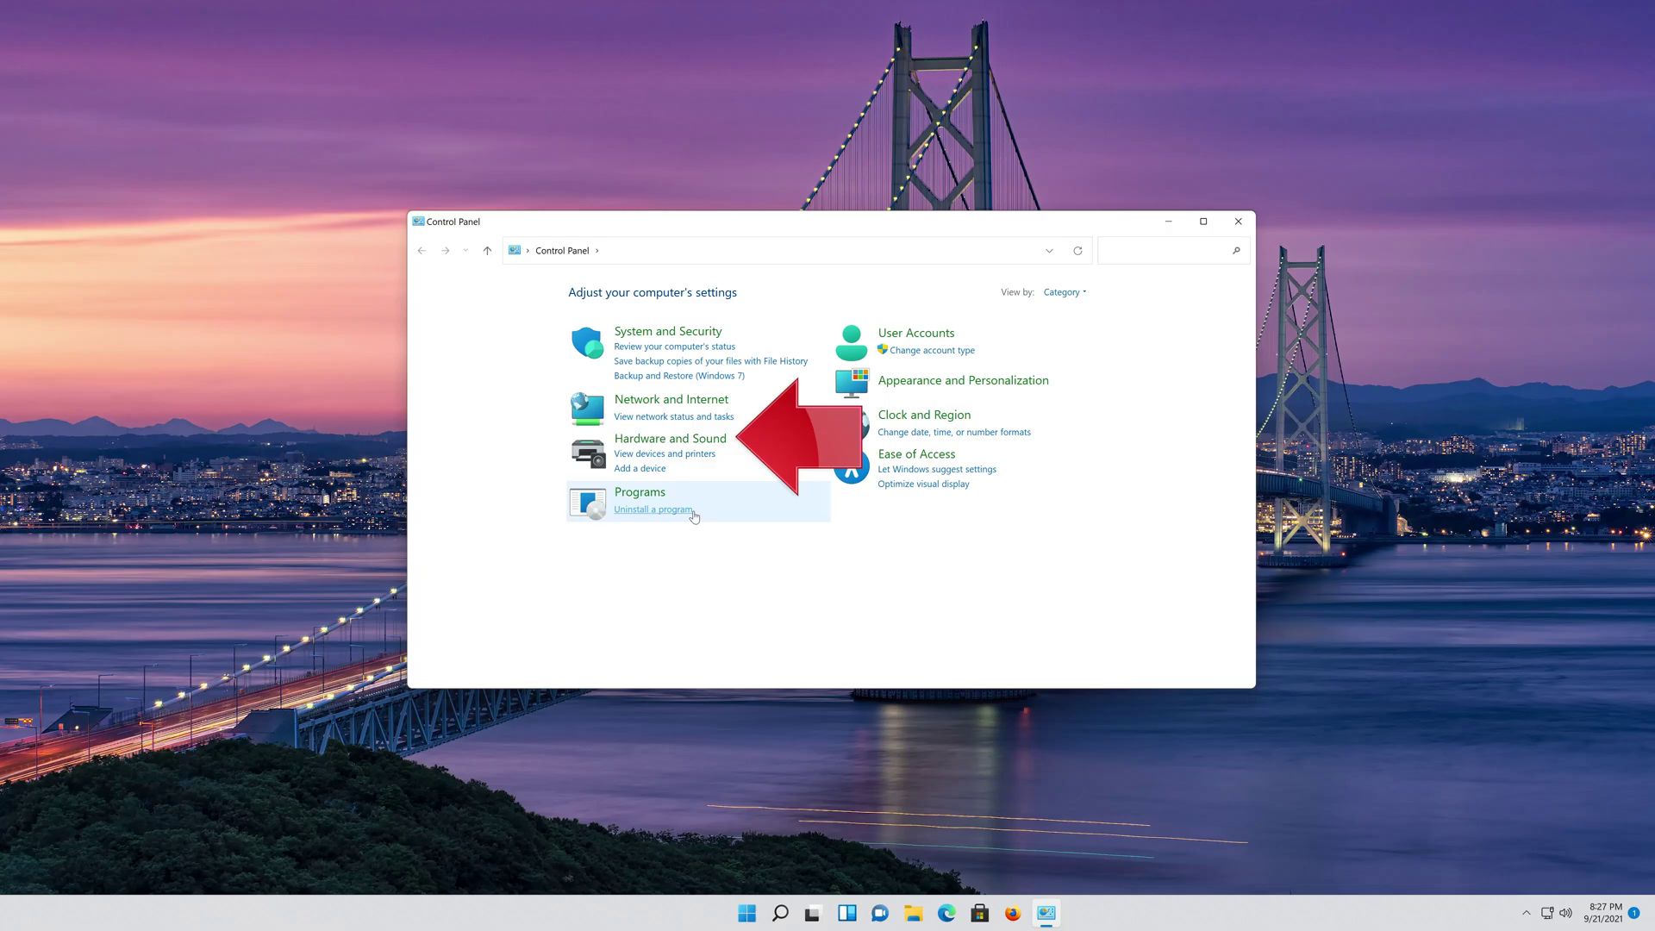
pyautogui.click(674, 441)
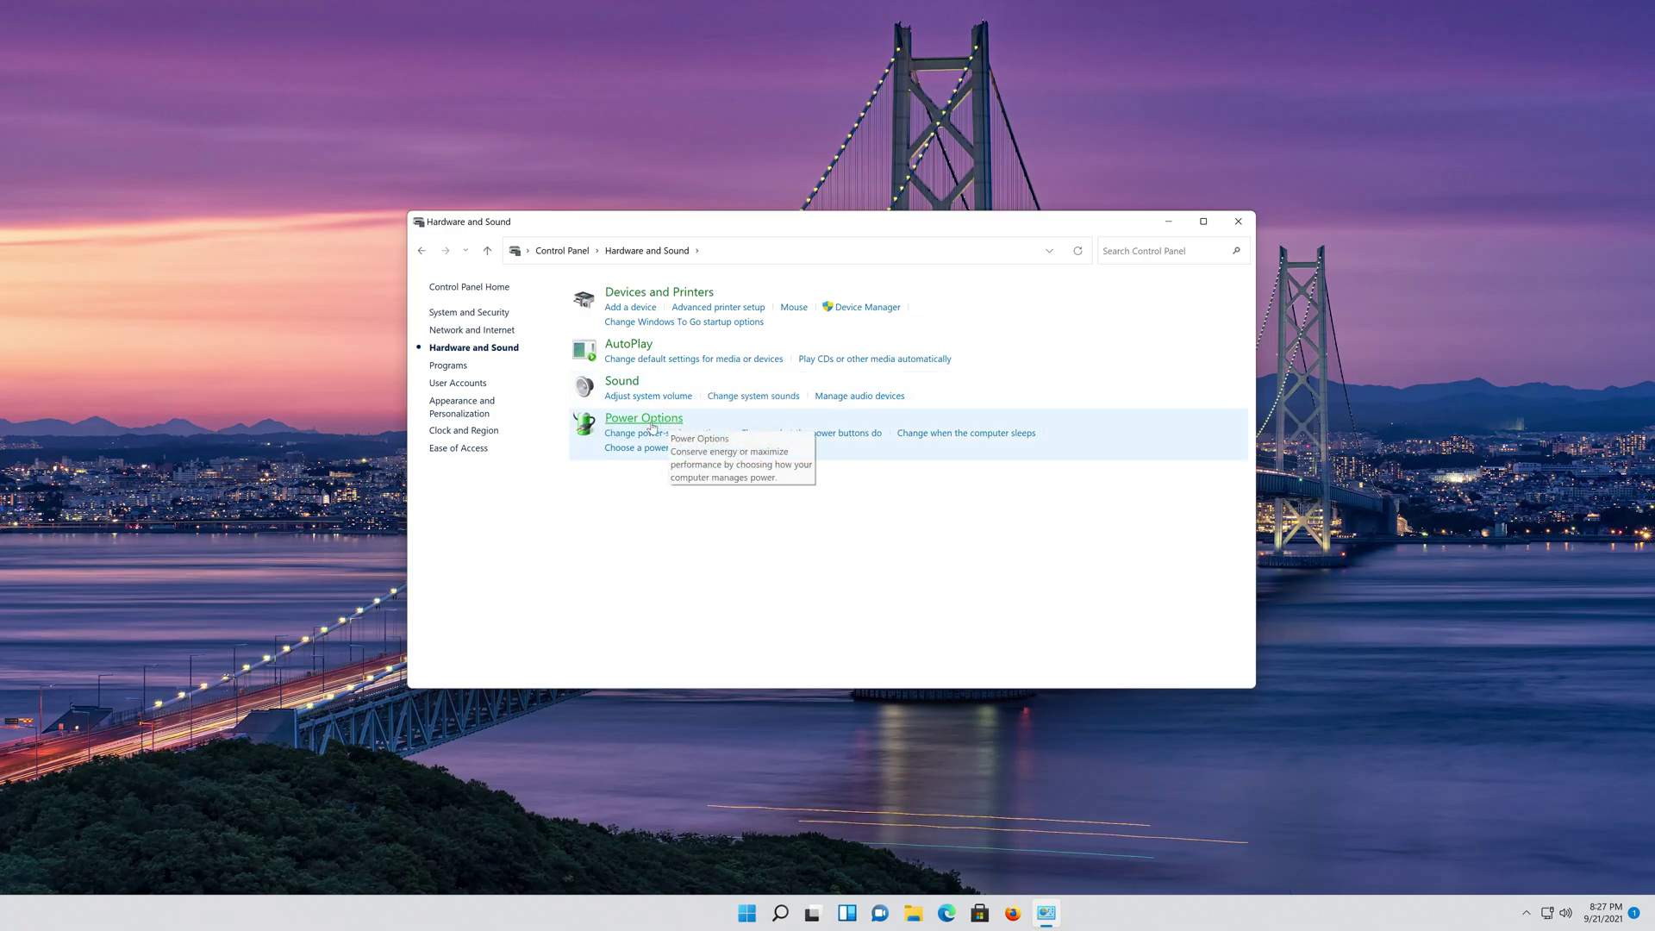
pyautogui.click(652, 422)
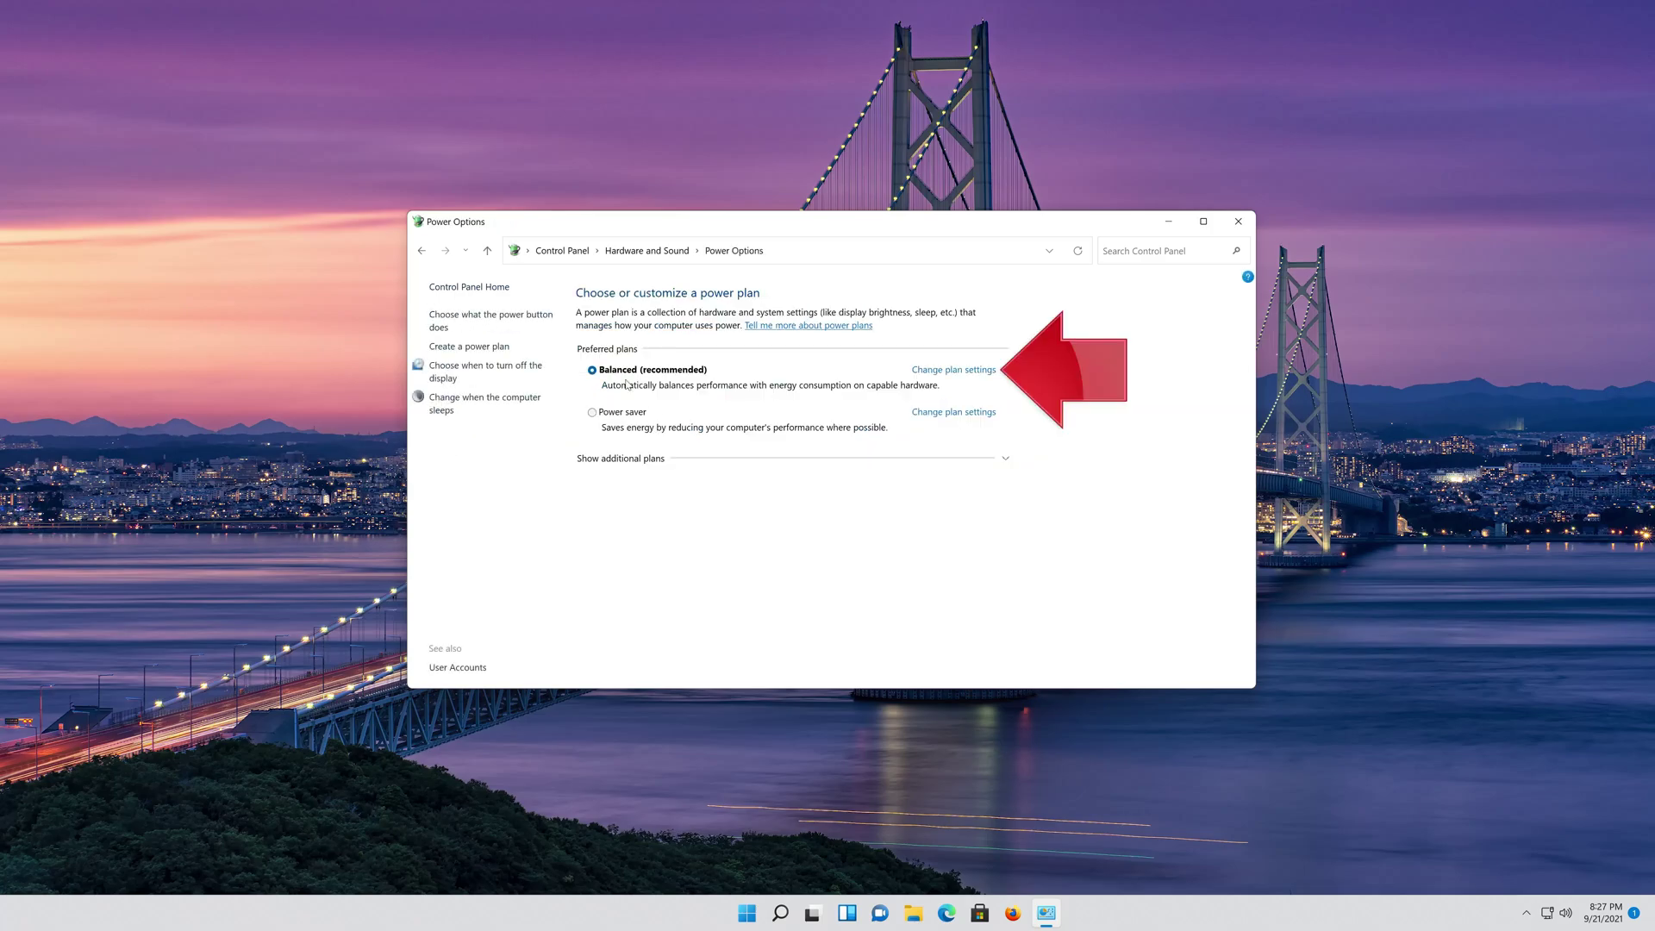
pyautogui.click(939, 371)
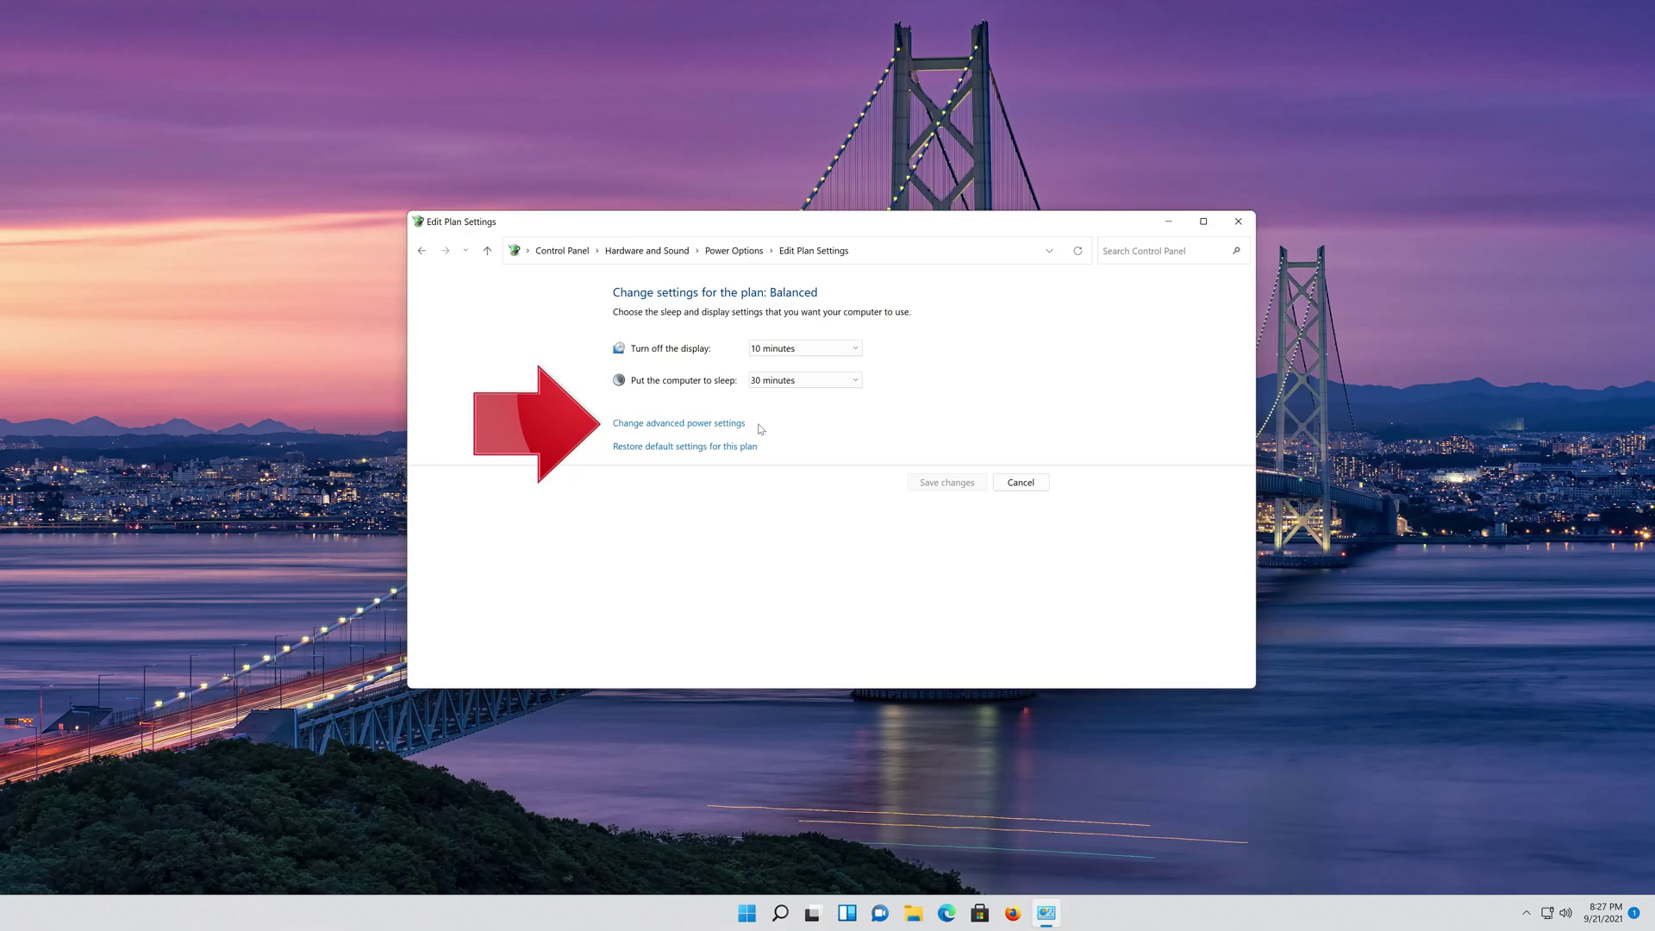
# Open the Balanced plan's advanced power settings and expand PCI Express > Link State Power Management.
pyautogui.click(646, 423)
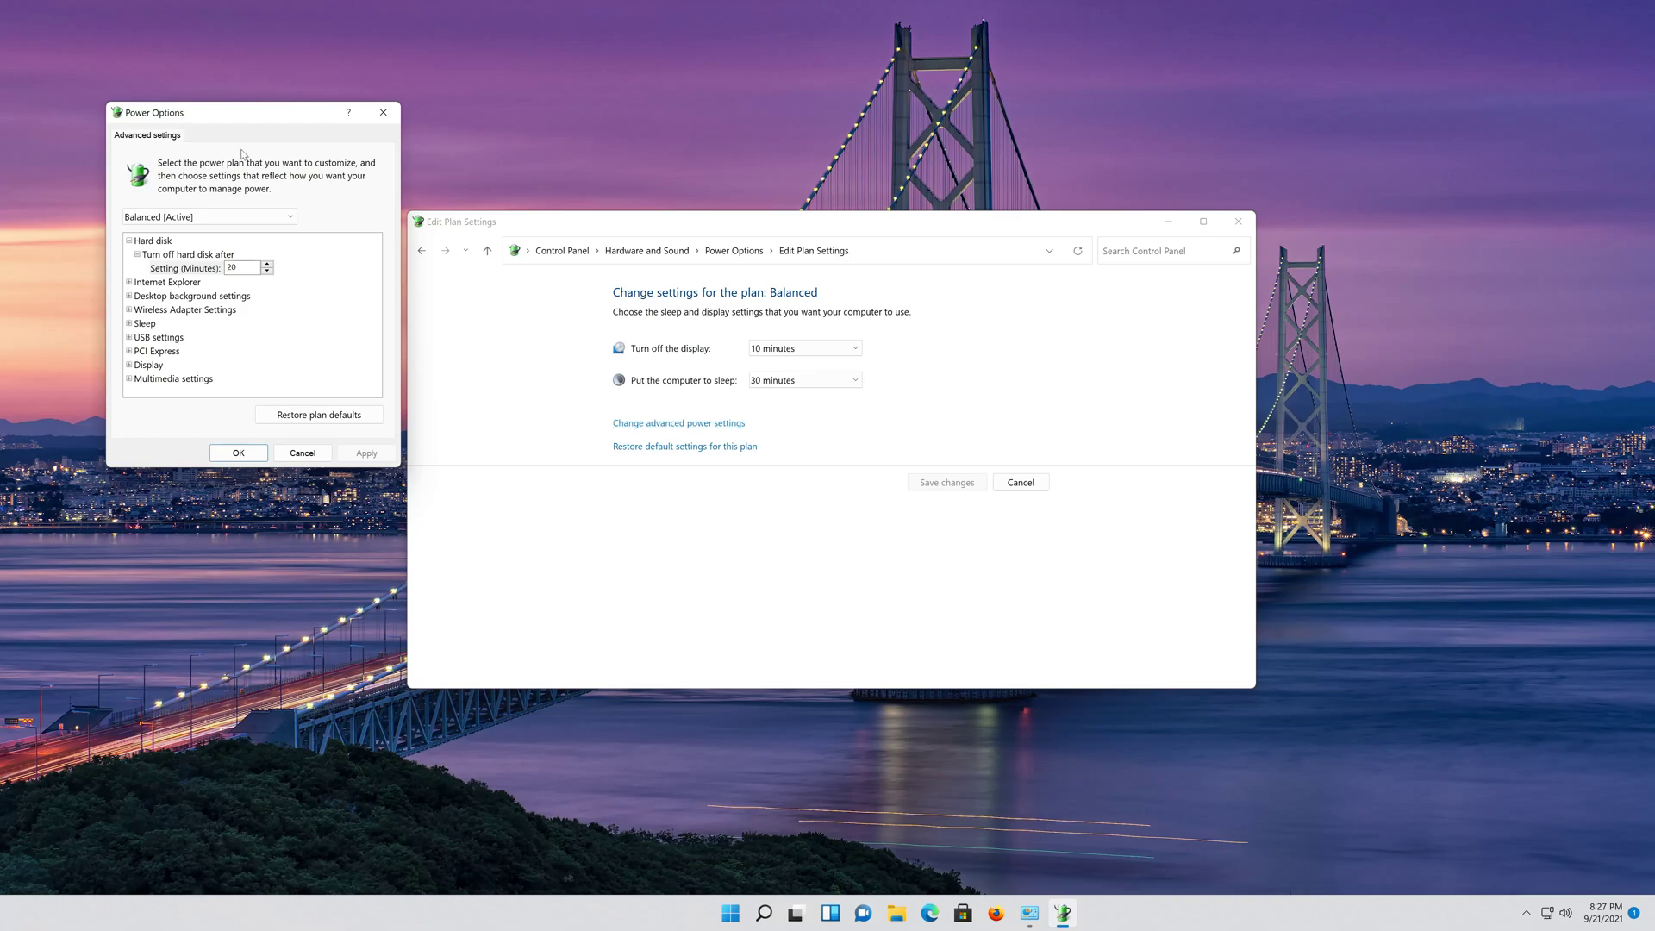
pyautogui.moveTo(213, 124); pyautogui.dragTo(738, 248)
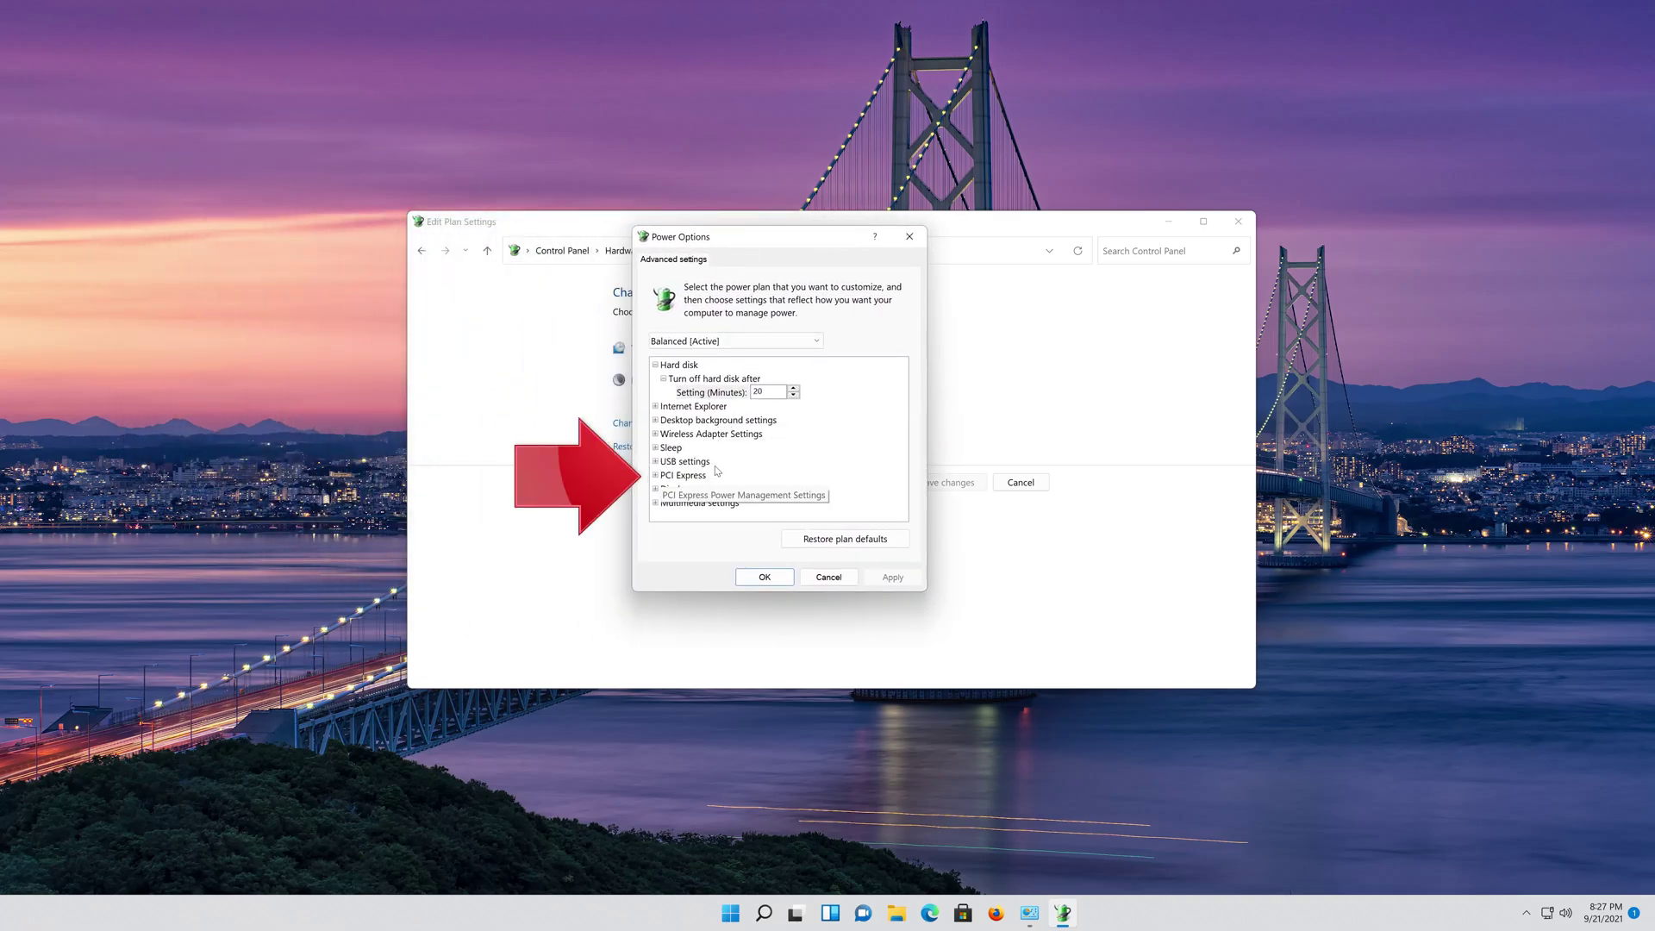
pyautogui.click(656, 476)
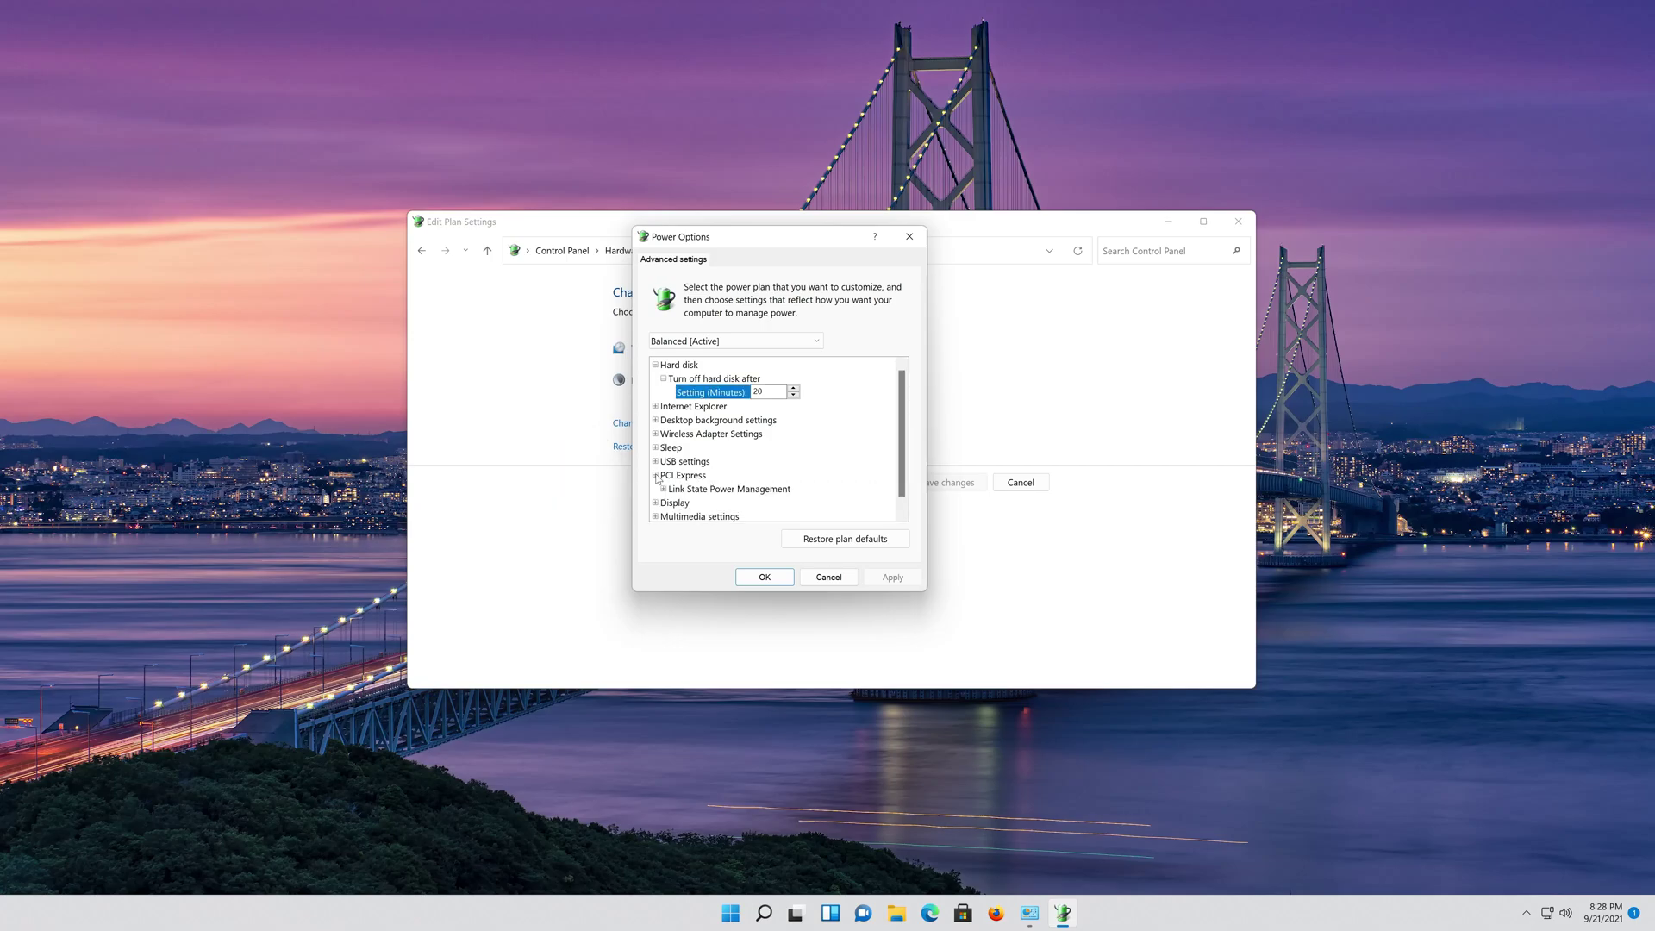
pyautogui.click(758, 488)
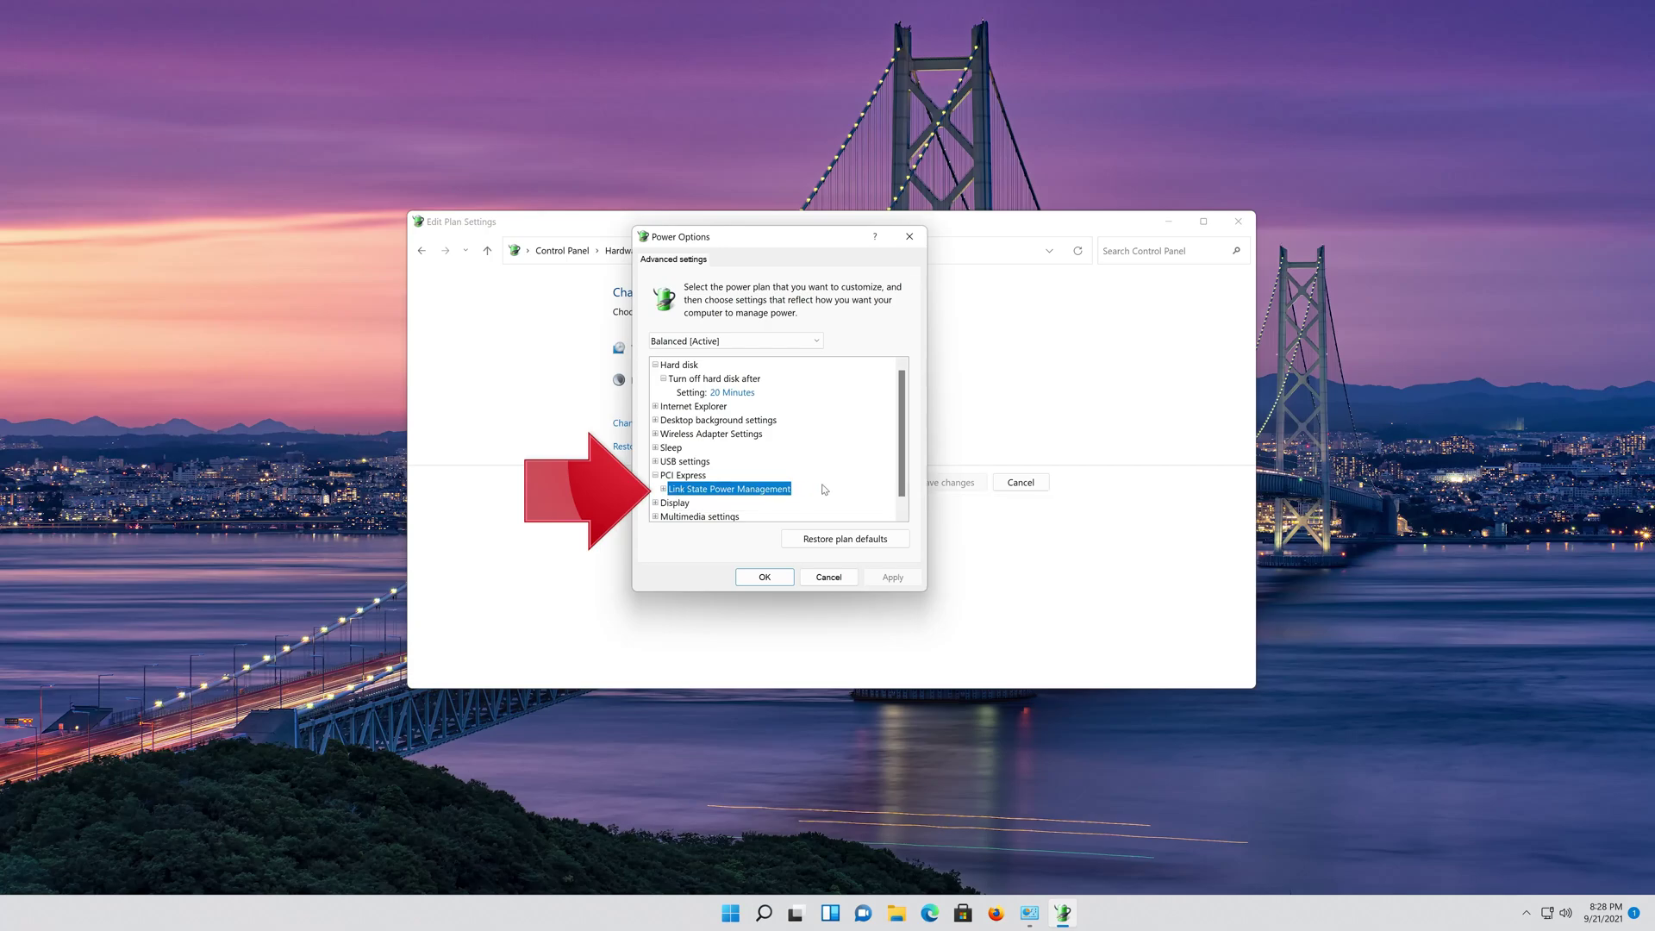
# Set Link State Power Management to Off, then apply and confirm with OK.
pyautogui.moveTo(750, 493)
pyautogui.click(663, 490)
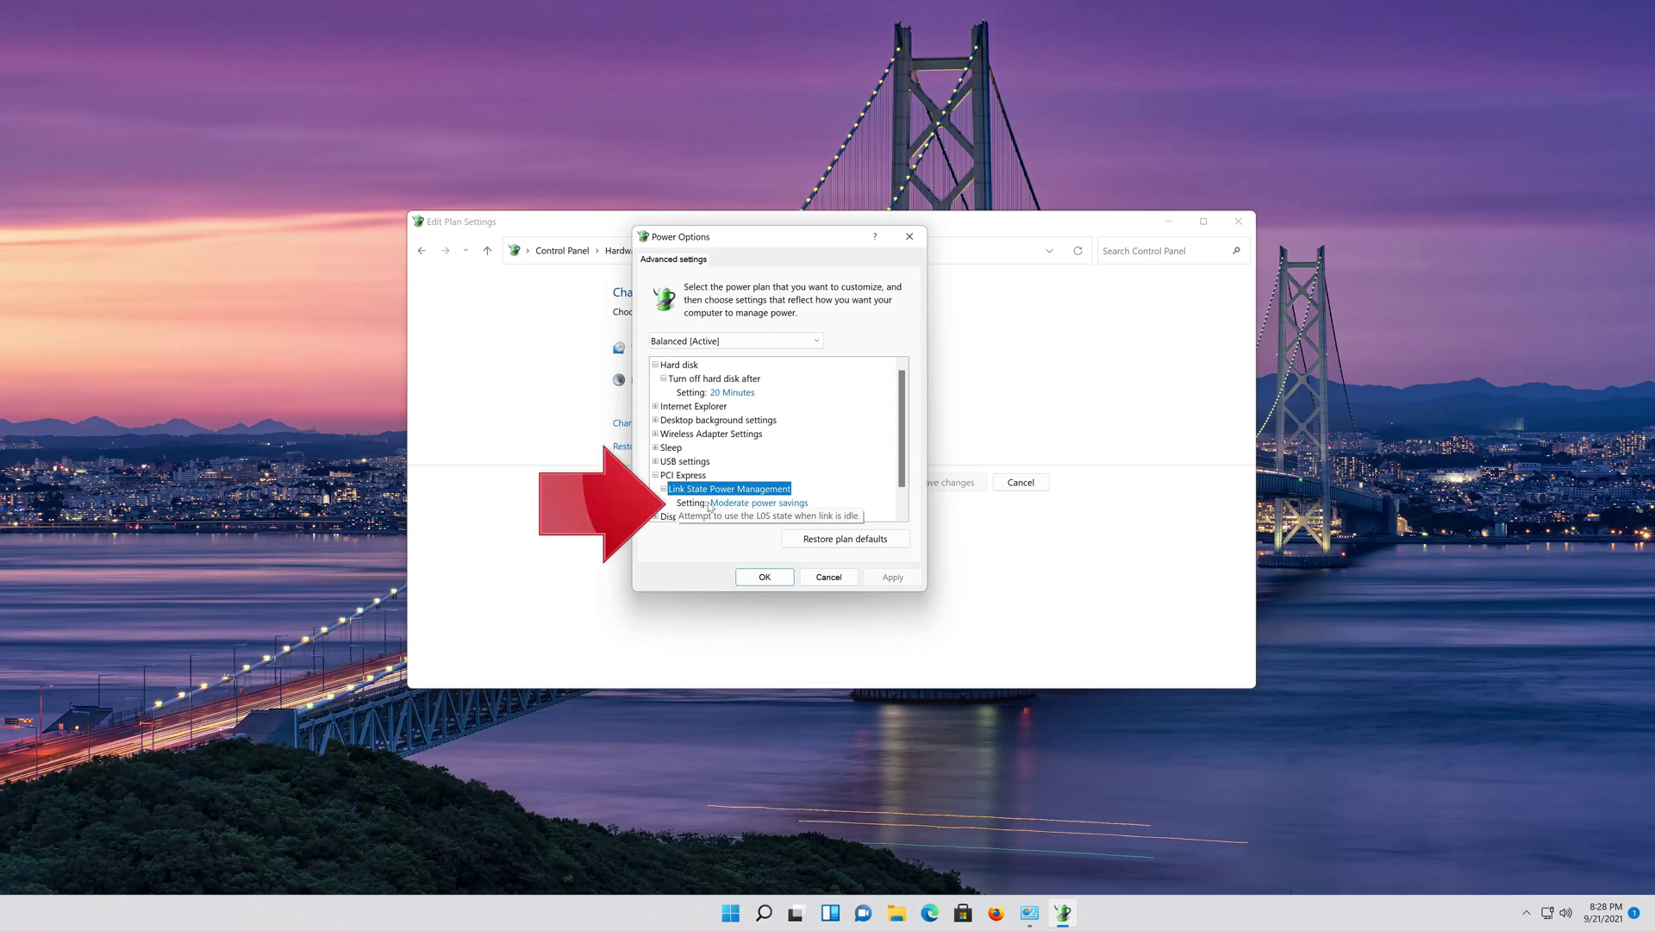
pyautogui.click(758, 507)
pyautogui.click(759, 506)
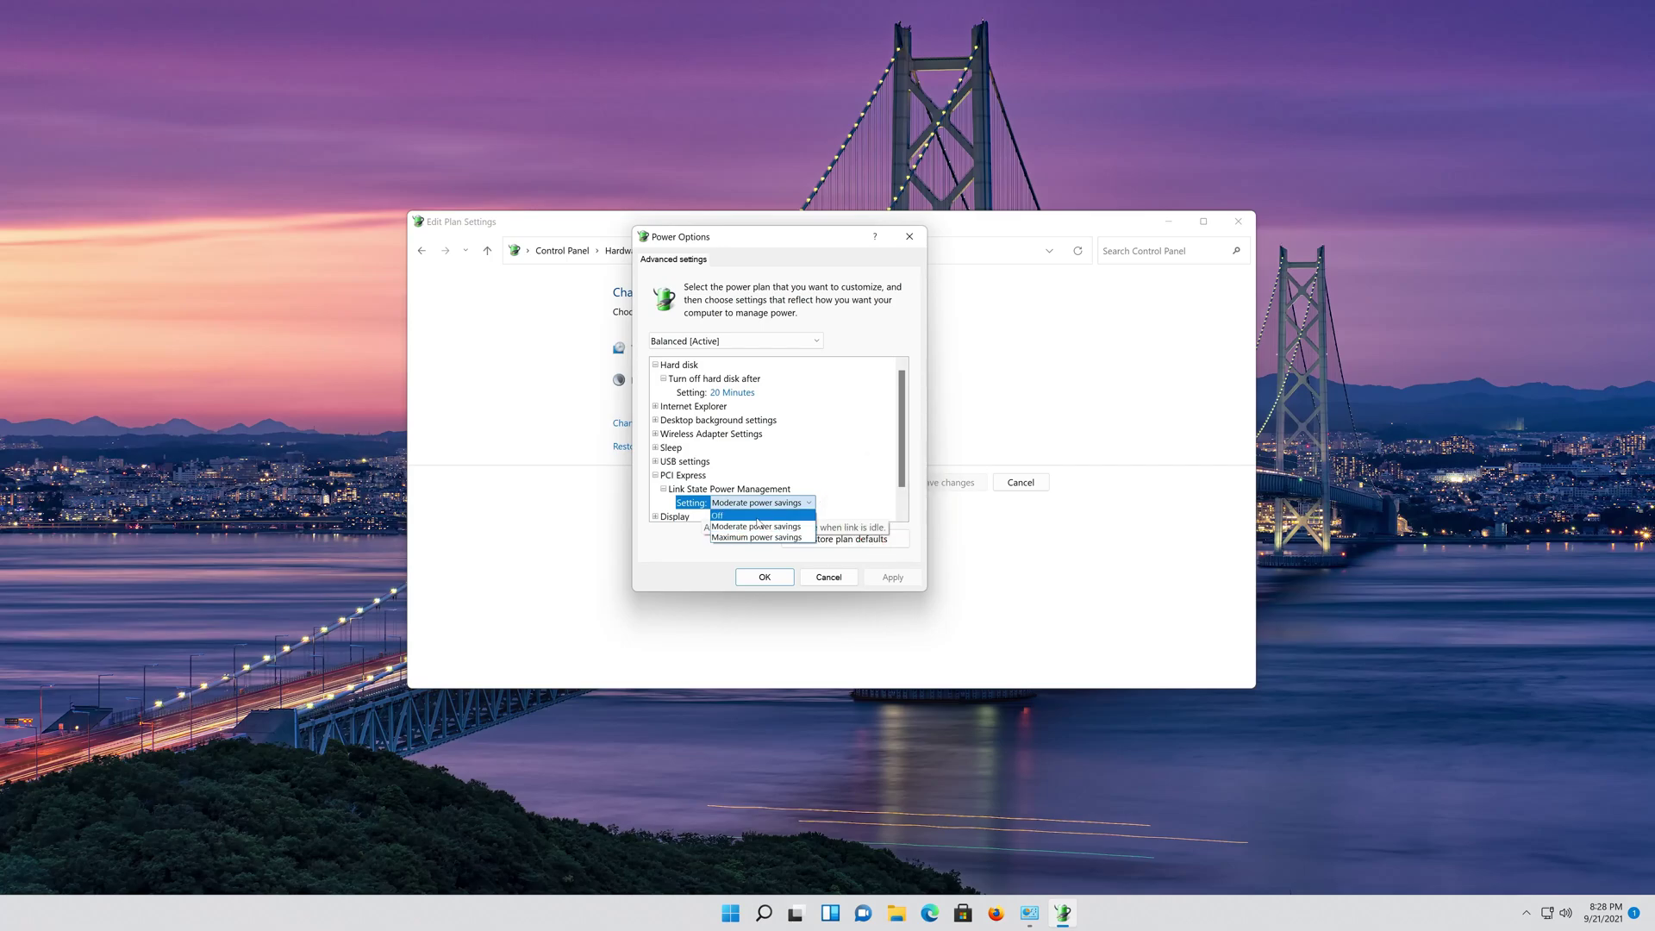
pyautogui.click(764, 517)
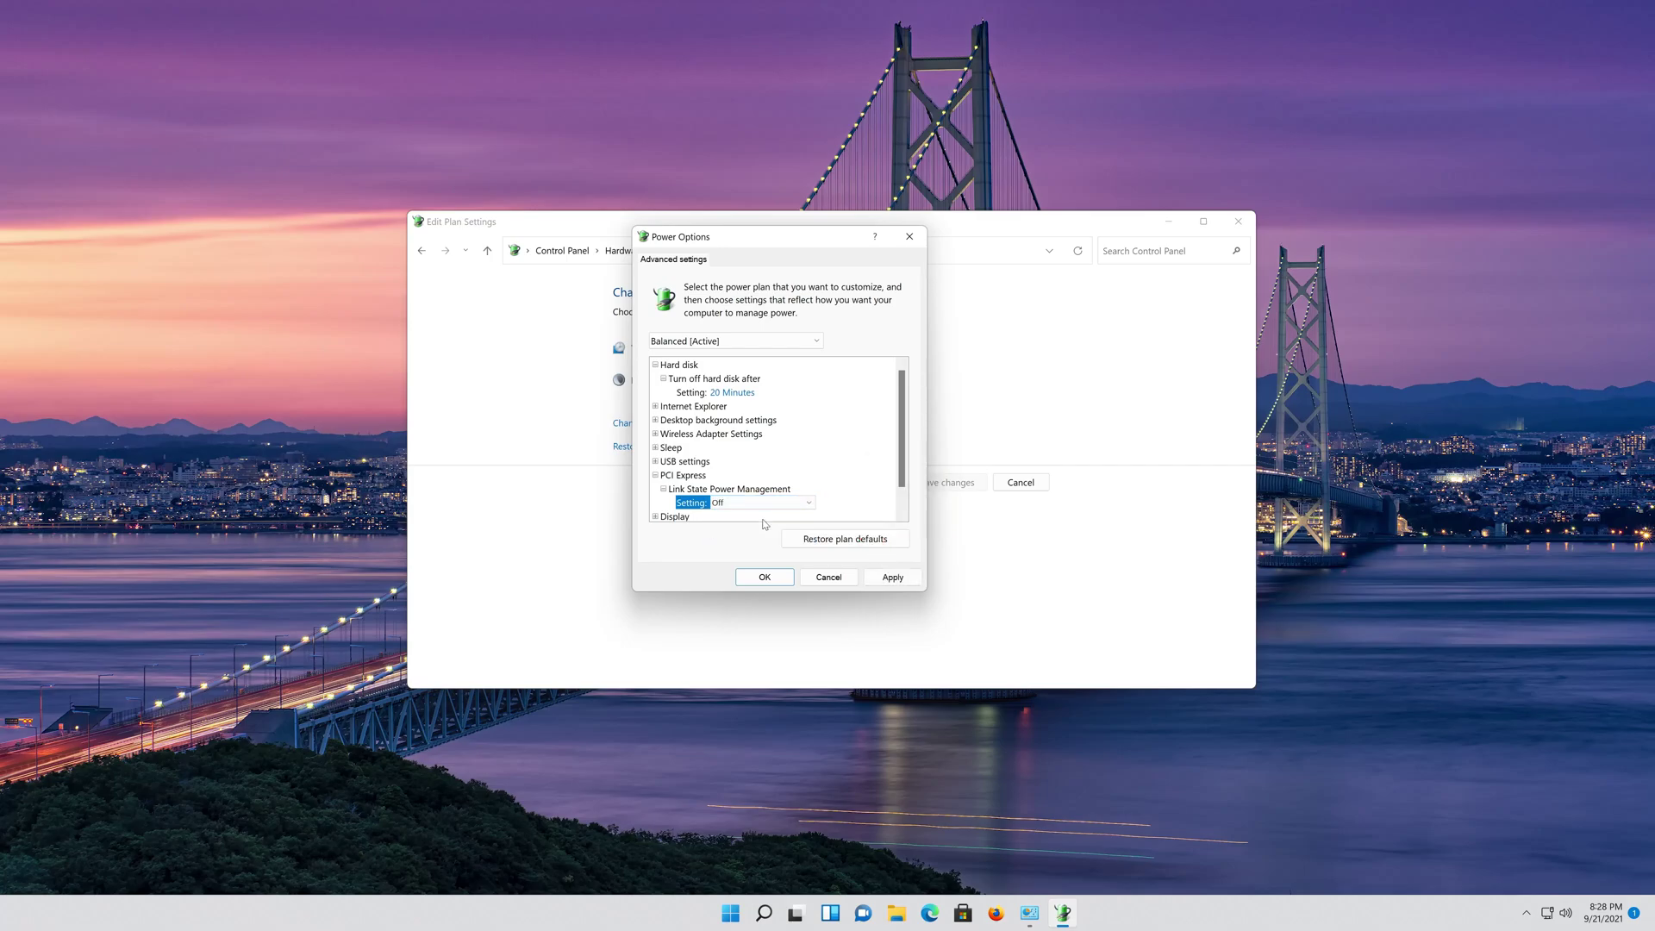
pyautogui.click(891, 580)
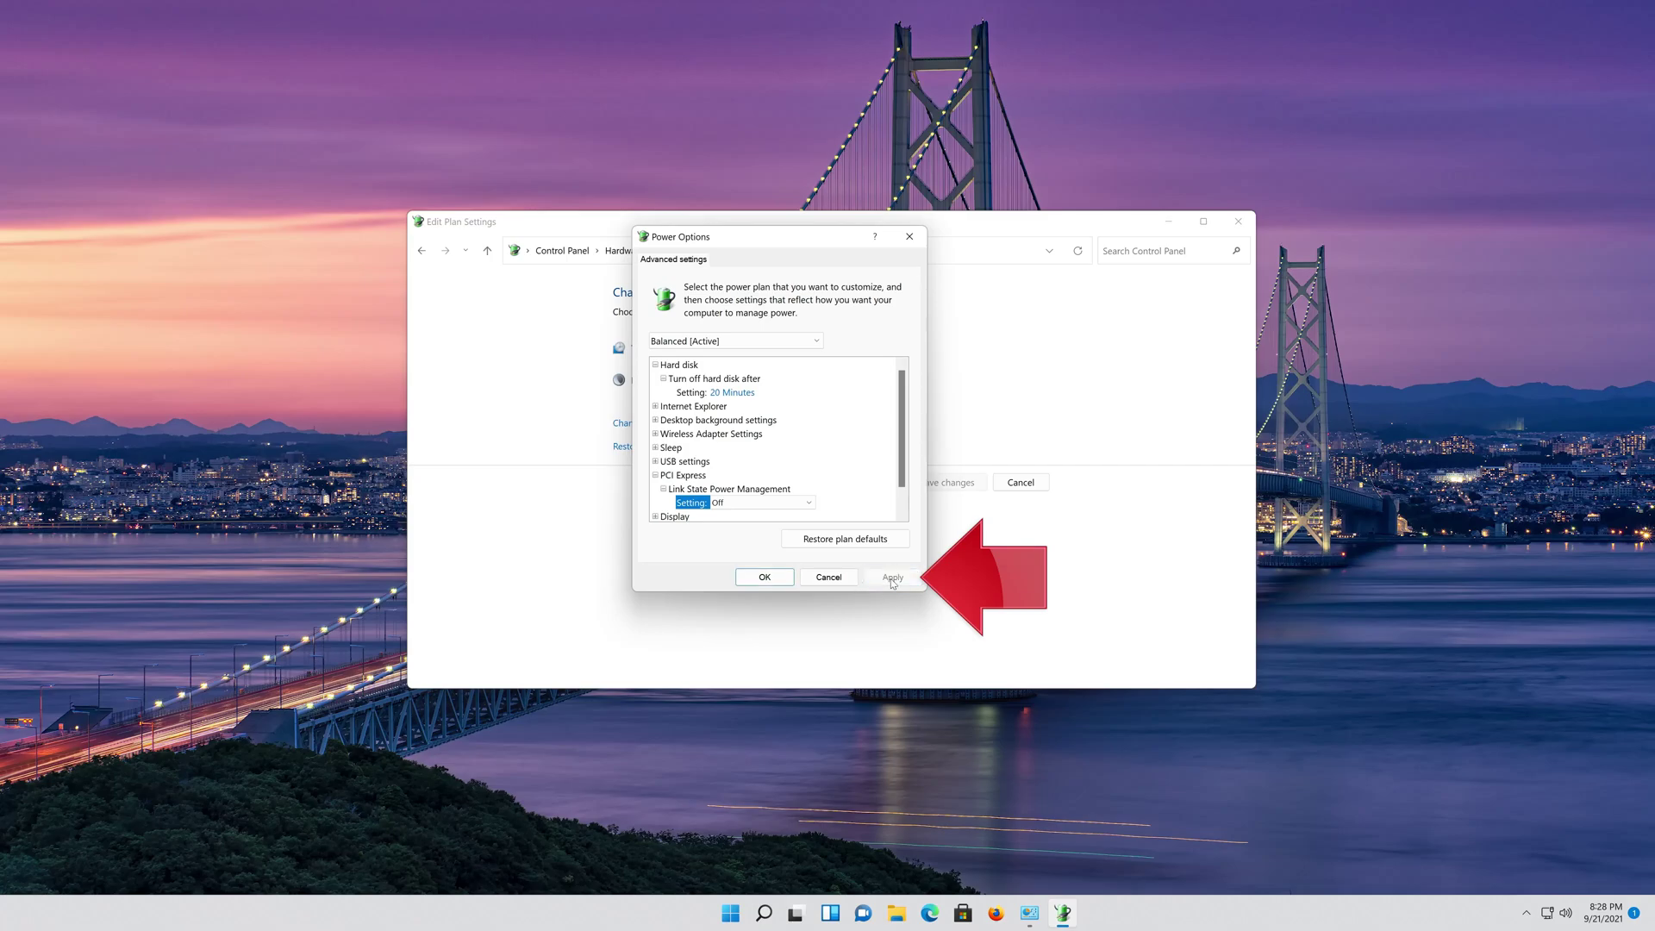
pyautogui.click(765, 577)
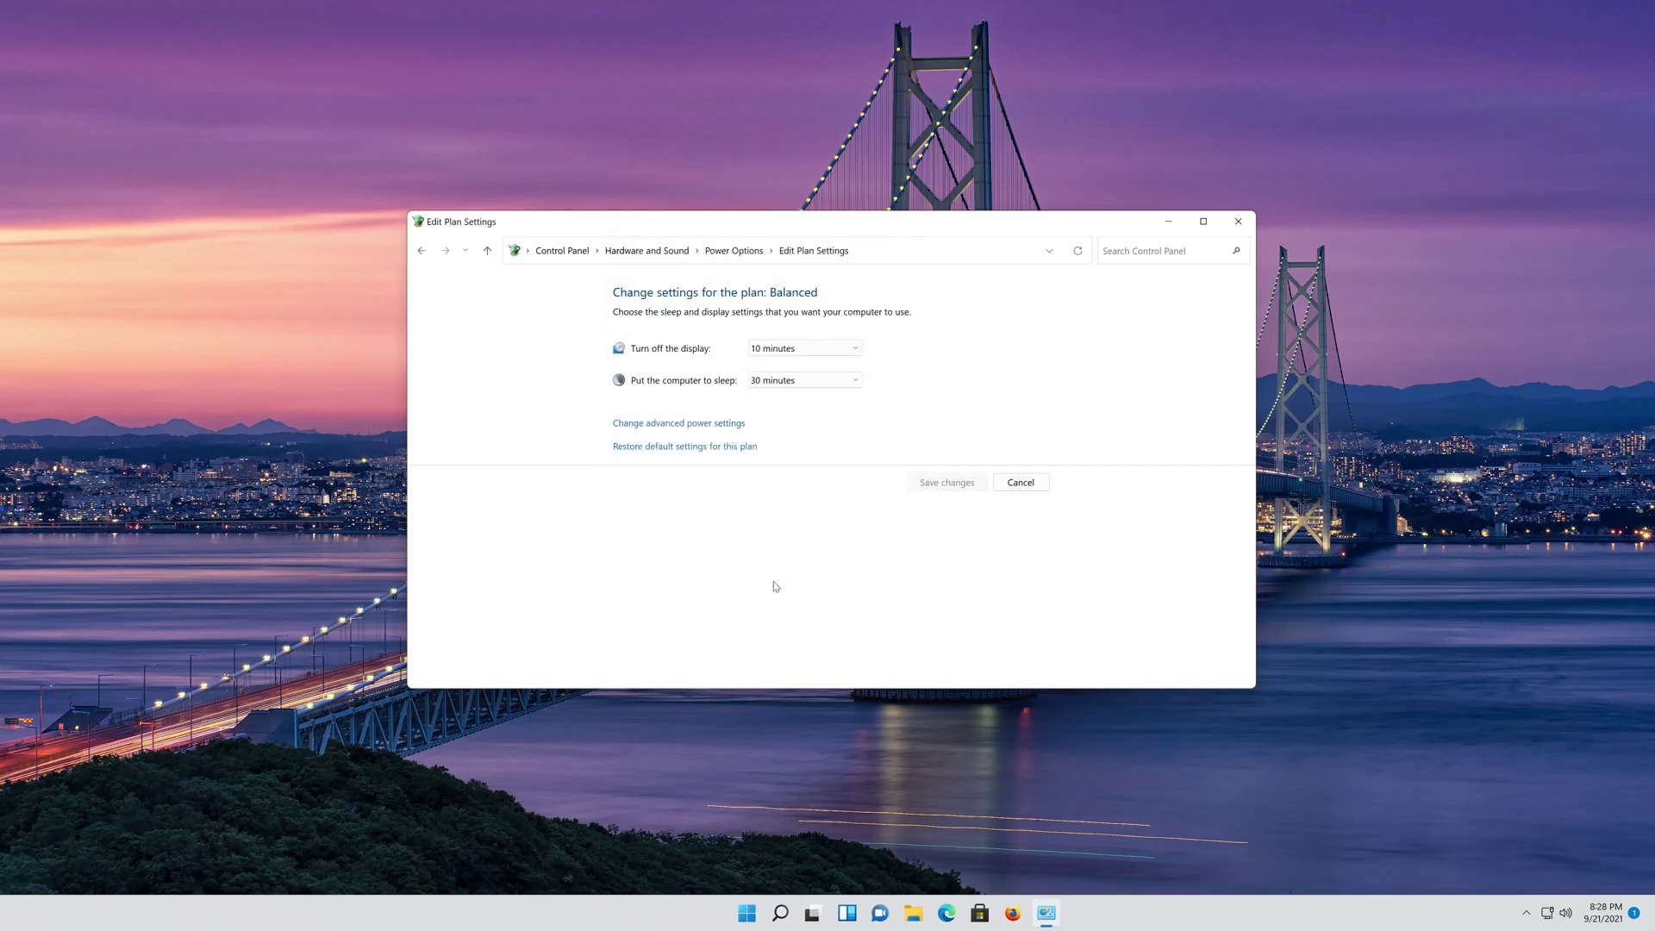
# Close Edit Plan Settings and launch Command Prompt as administrator from the cmd search.
pyautogui.click(1237, 224)
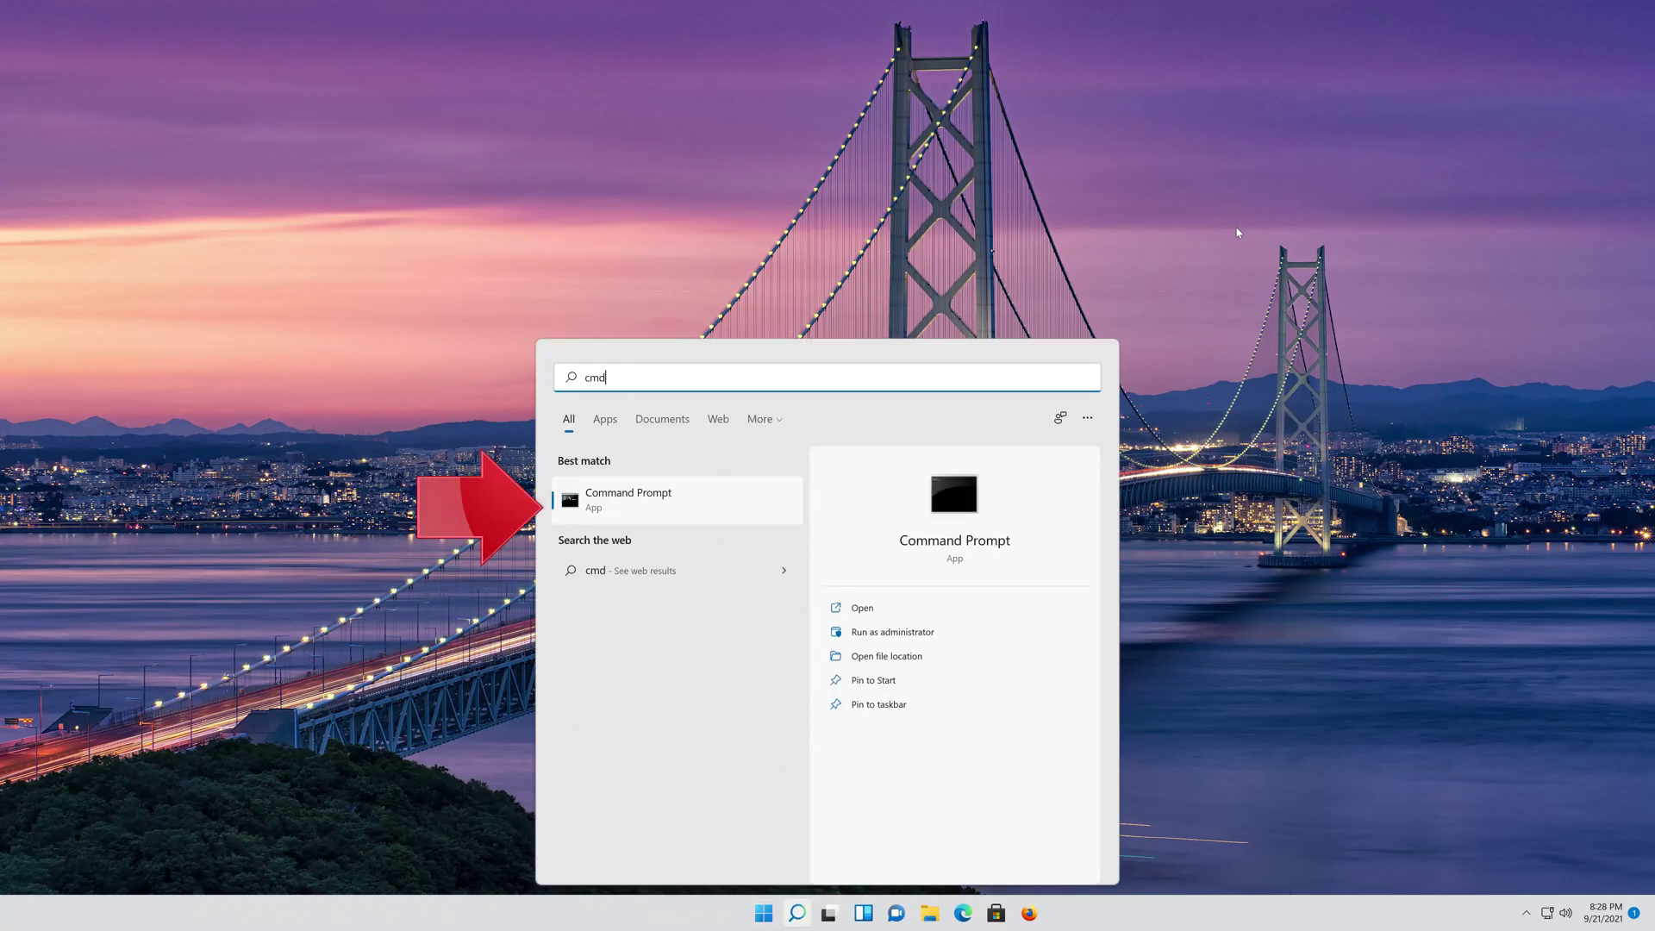
pyautogui.rightClick(655, 500)
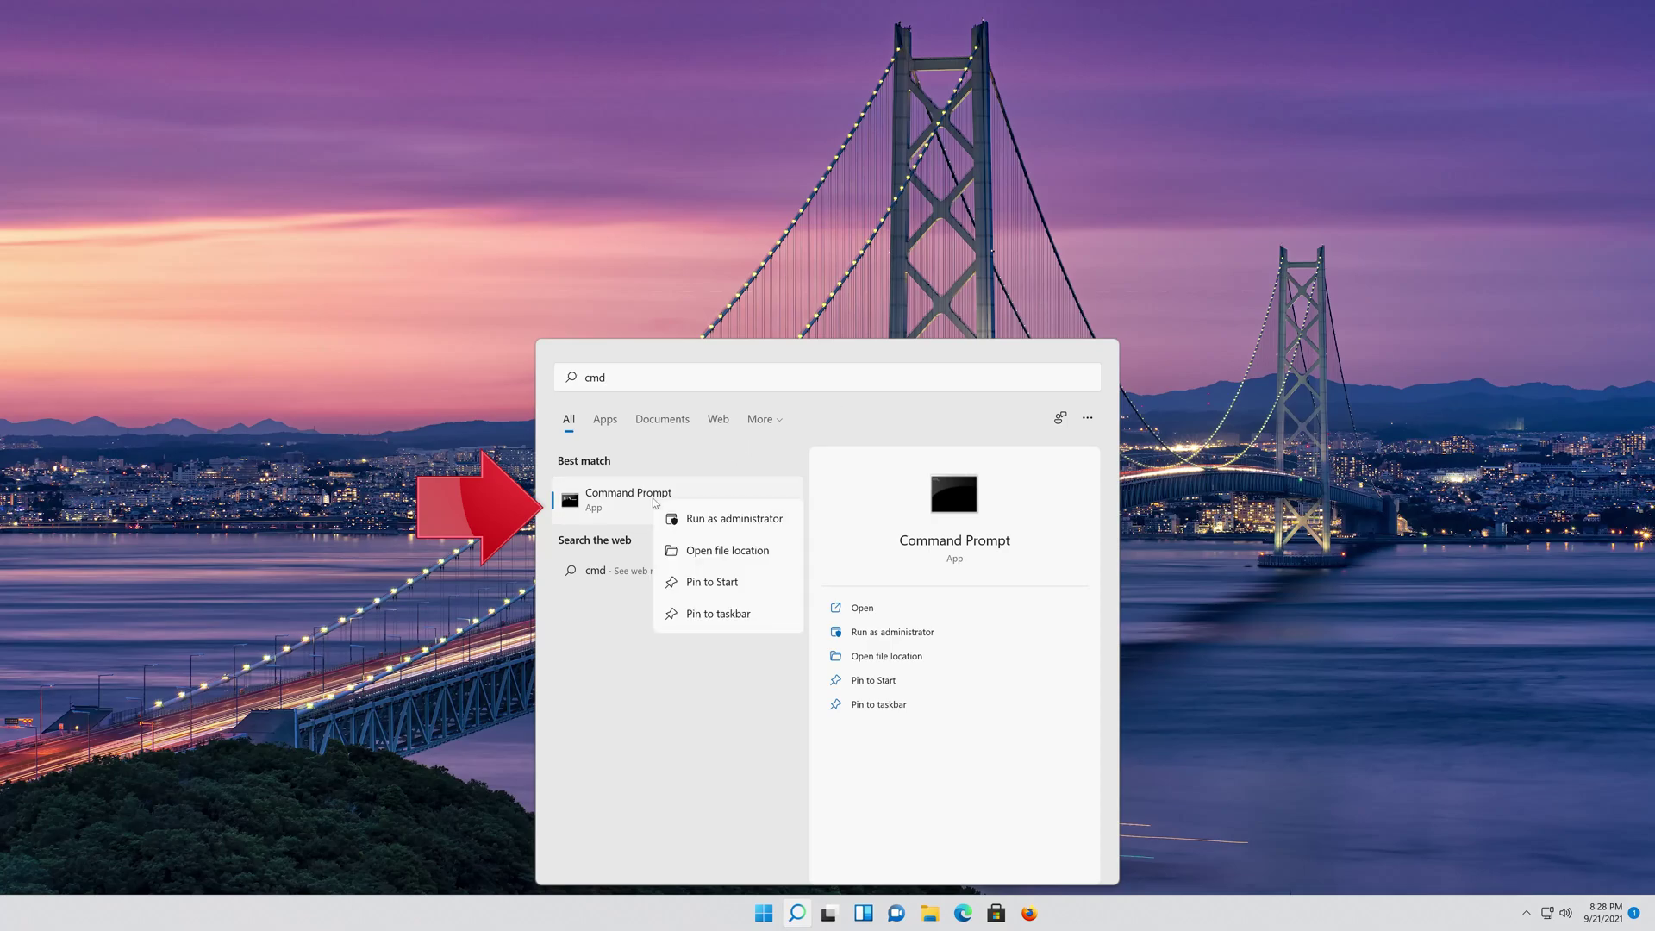
pyautogui.click(772, 521)
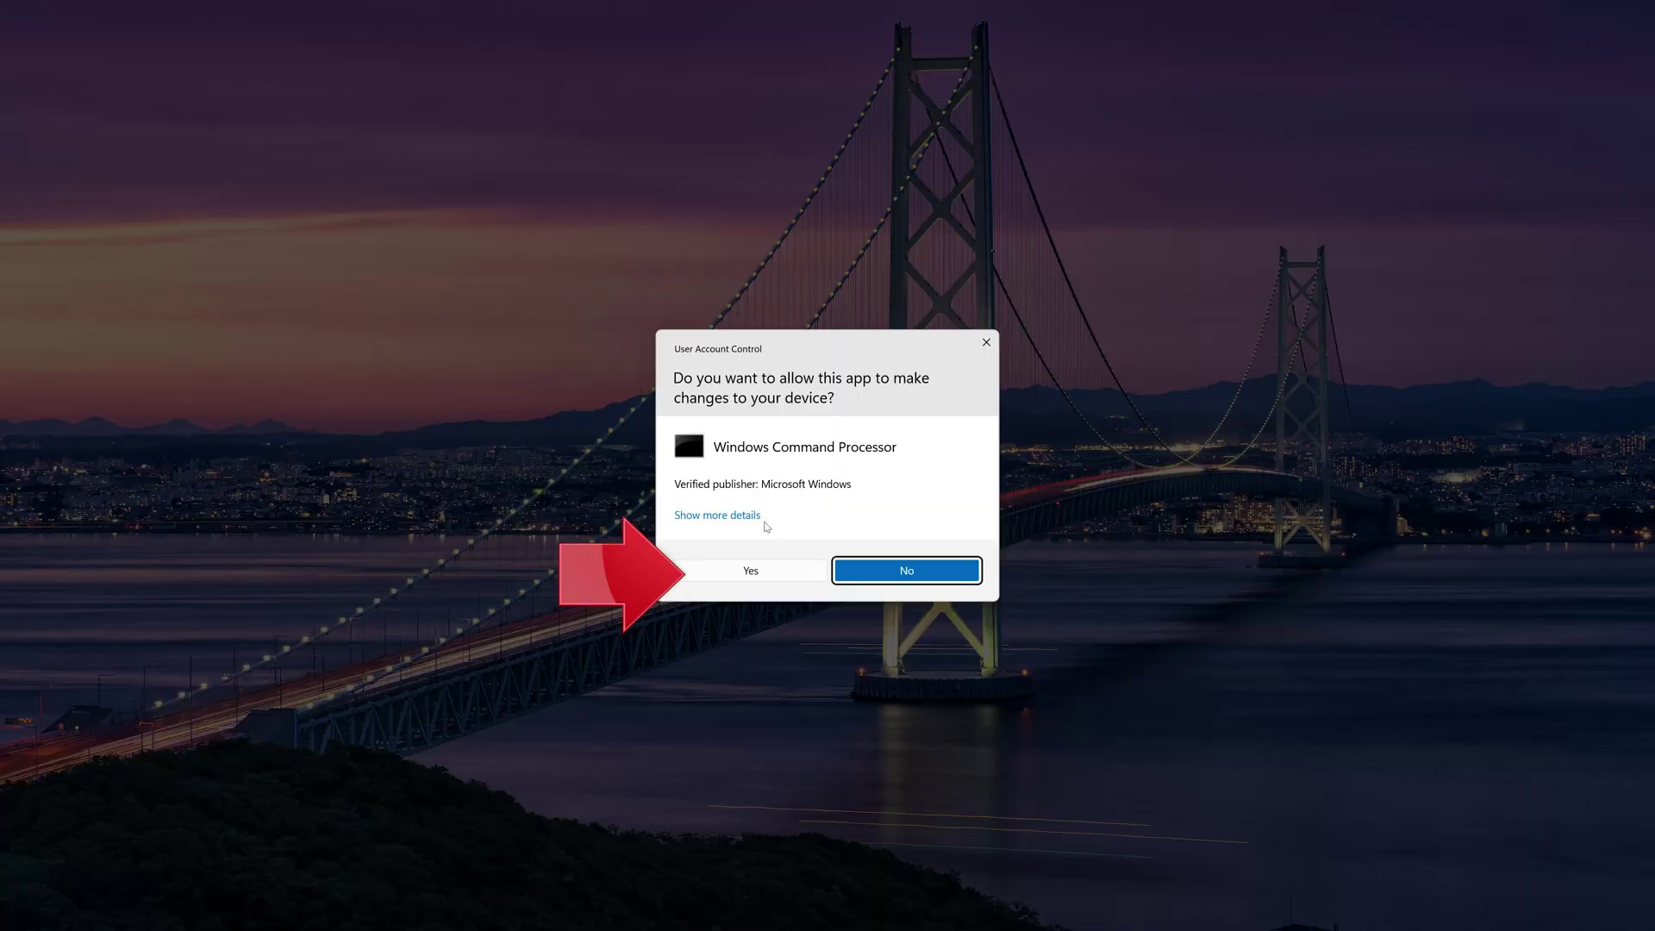
# Allow the UAC prompt and run powercfg -h off to disable hibernation.
pyautogui.click(757, 576)
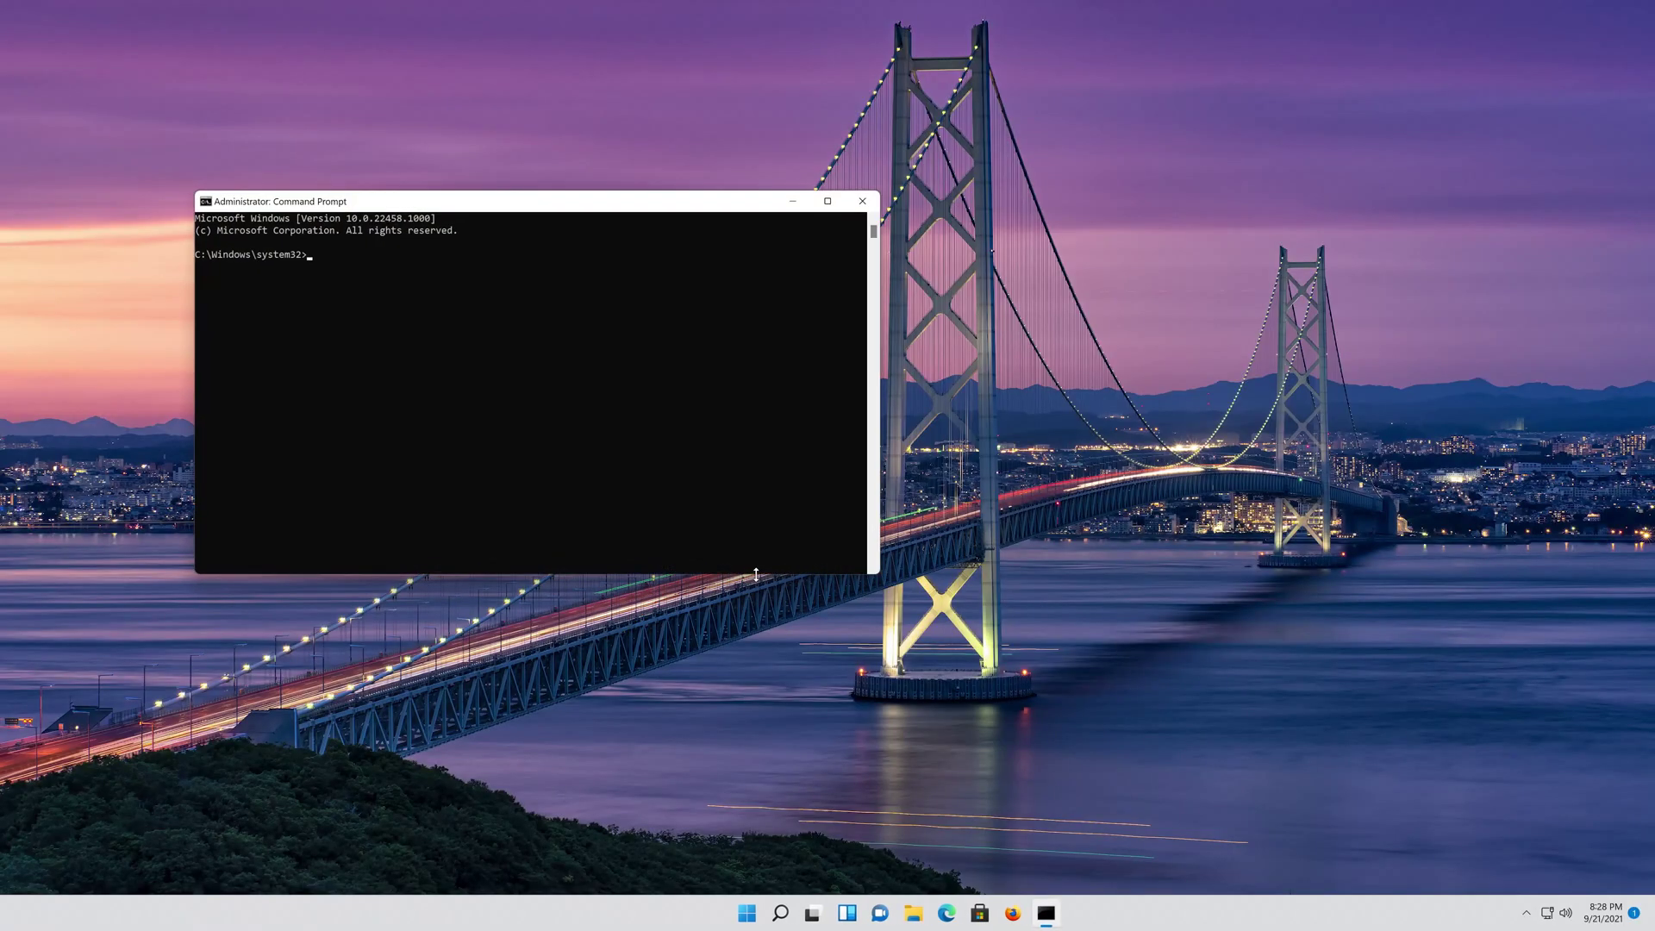
pyautogui.moveTo(545, 213); pyautogui.dragTo(866, 246)
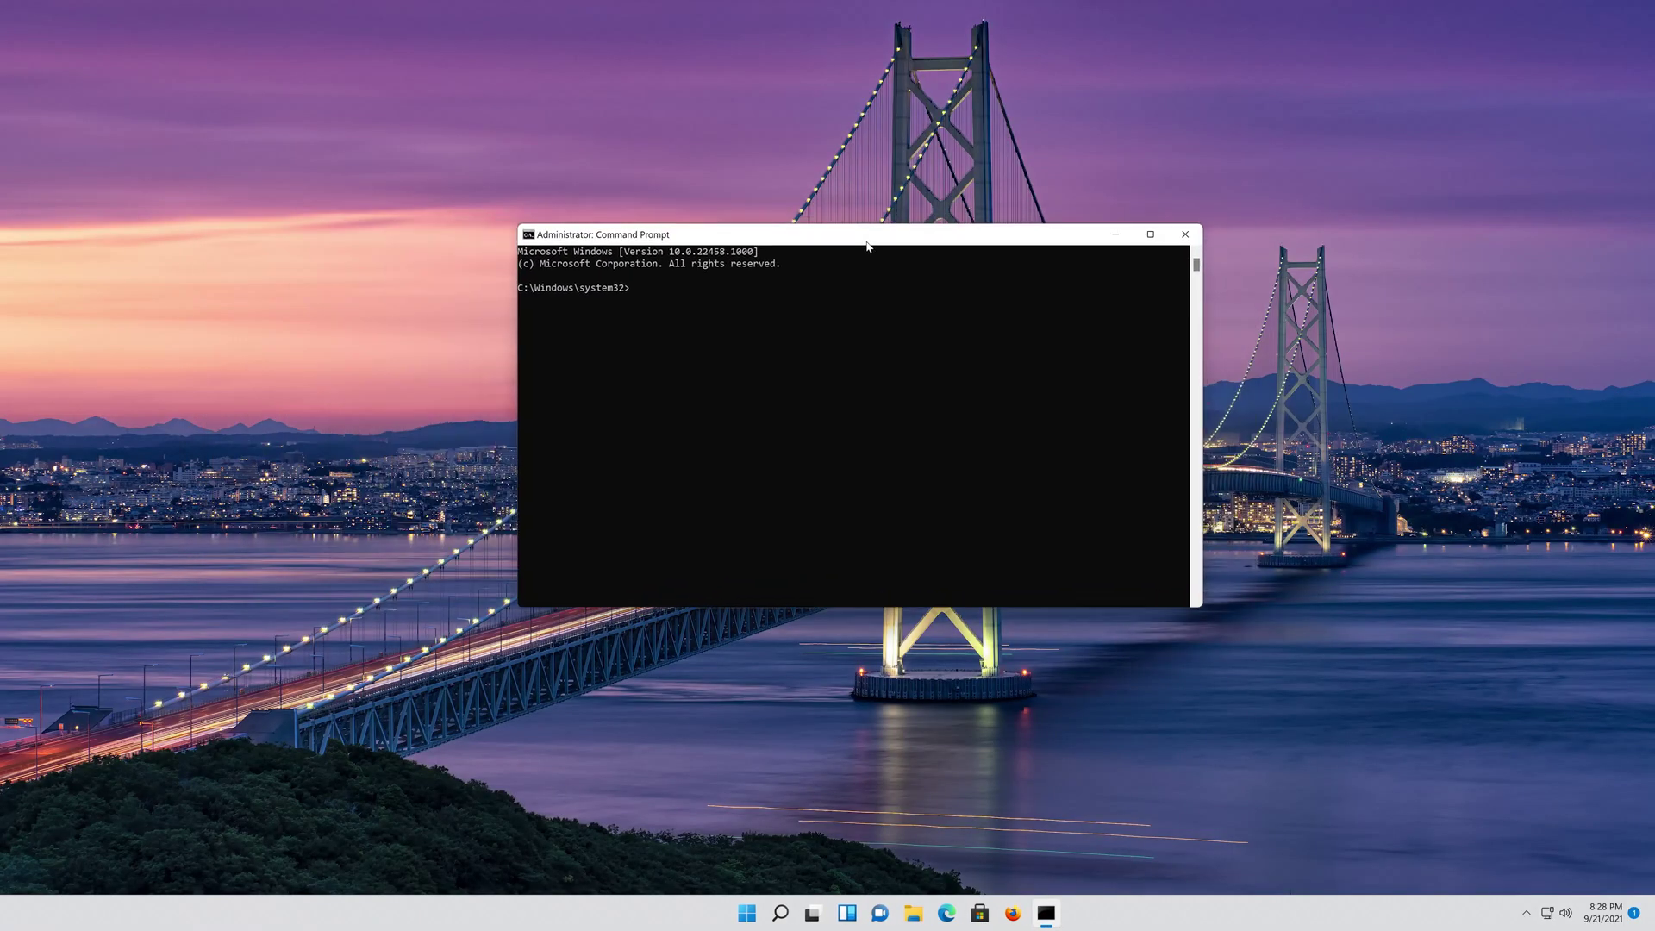
pyautogui.write('power')
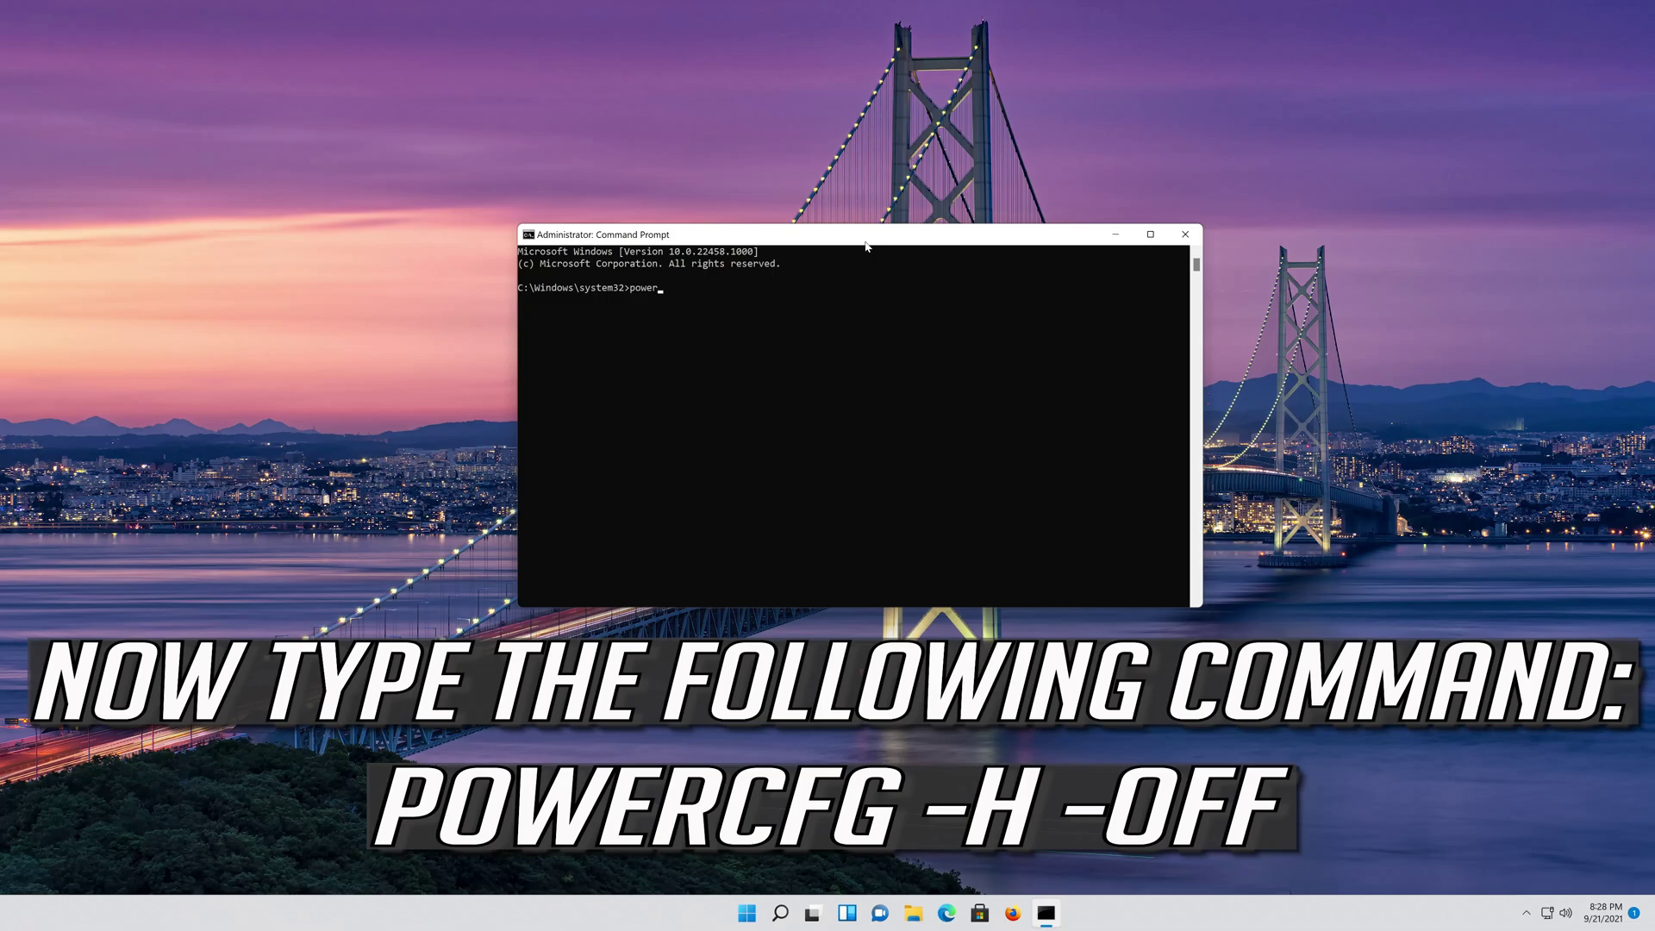
pyautogui.write('cfg -h off')
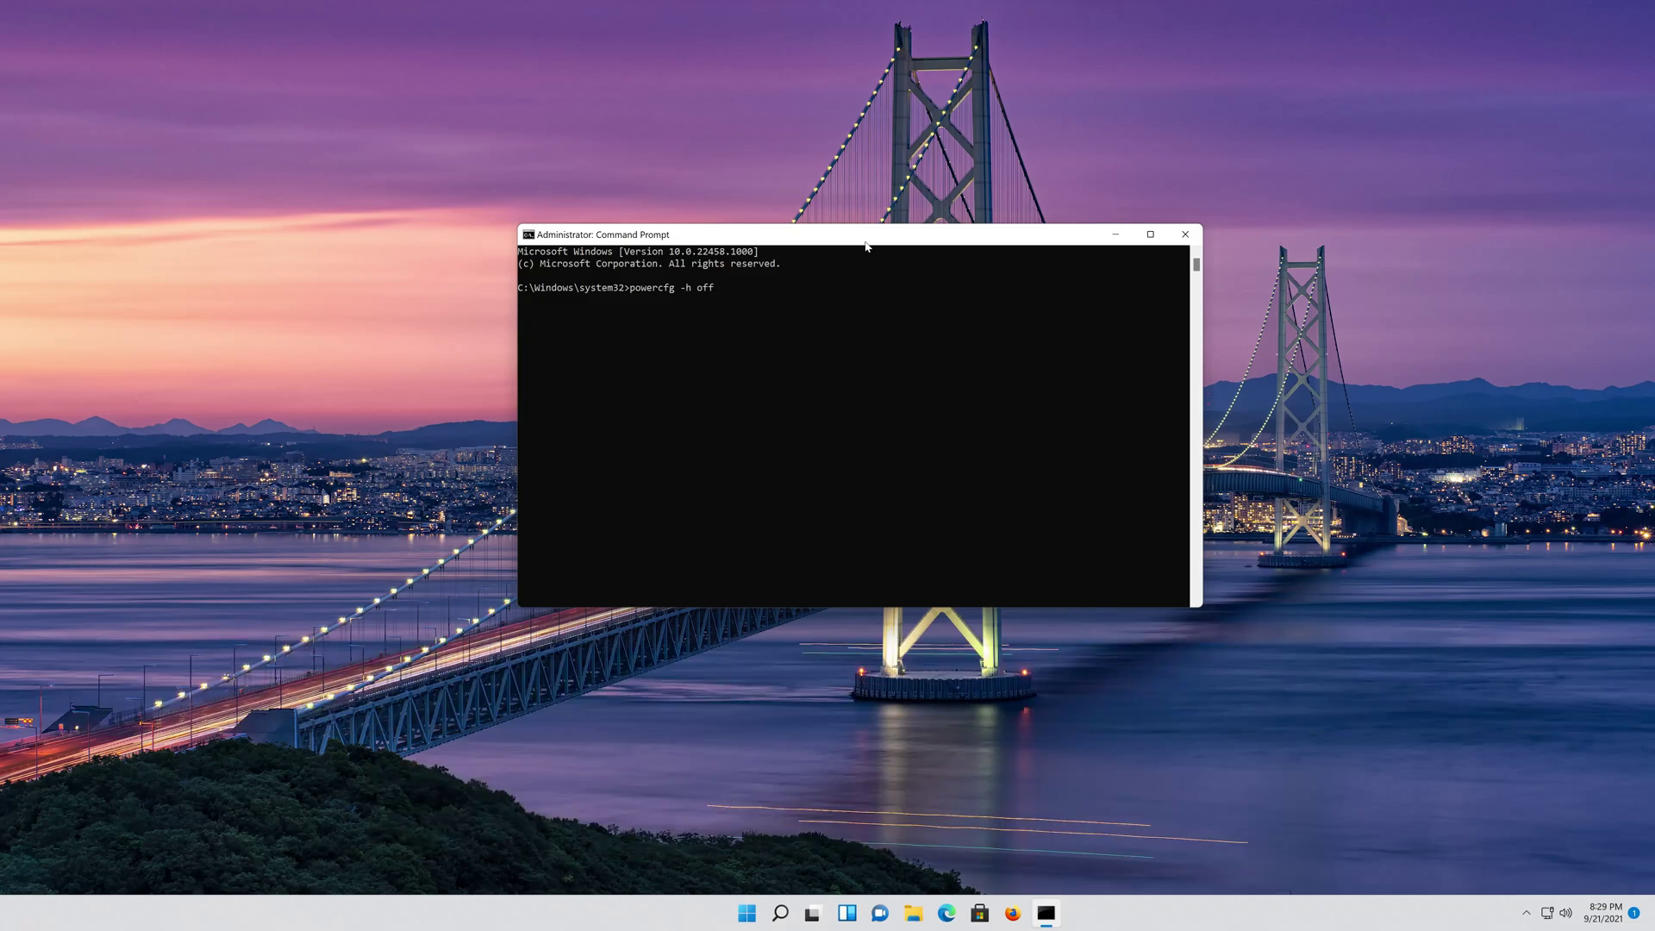
pyautogui.press('Return')
pyautogui.press('Return')
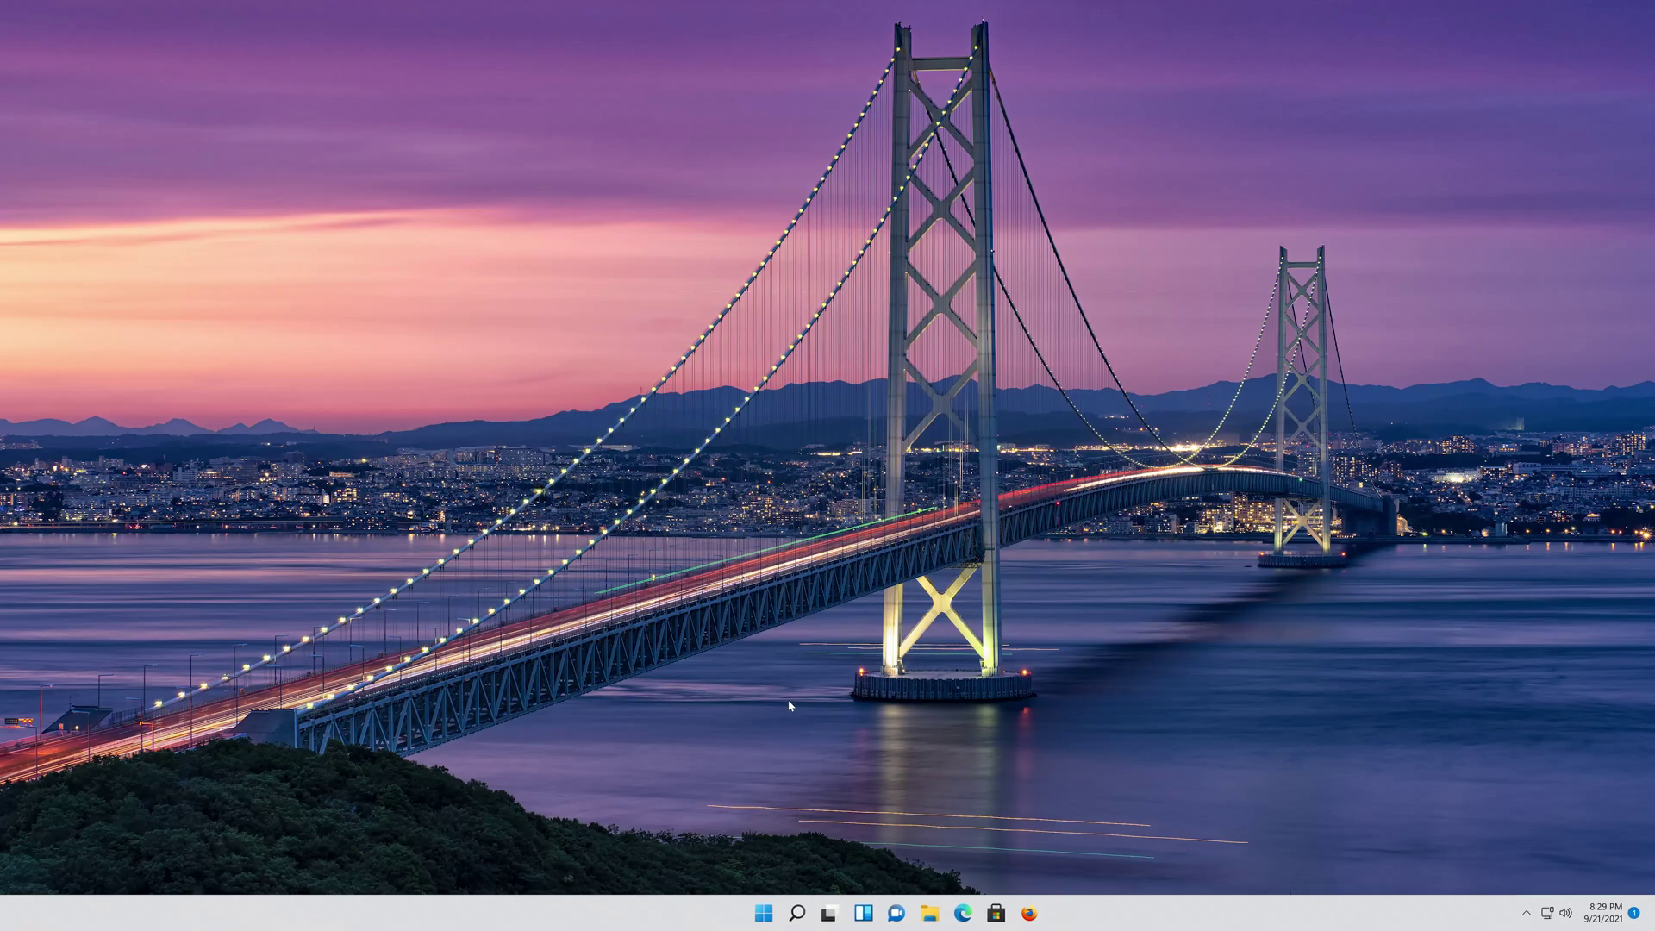
# Restart Windows from the Start menu's power options.
pyautogui.click(764, 913)
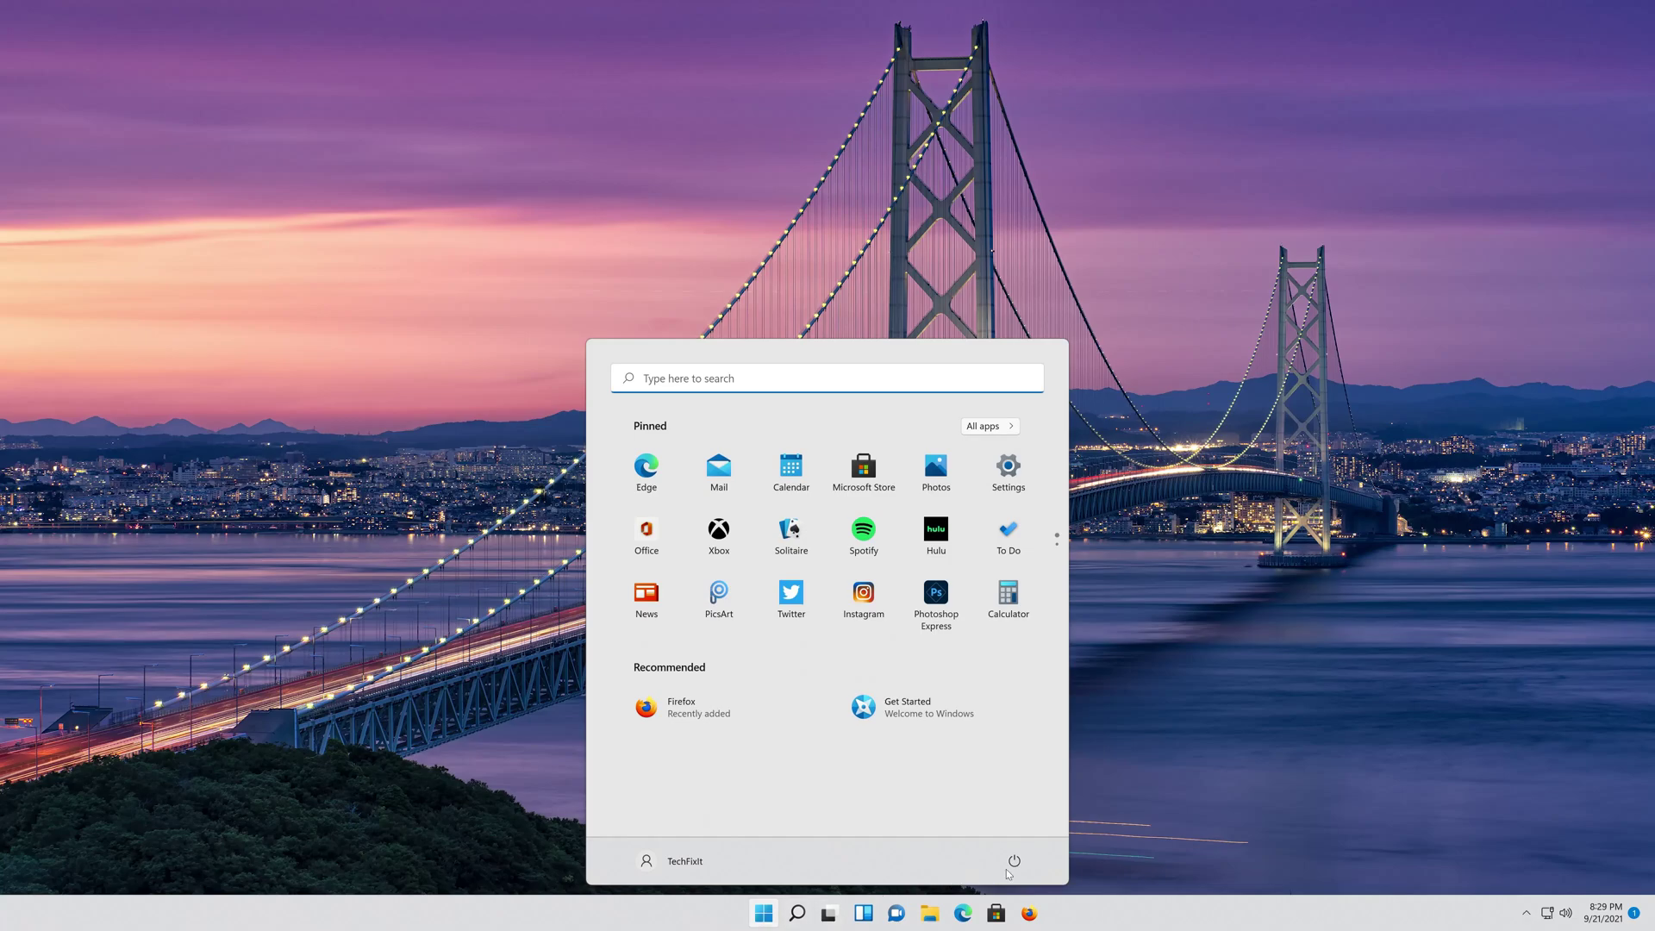
pyautogui.click(1015, 862)
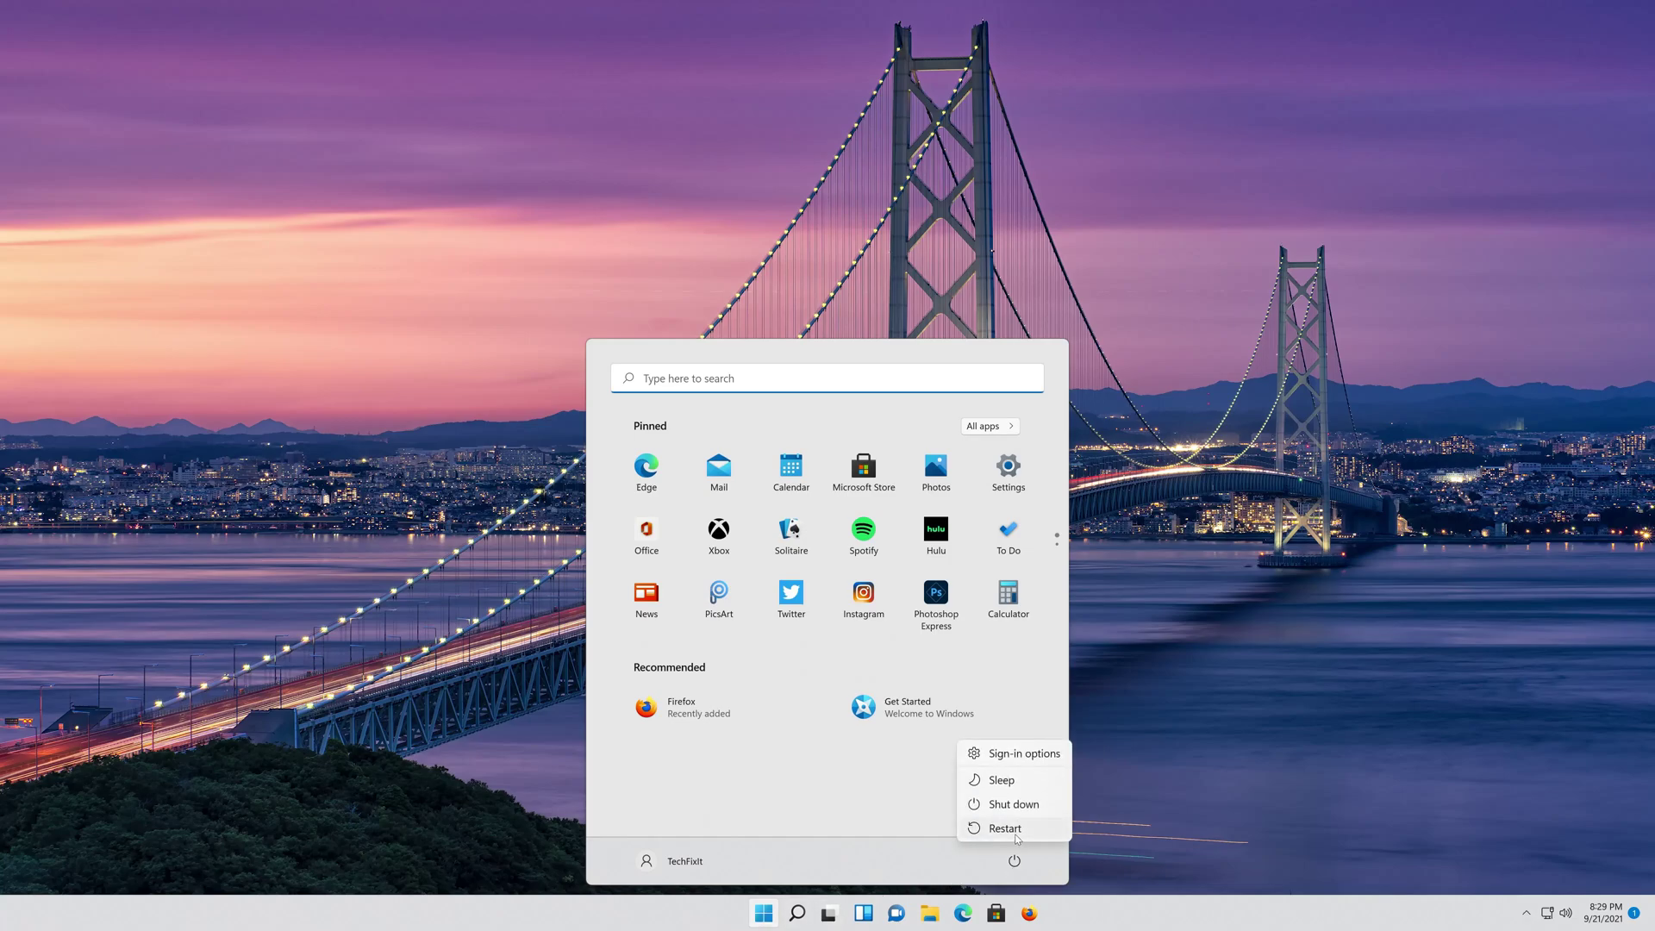
pyautogui.click(1017, 834)
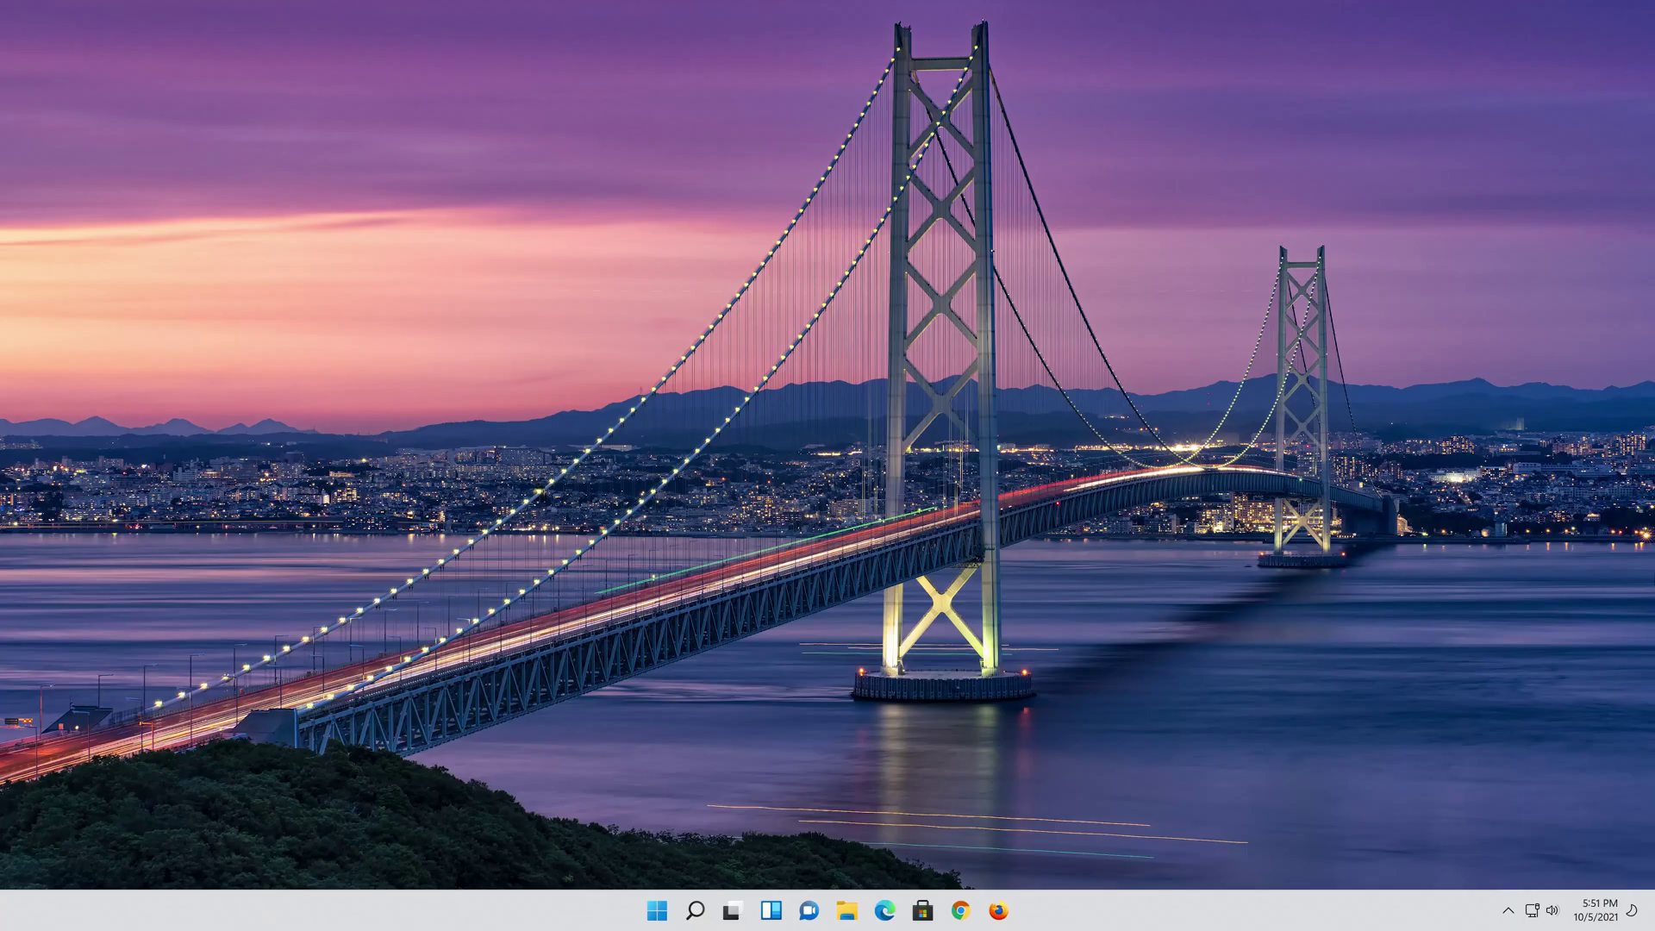
# Launch Firefox and load the pasted Windows 11 download page URL.
pyautogui.click(999, 911)
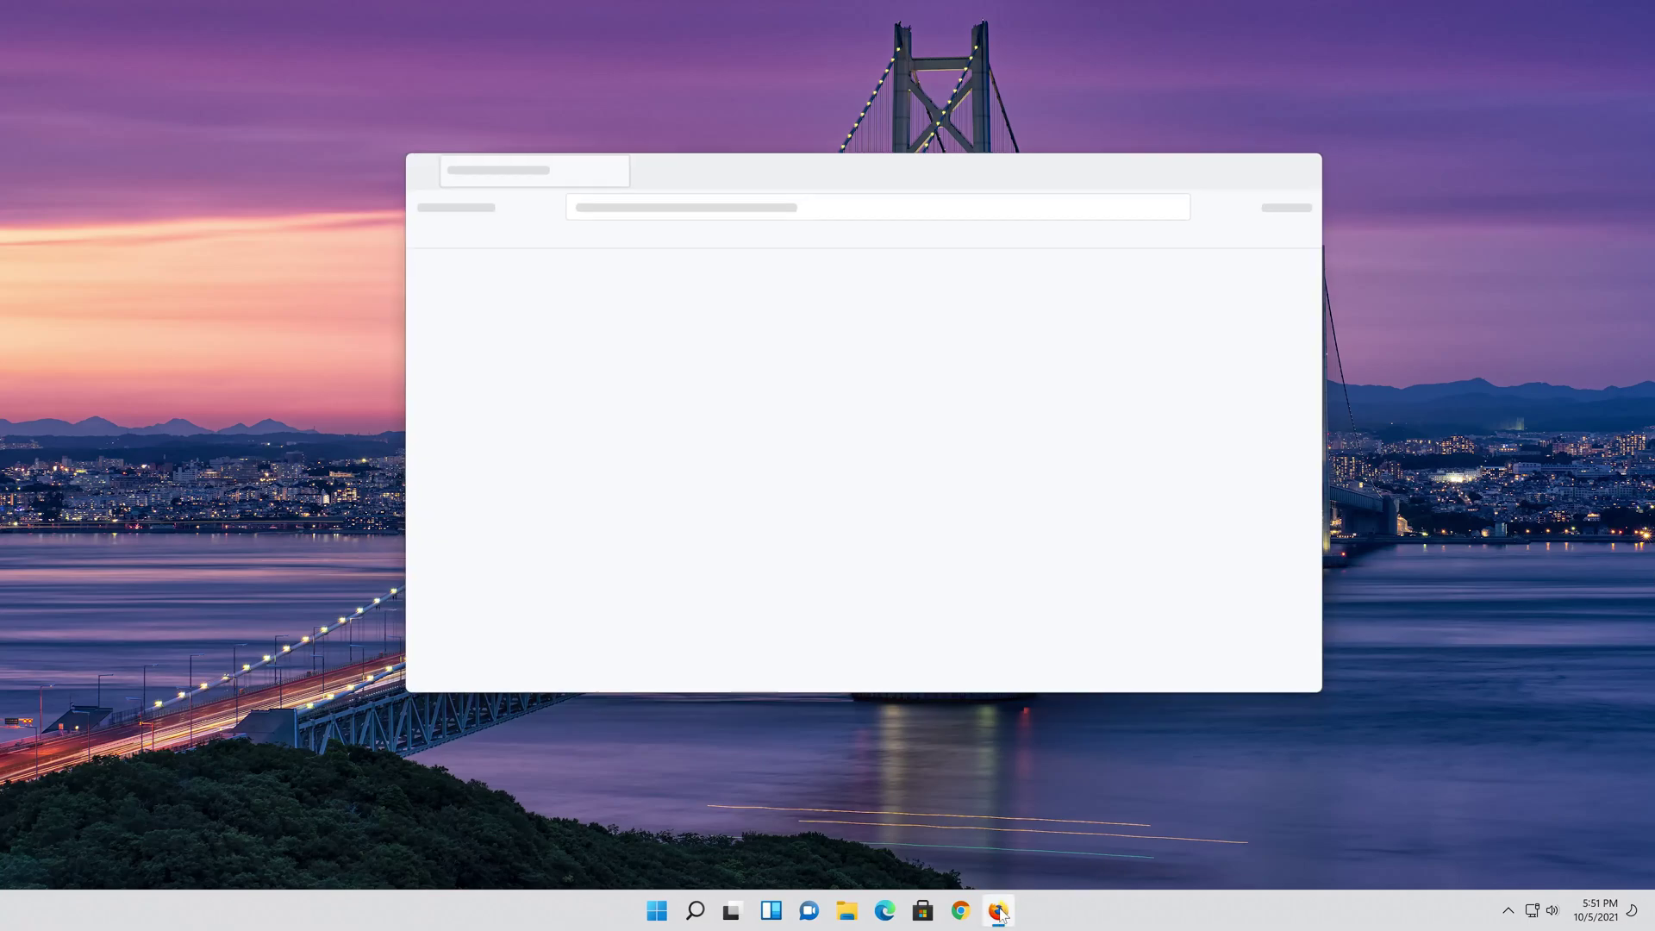
pyautogui.rightClick(806, 205)
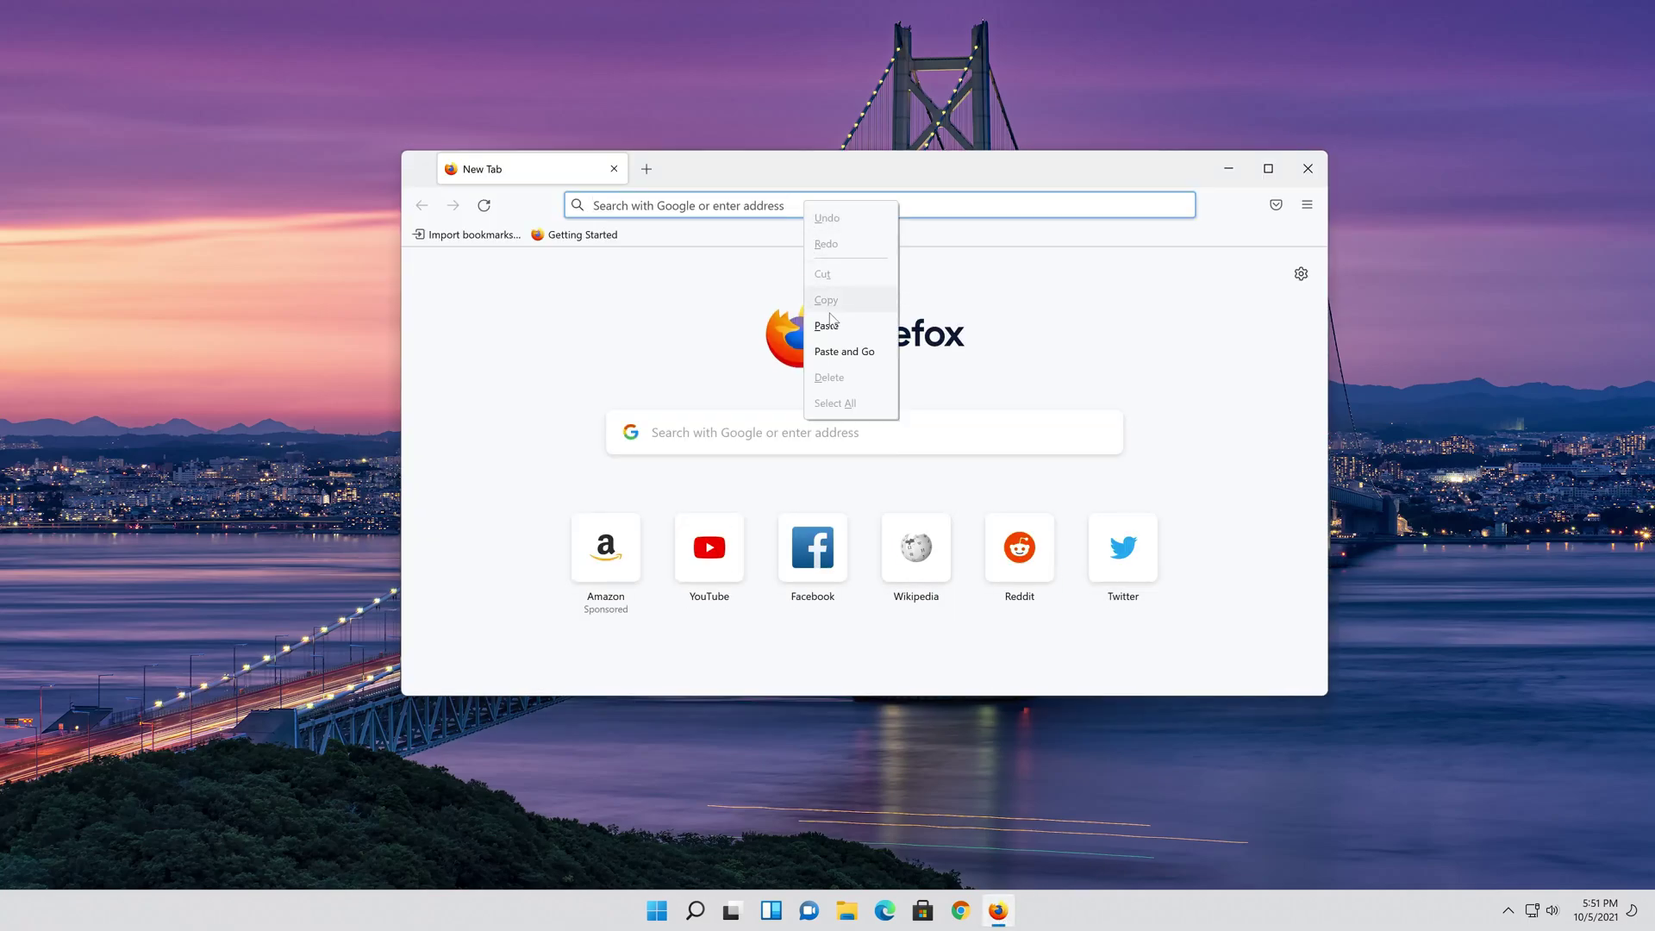
pyautogui.click(841, 352)
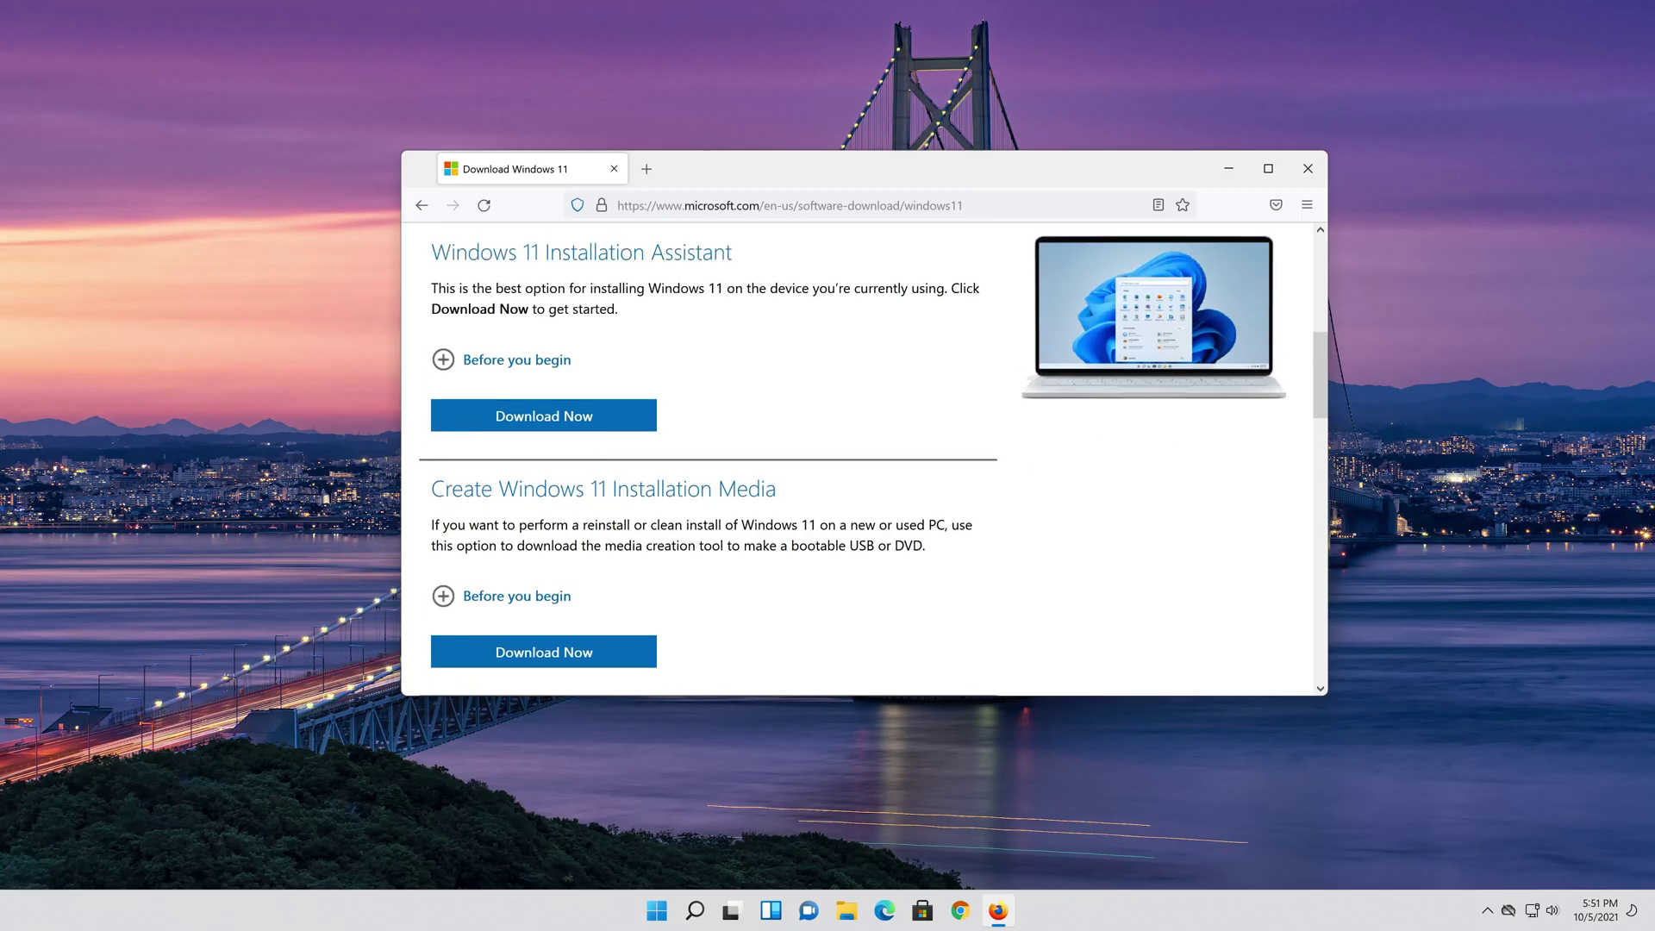
# Download and save MediaCreationToolW11.exe from Create Windows 11 Installation Media, then close Firefox.
pyautogui.click(575, 652)
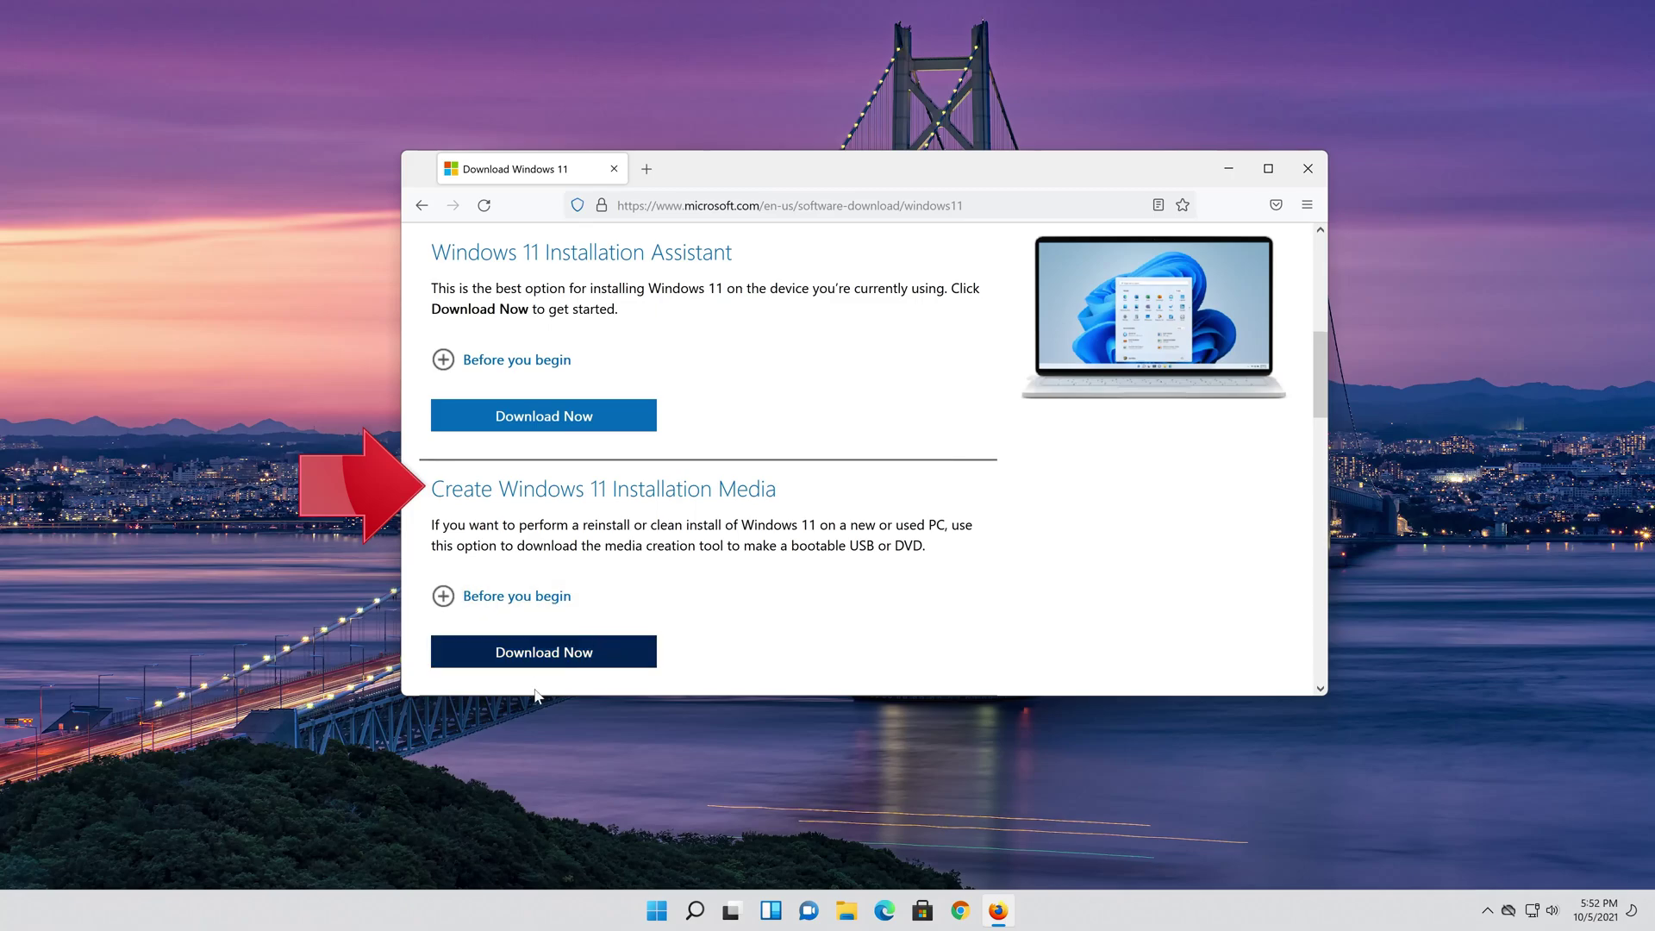
pyautogui.click(569, 655)
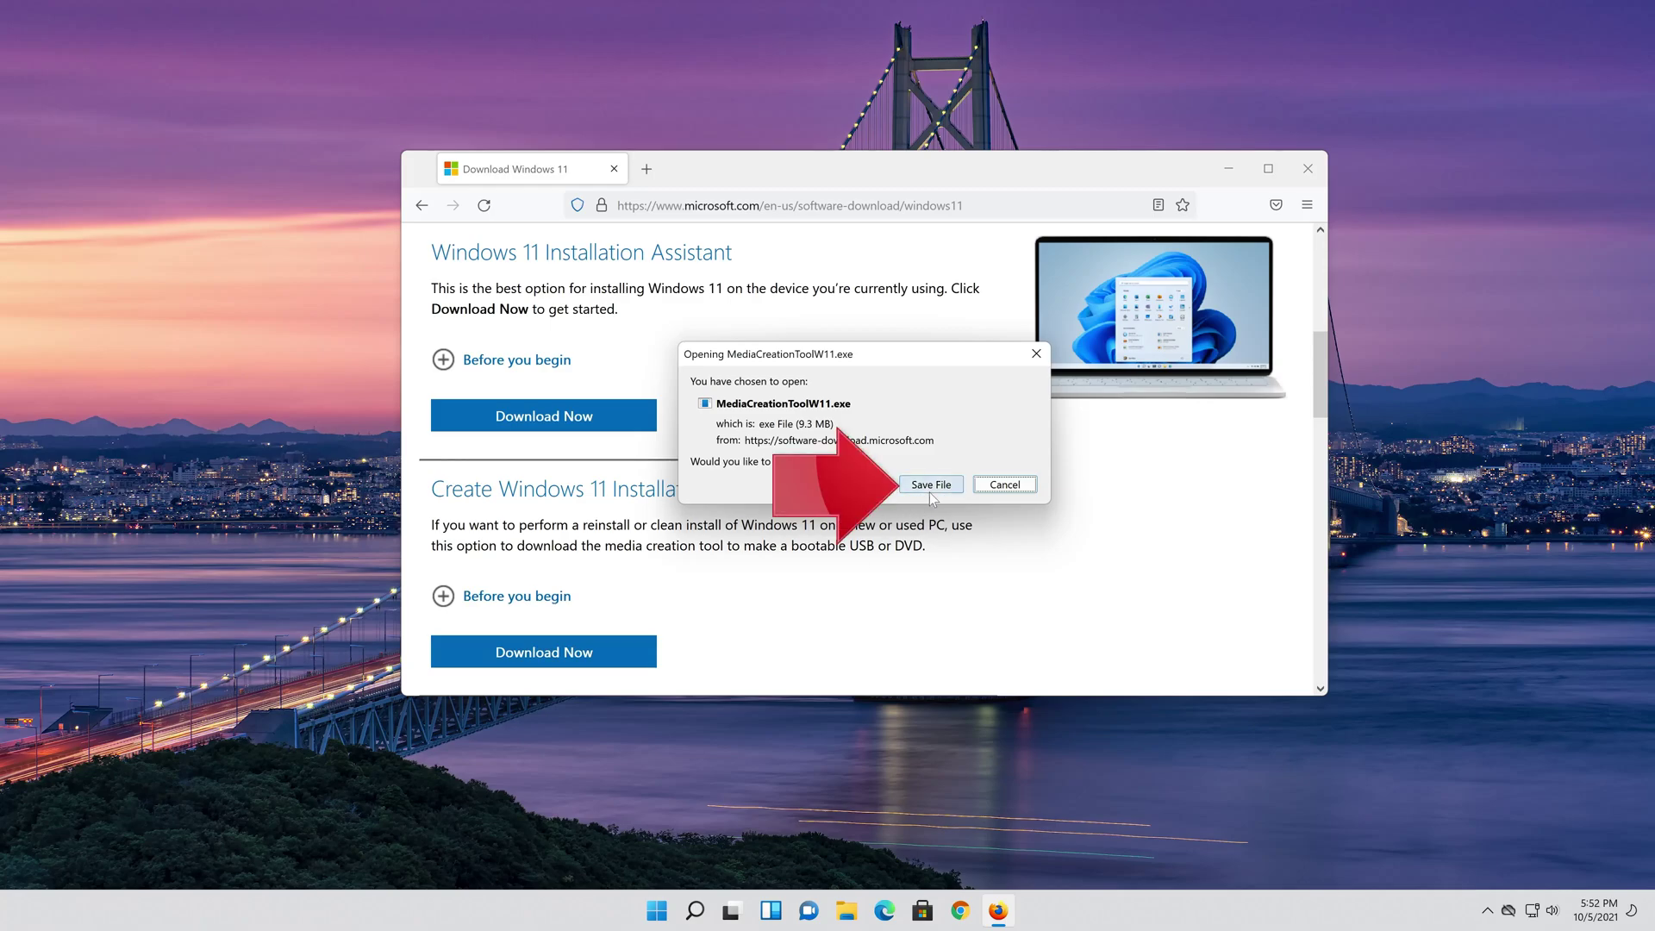
pyautogui.click(929, 493)
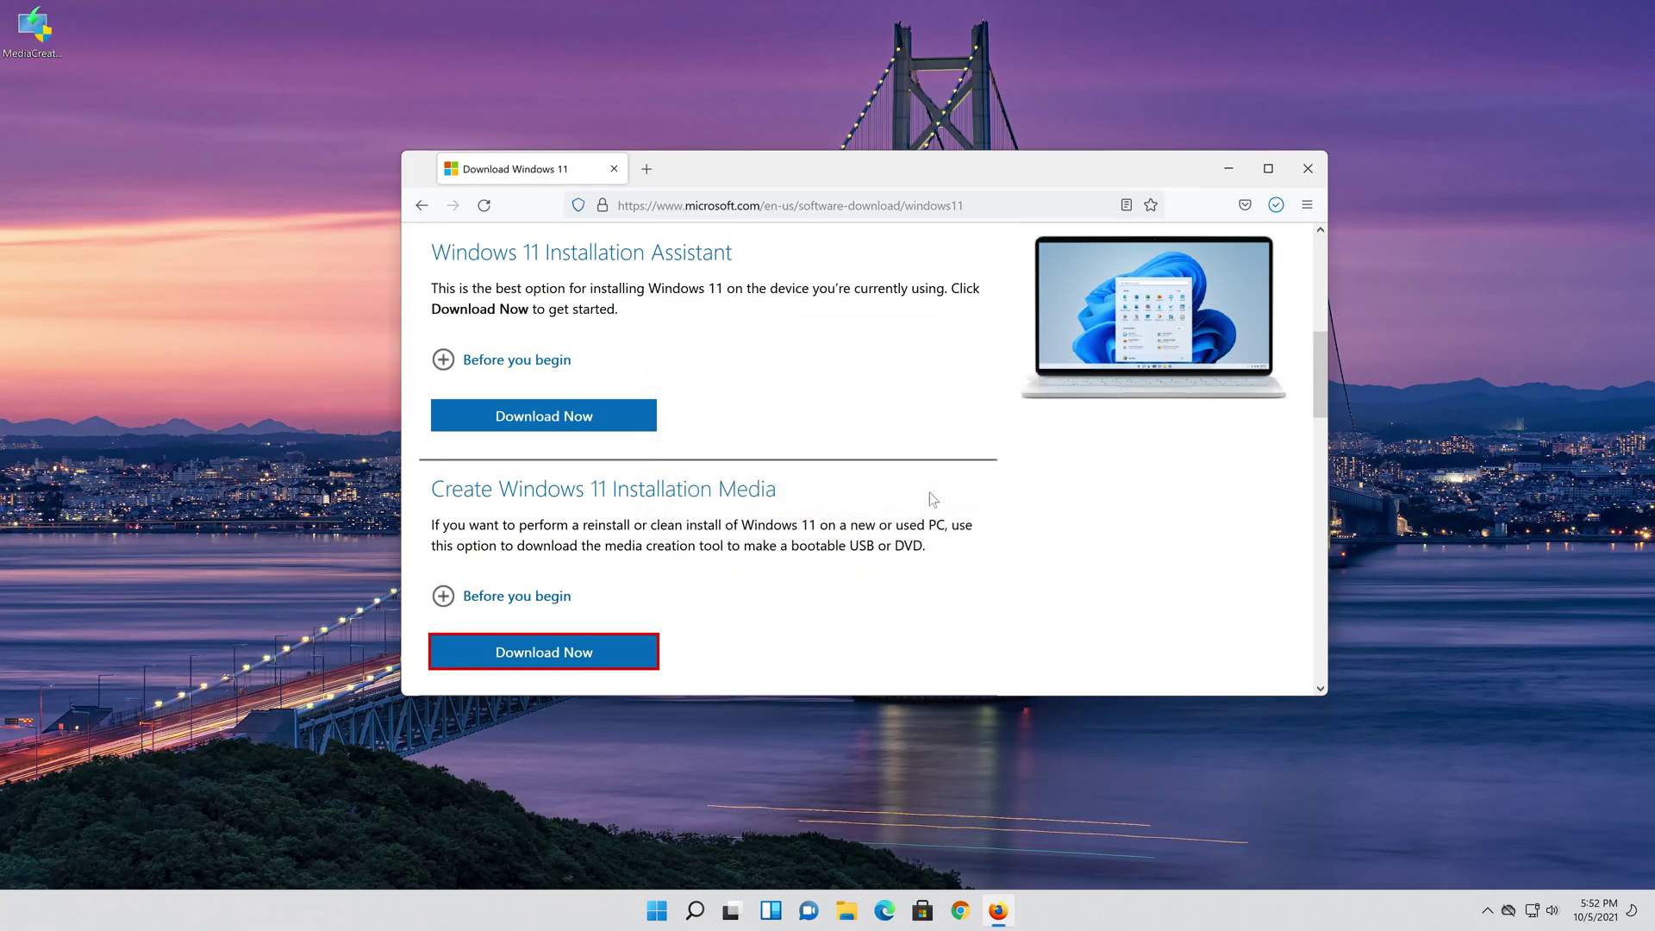
pyautogui.click(1306, 177)
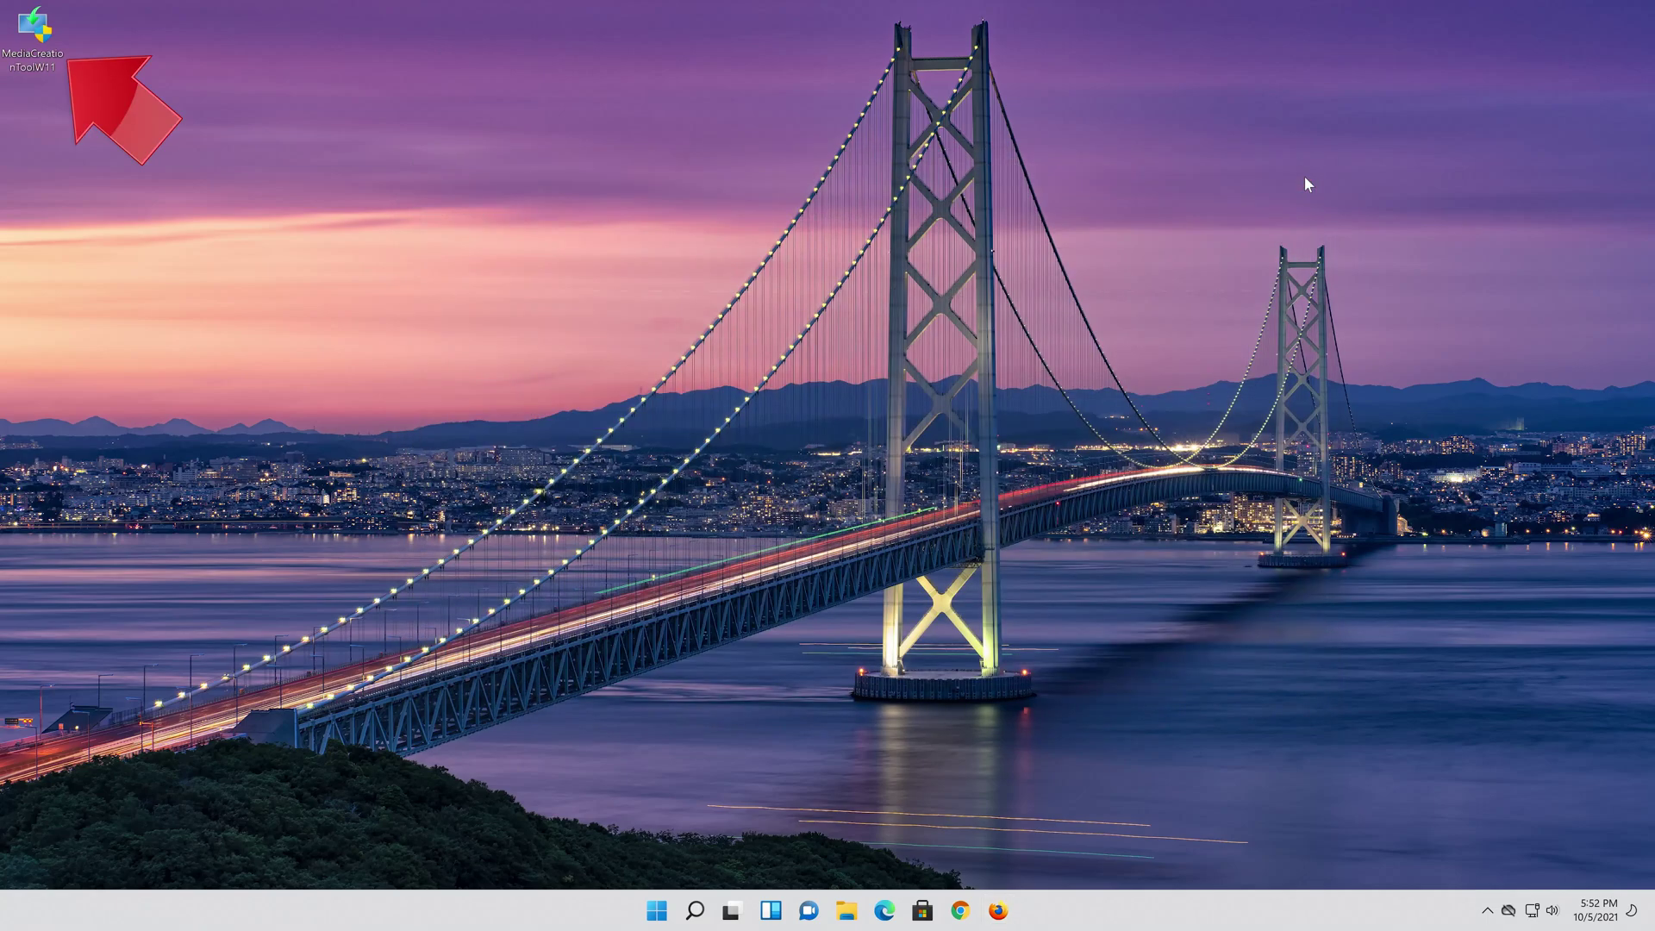
# Run MediaCreationToolW11, allow UAC, accept the license, and keep the recommended English (United States) Windows 11 options.
pyautogui.doubleClick(43, 48)
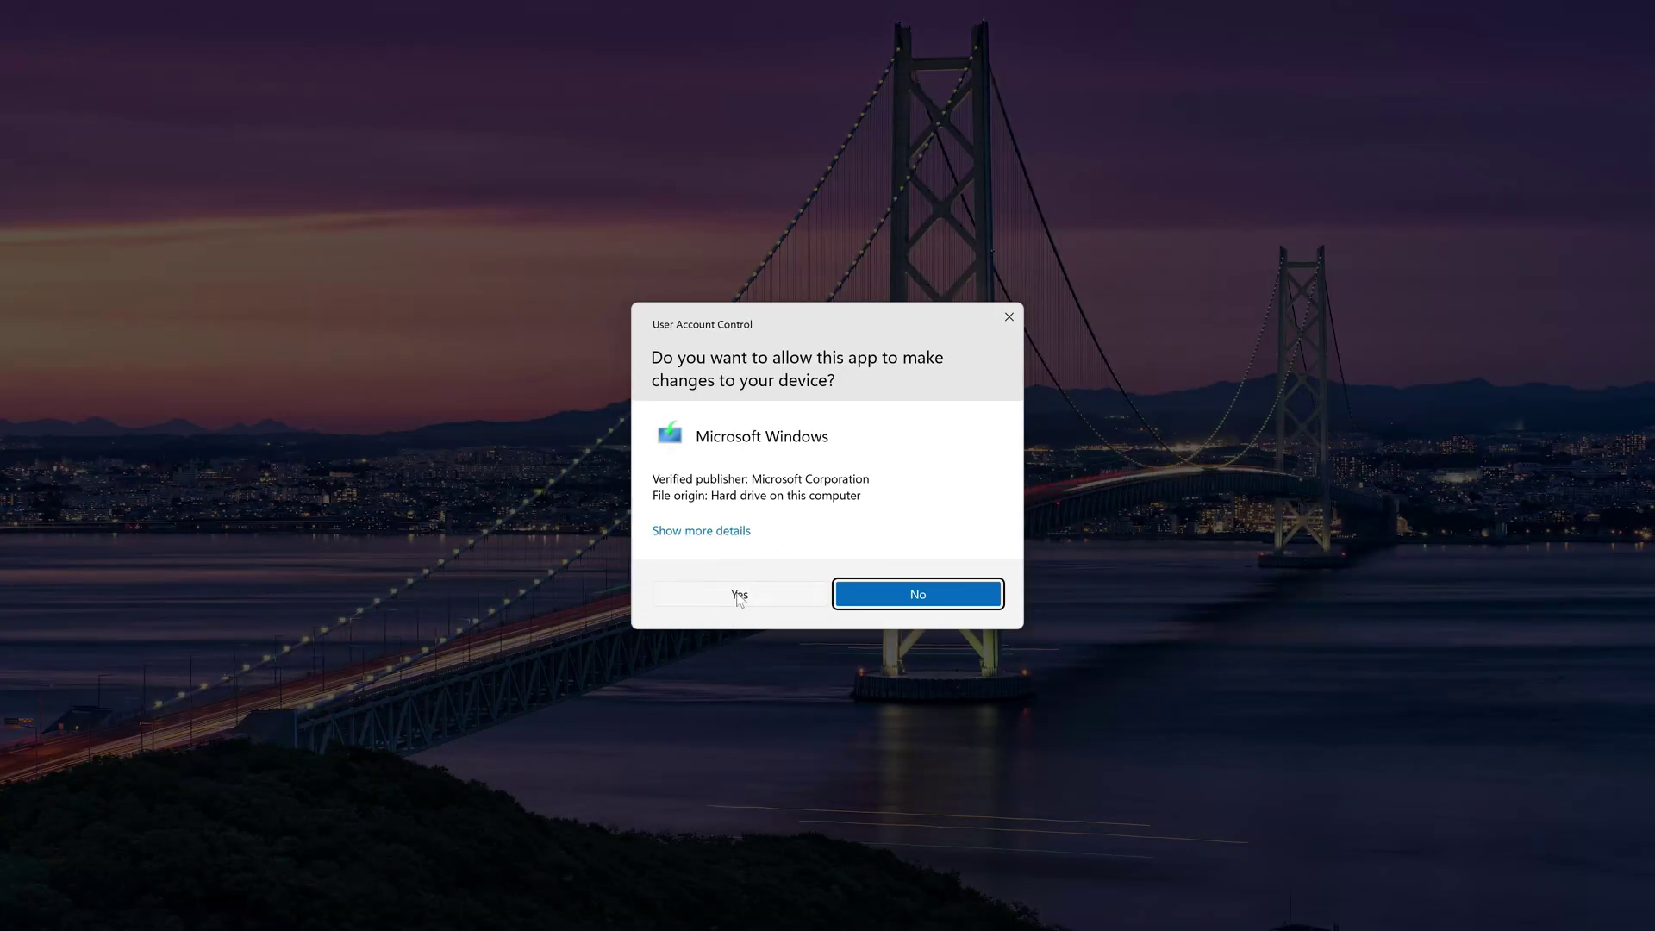
pyautogui.click(739, 594)
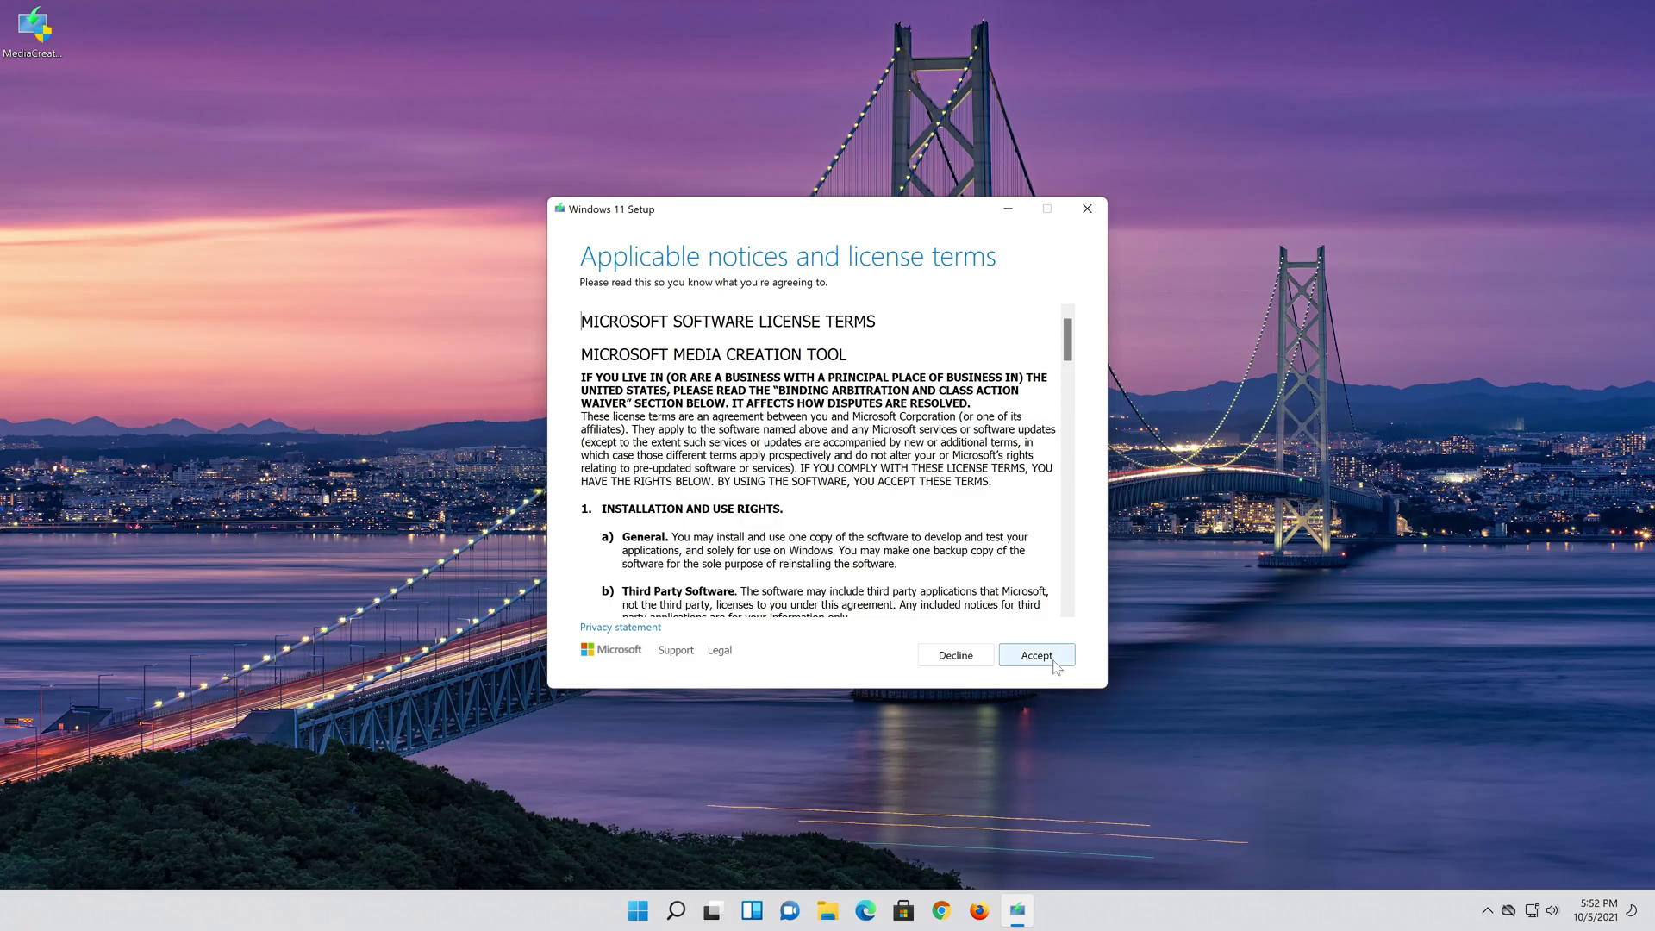
pyautogui.click(1055, 664)
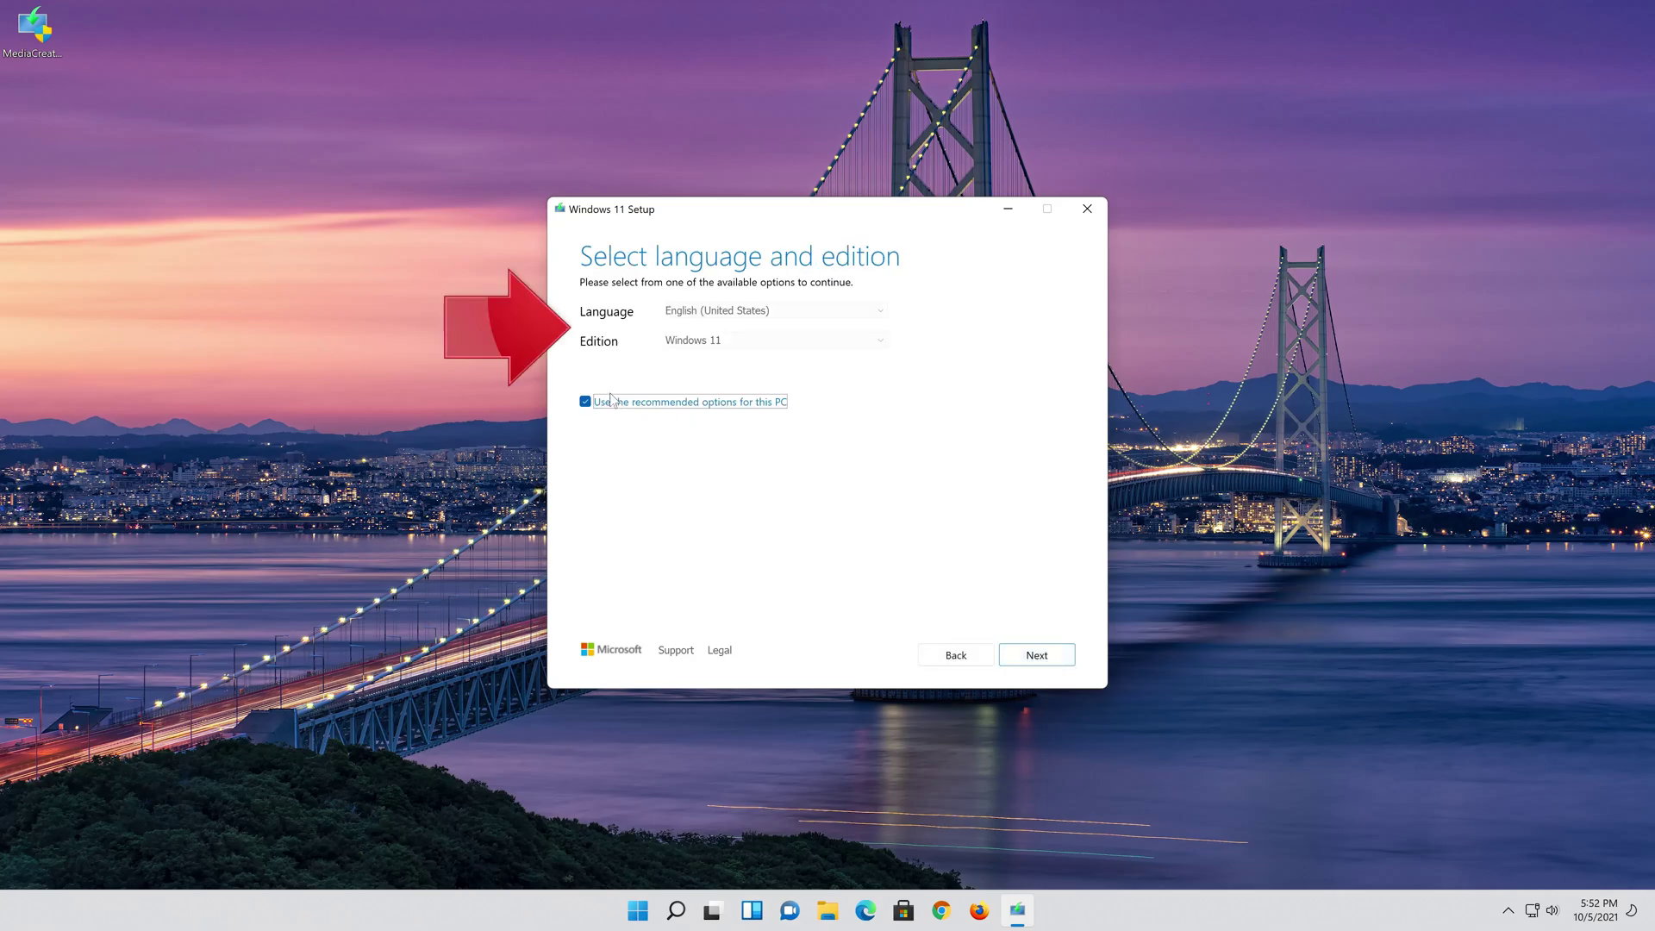
pyautogui.click(586, 401)
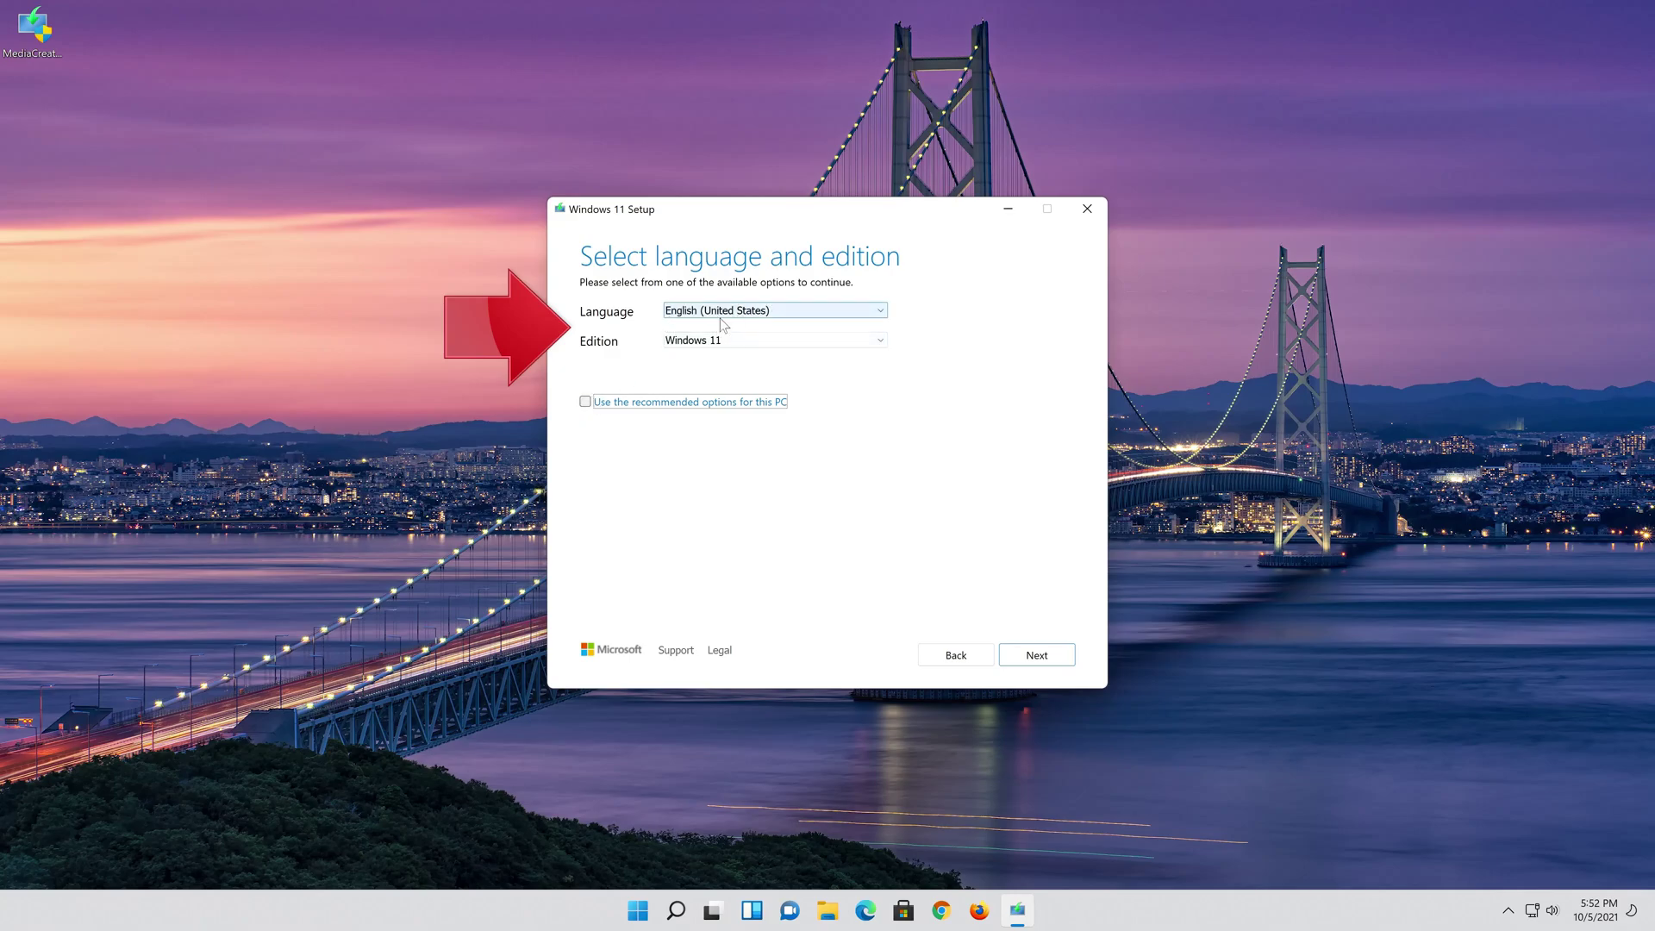
pyautogui.click(586, 402)
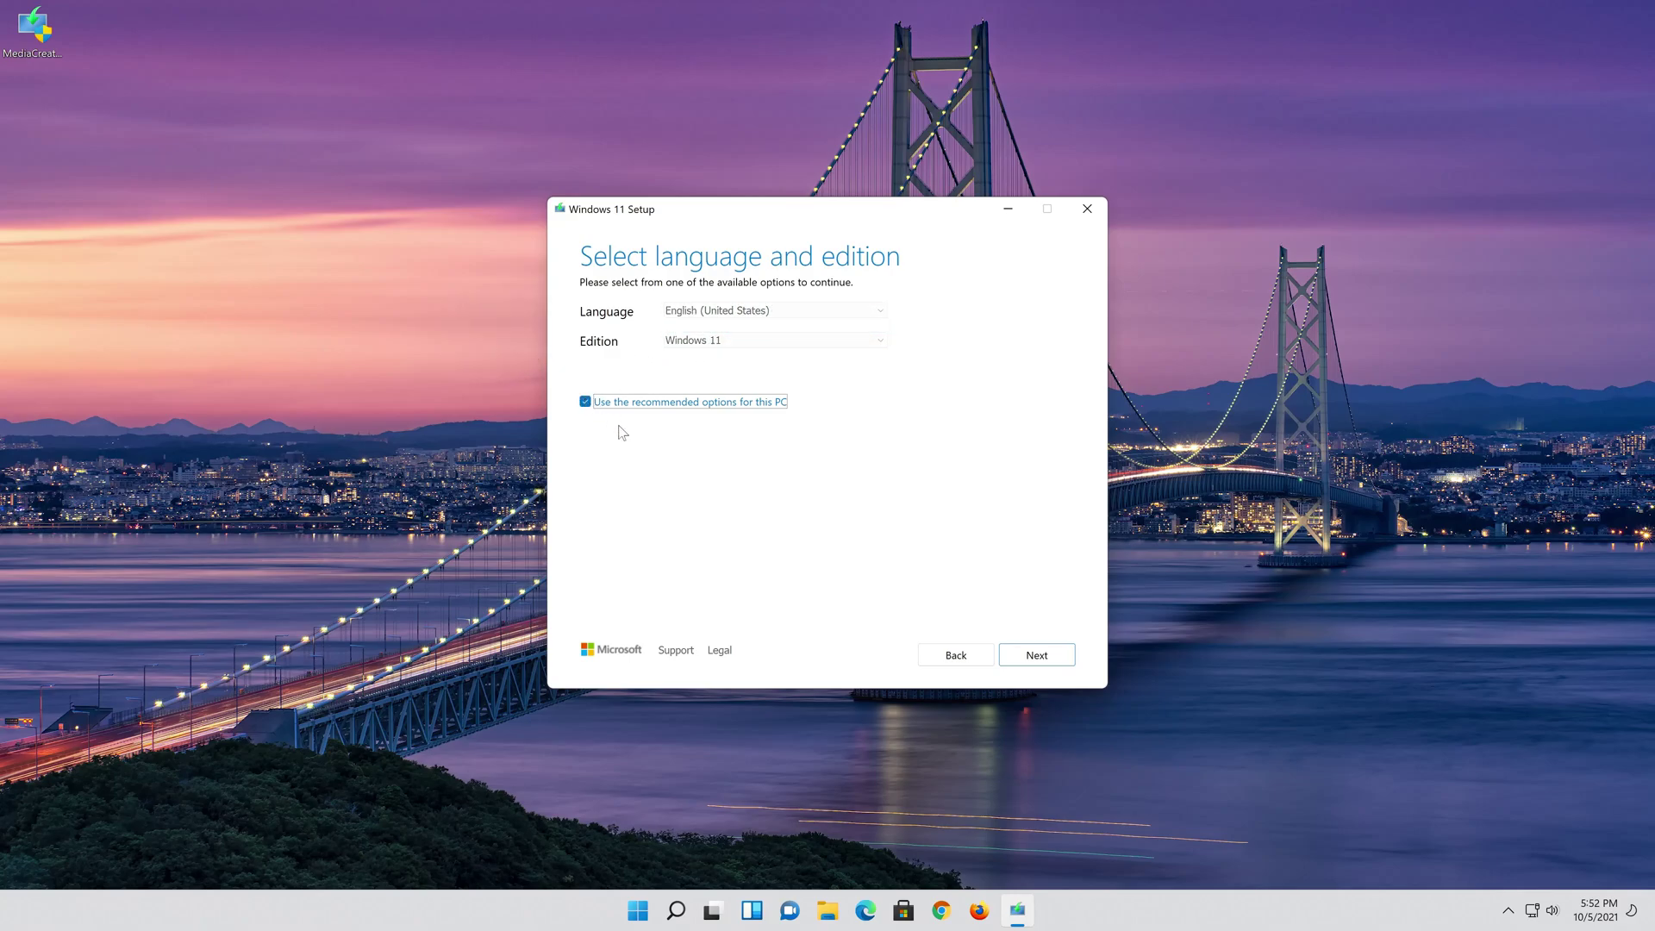
# Choose ISO file as the media type to create.
pyautogui.click(1038, 657)
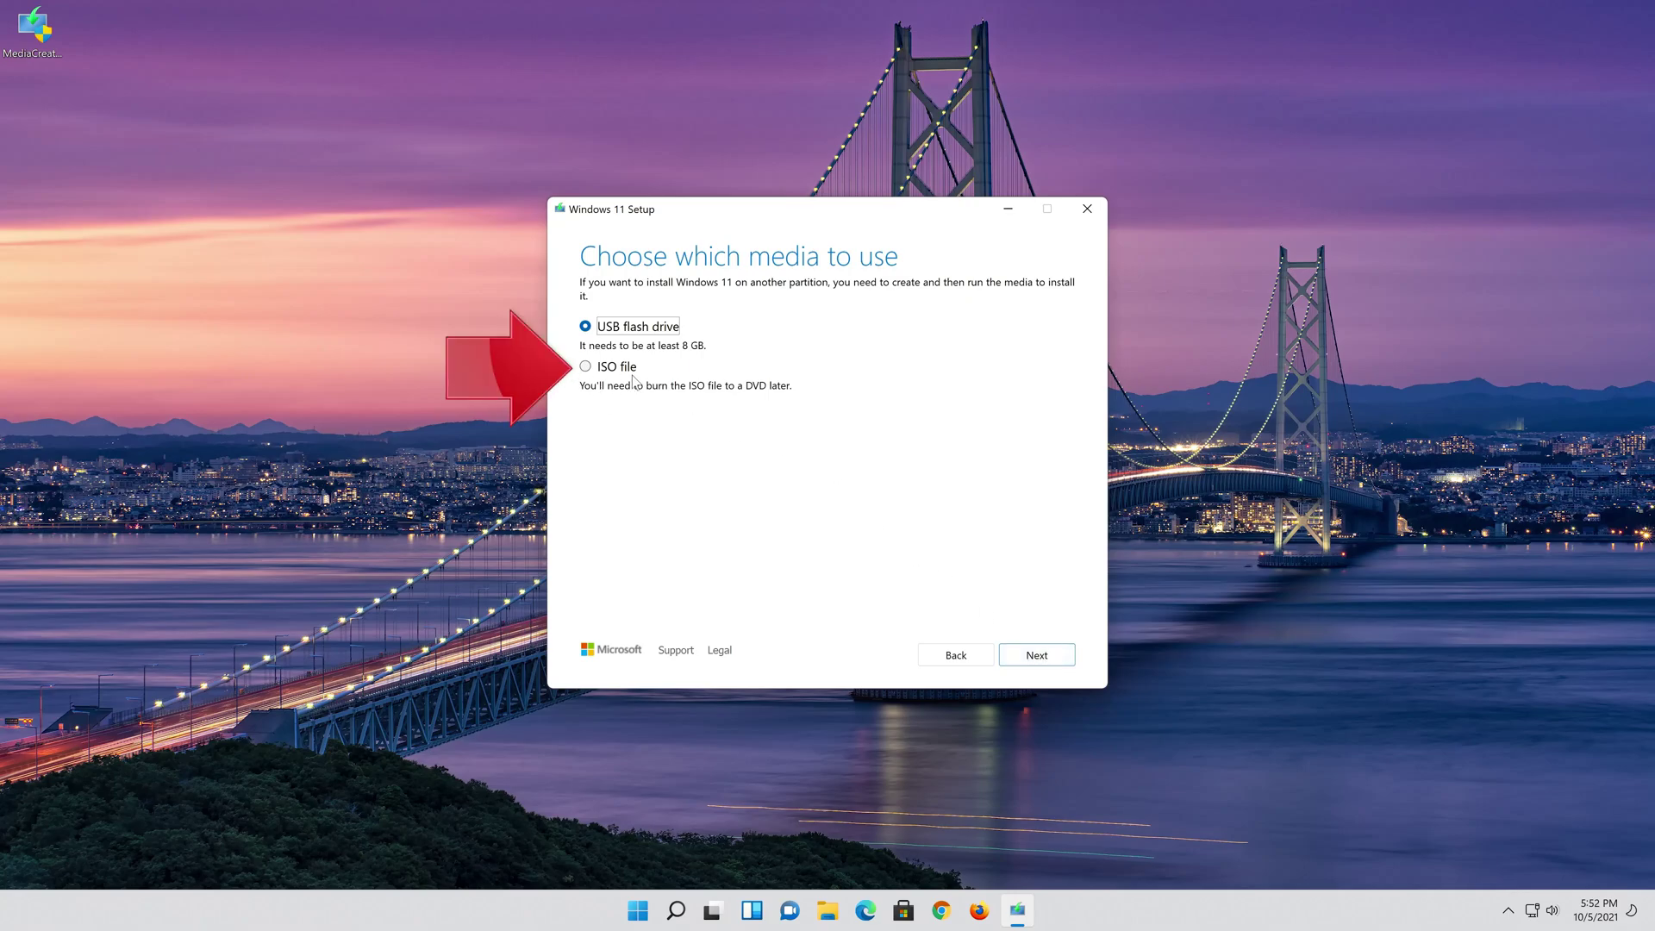
pyautogui.click(588, 369)
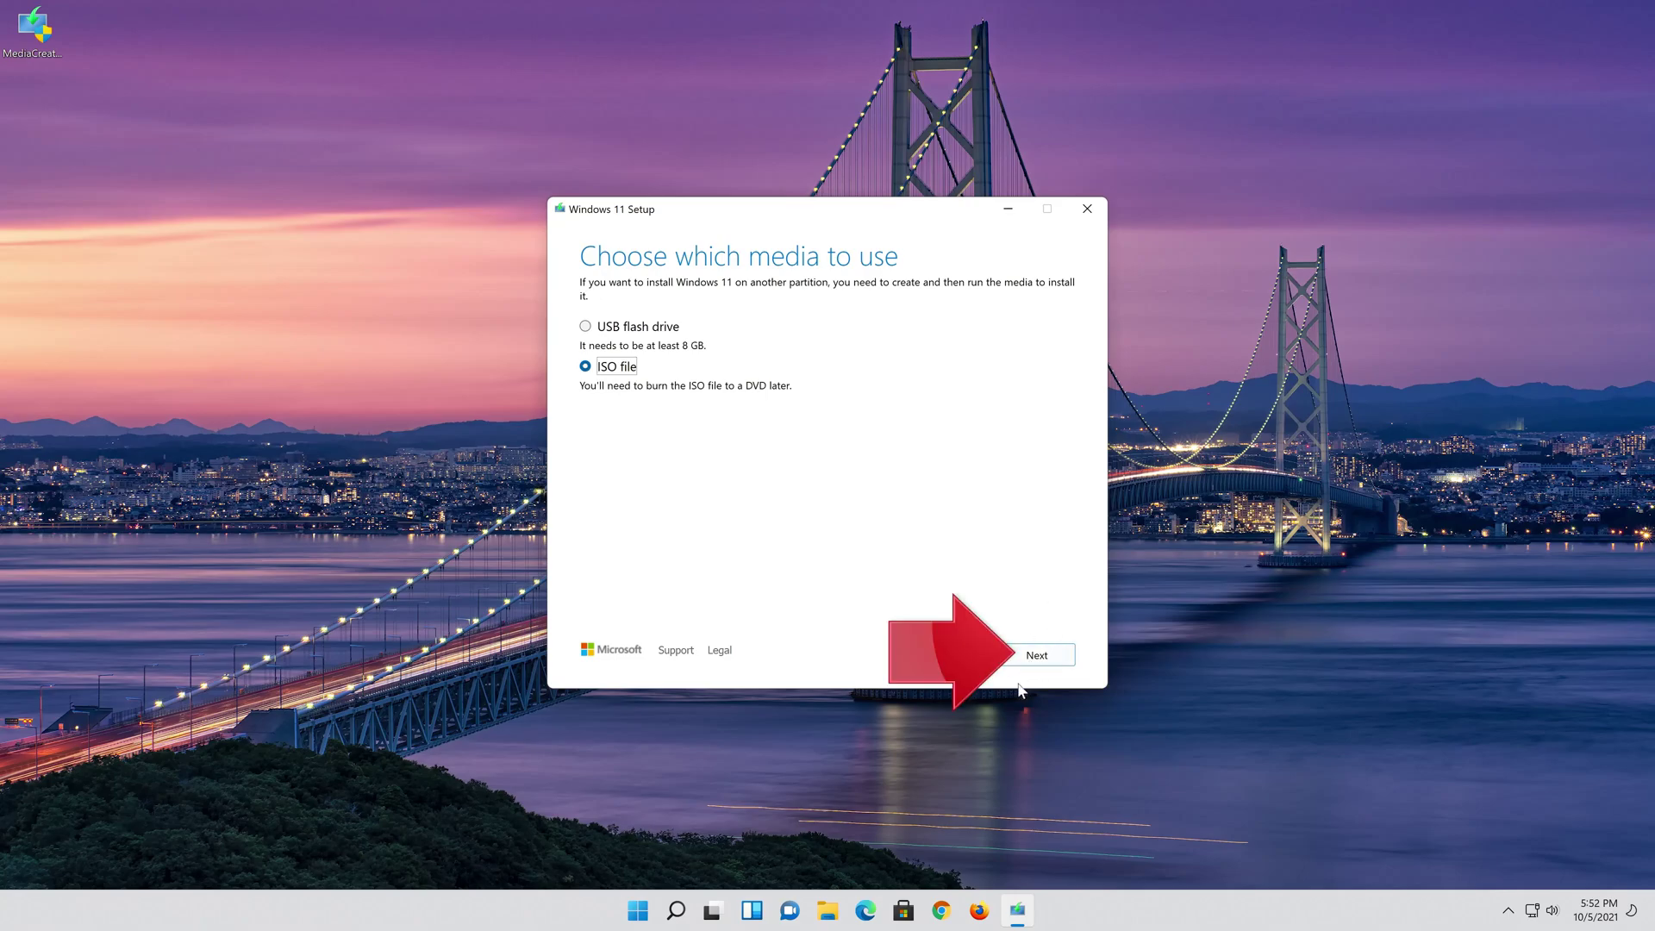
pyautogui.click(1045, 656)
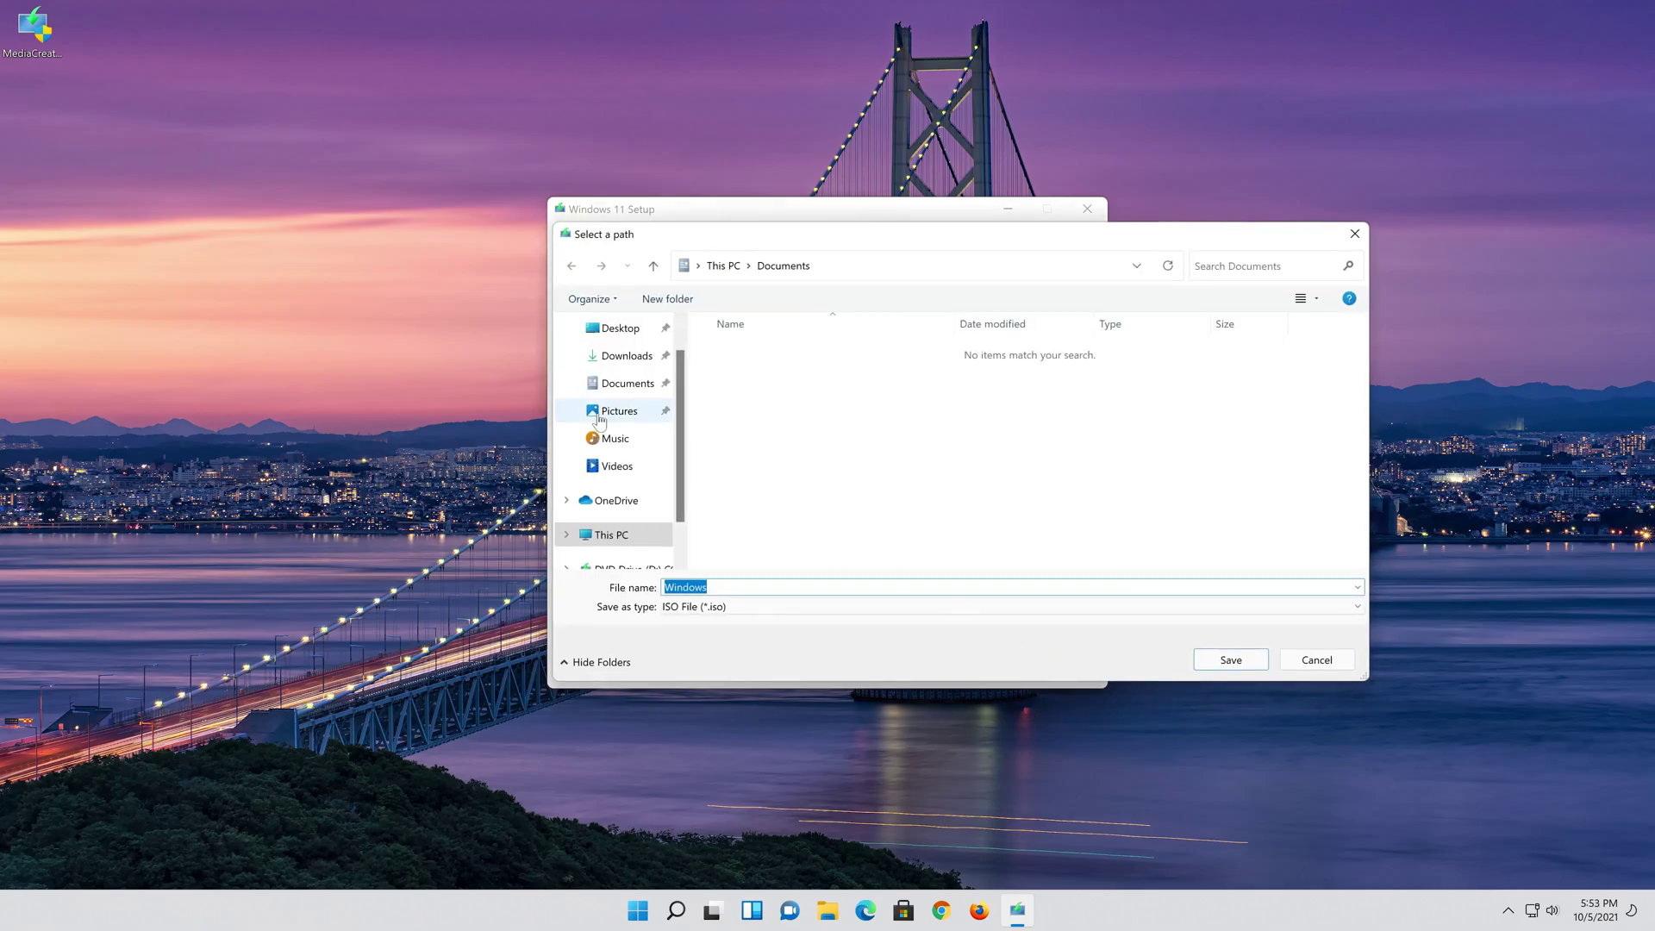
# Save the ISO to the Desktop as 'Windows 11' and finish once creation completes.
pyautogui.click(631, 328)
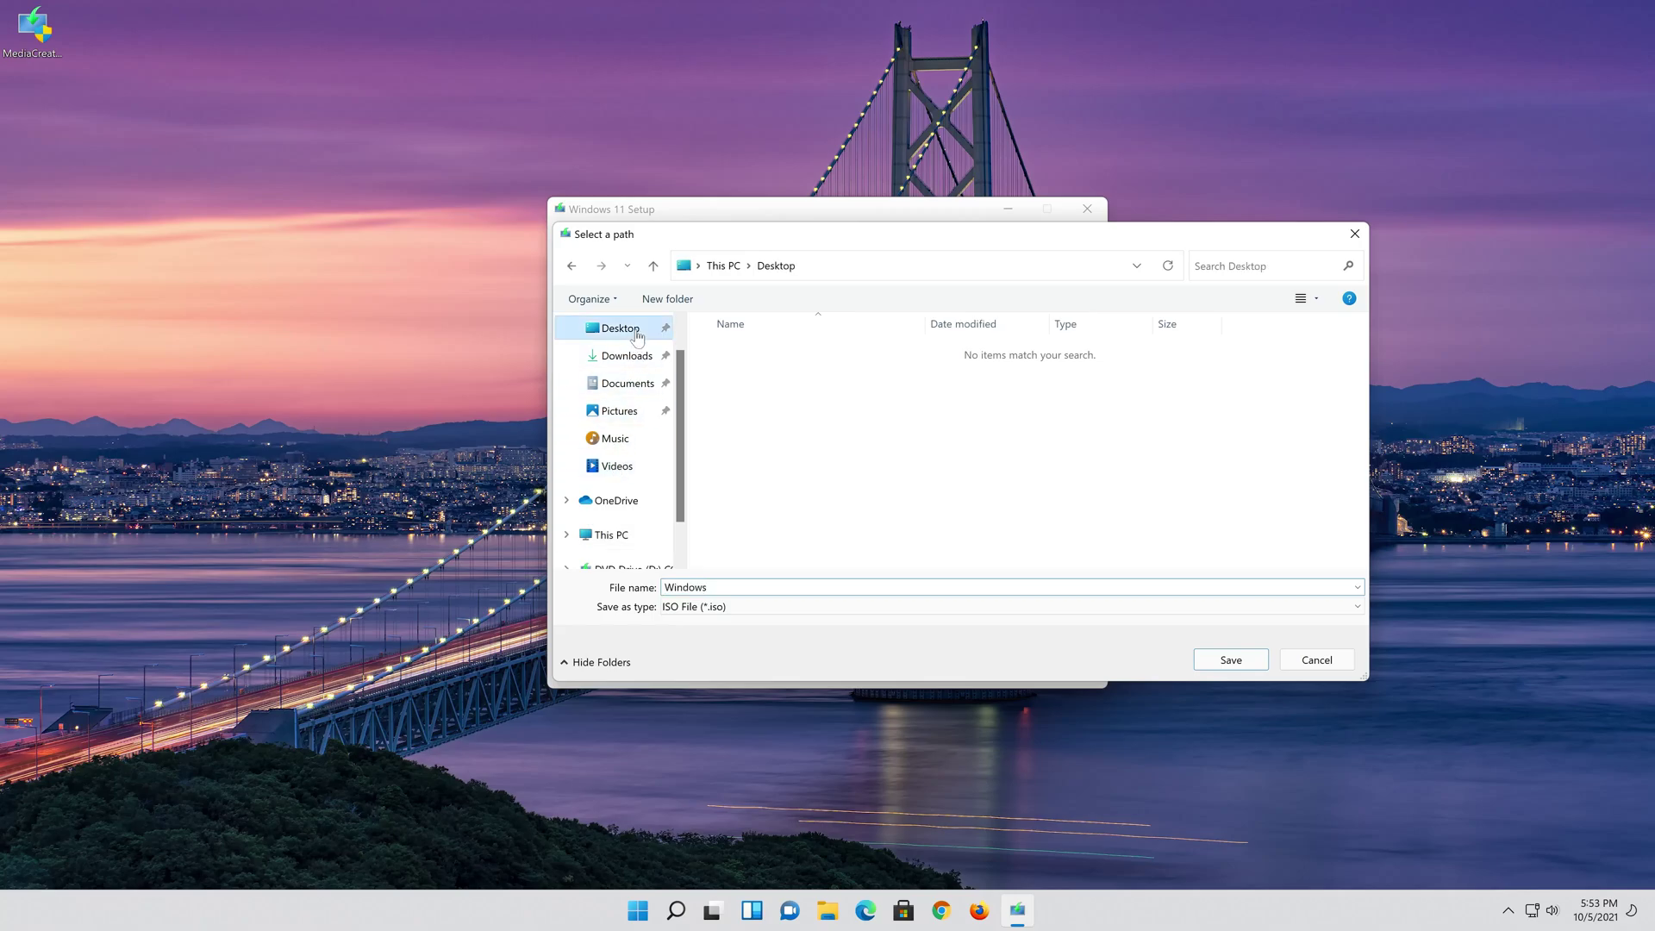
pyautogui.click(725, 586)
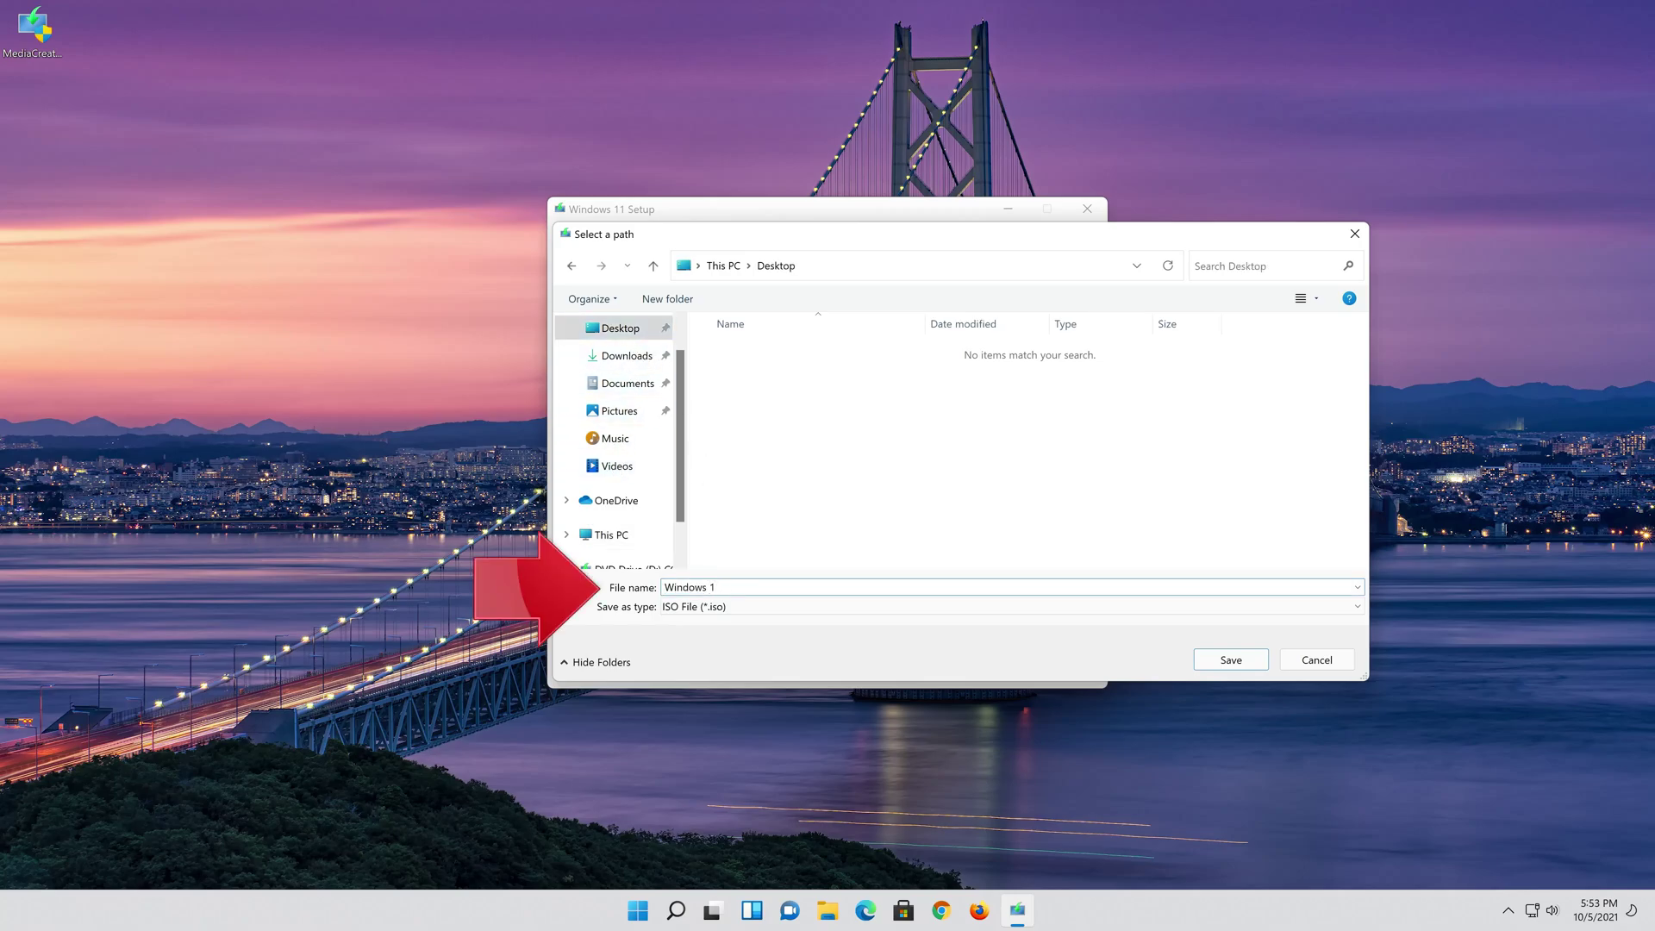
pyautogui.click(1244, 662)
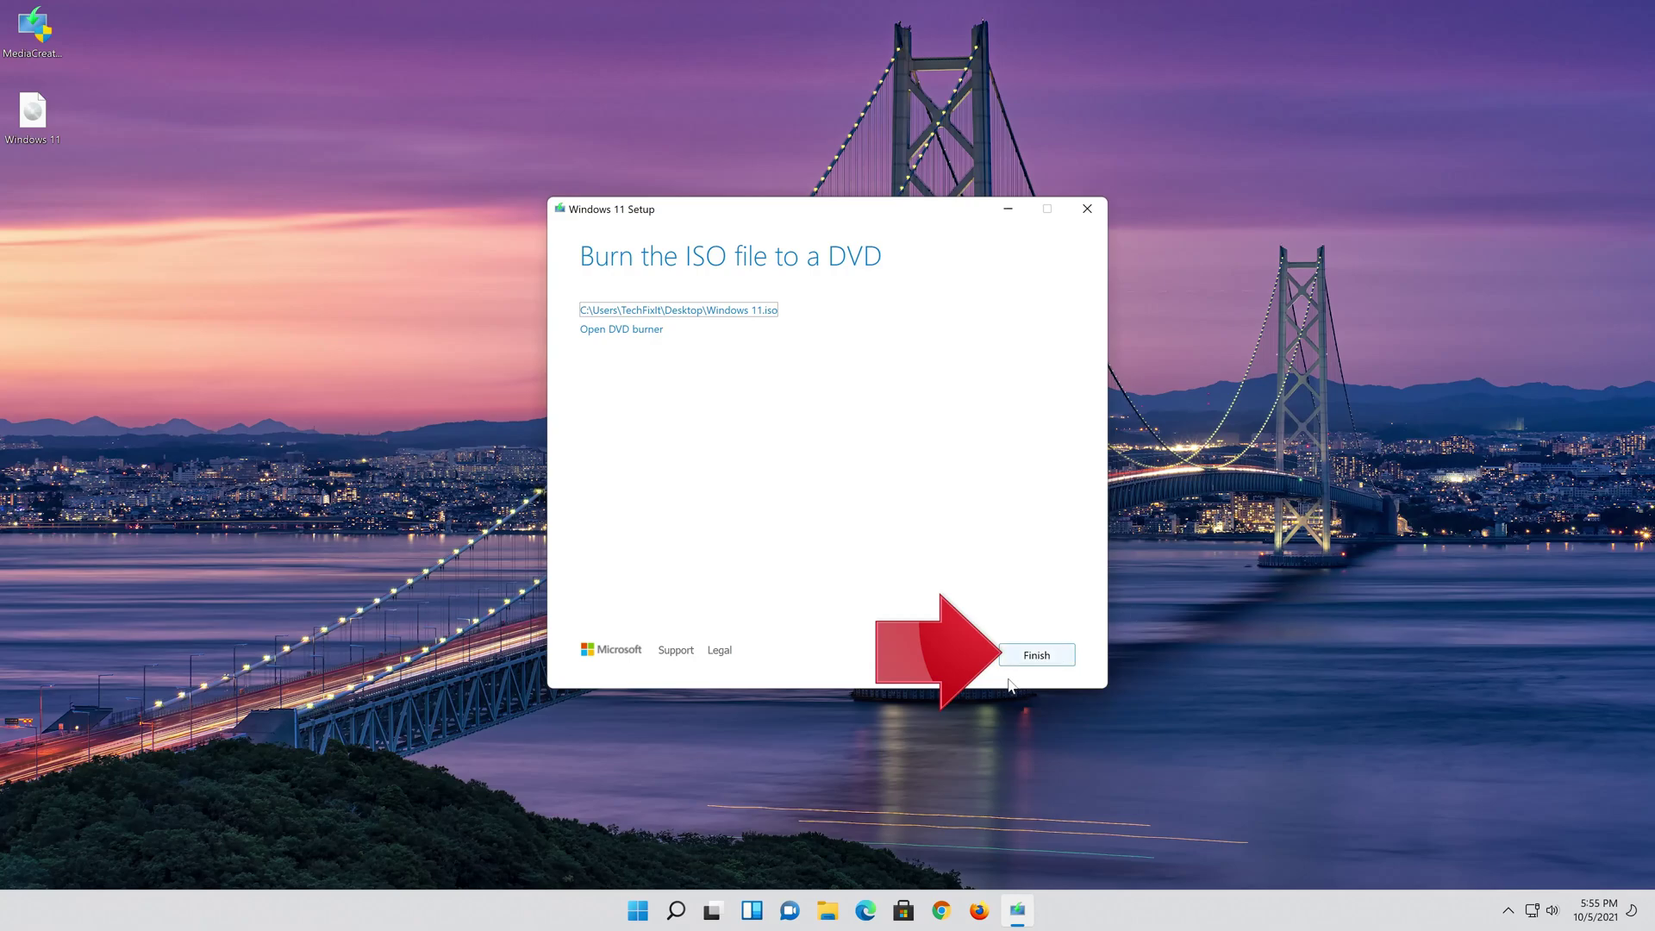
pyautogui.click(1037, 655)
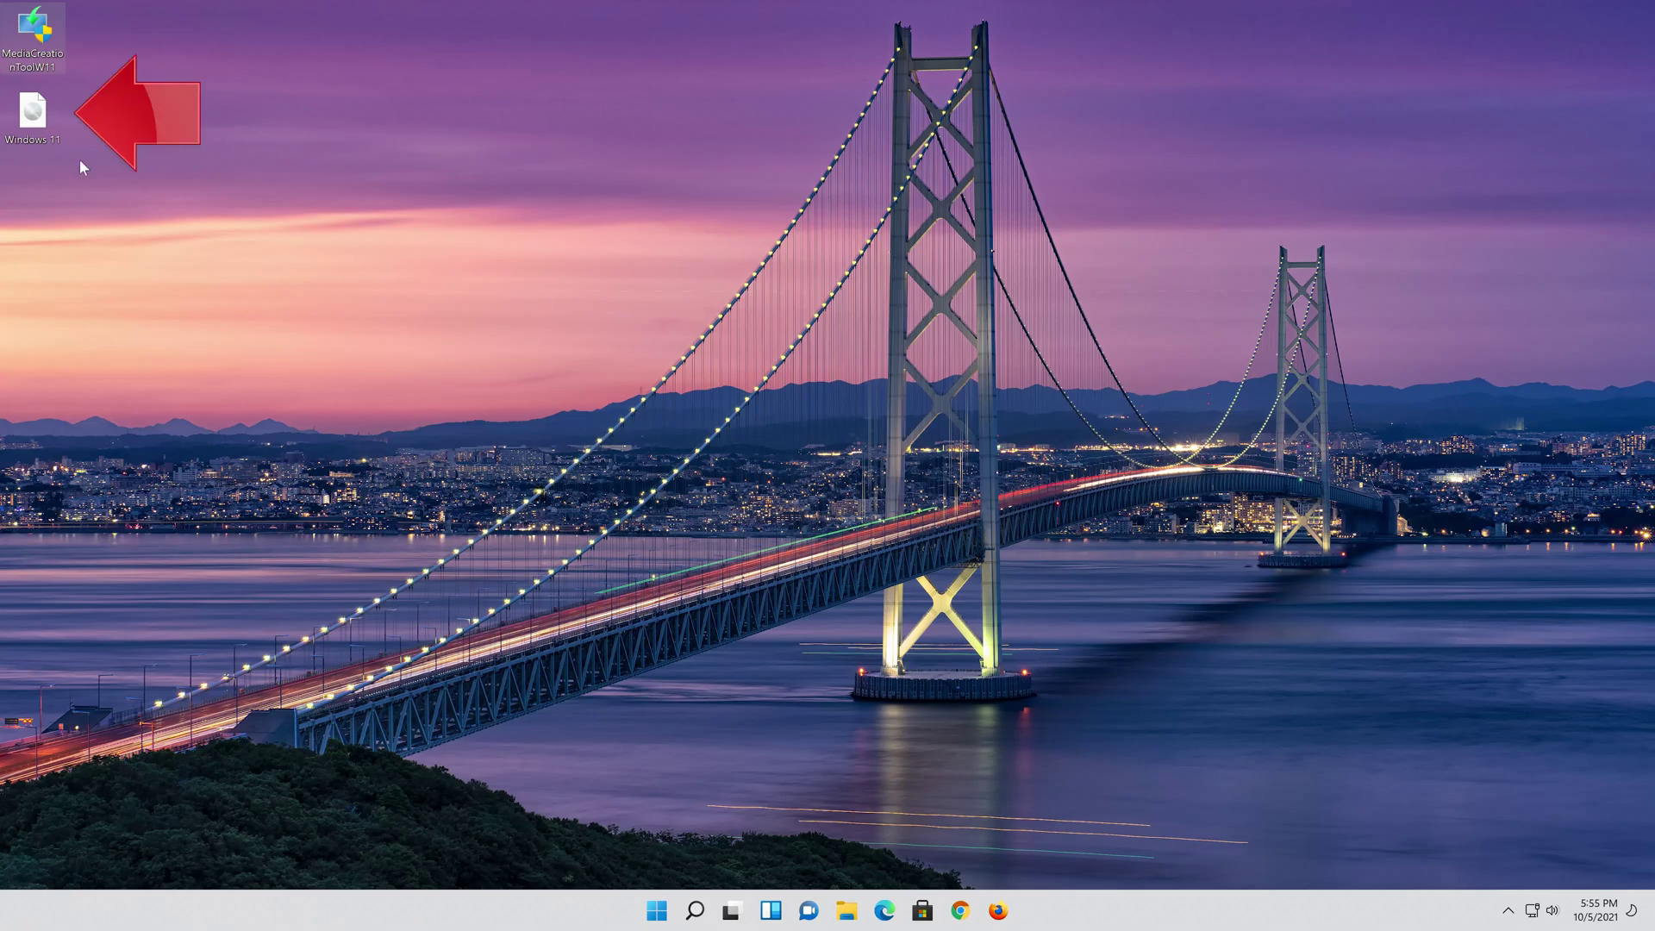
# Mount the Windows 11 ISO as DVD Drive (E:) and run its setup, approving the UAC prompt.
pyautogui.moveTo(40, 125)
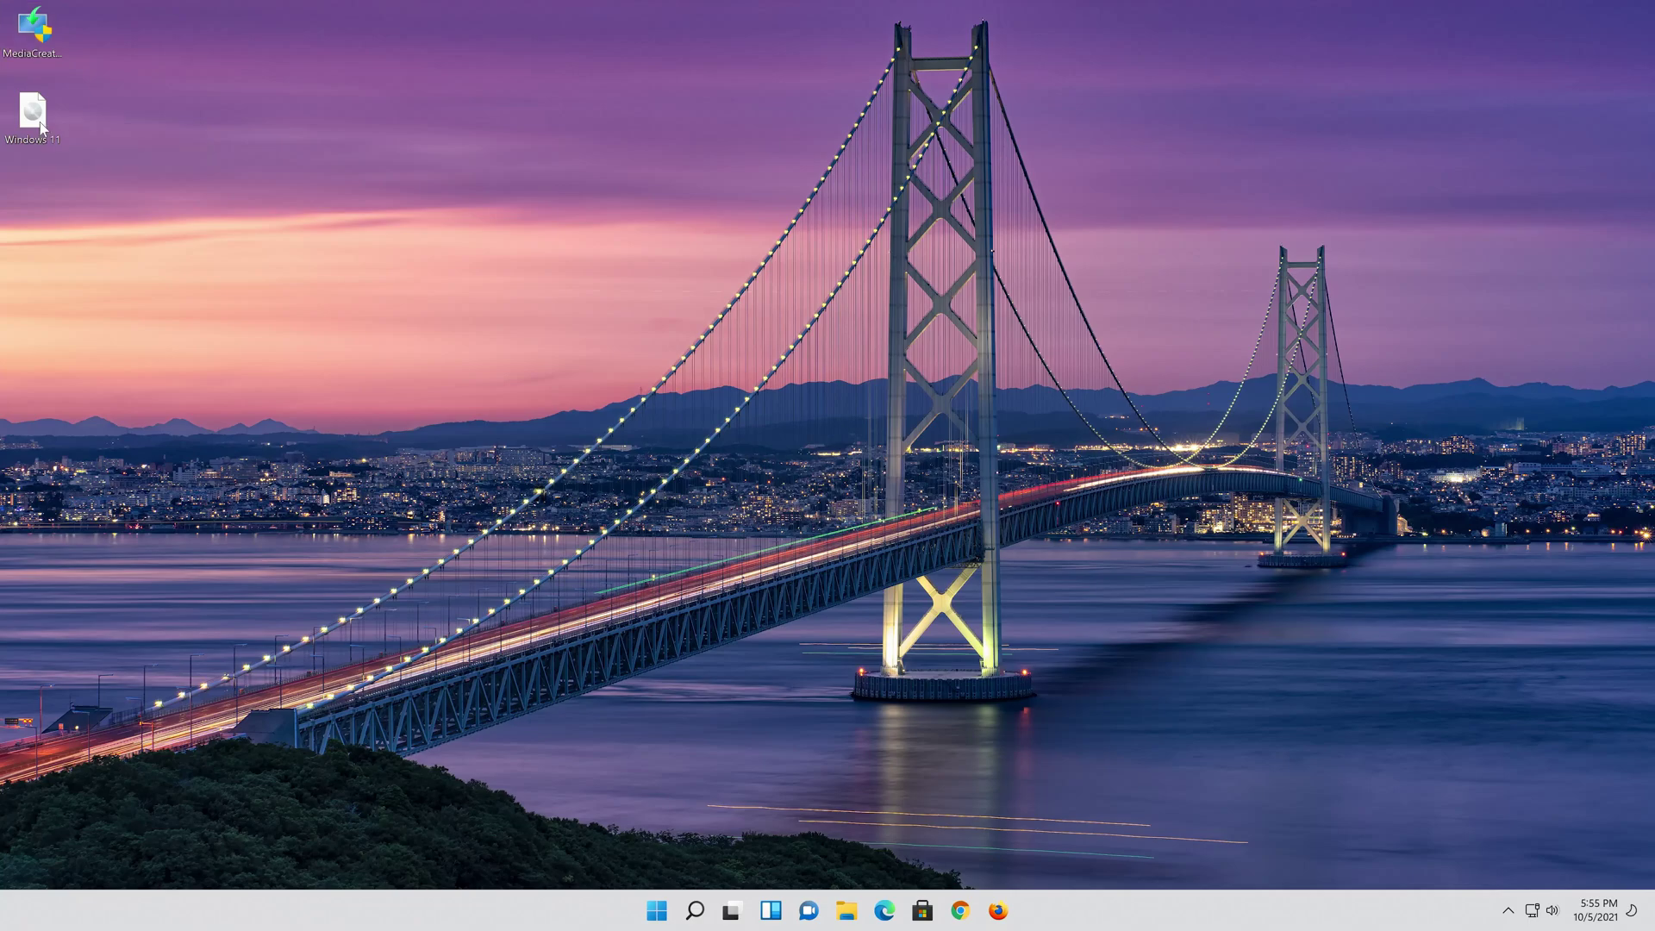
pyautogui.doubleClick(40, 125)
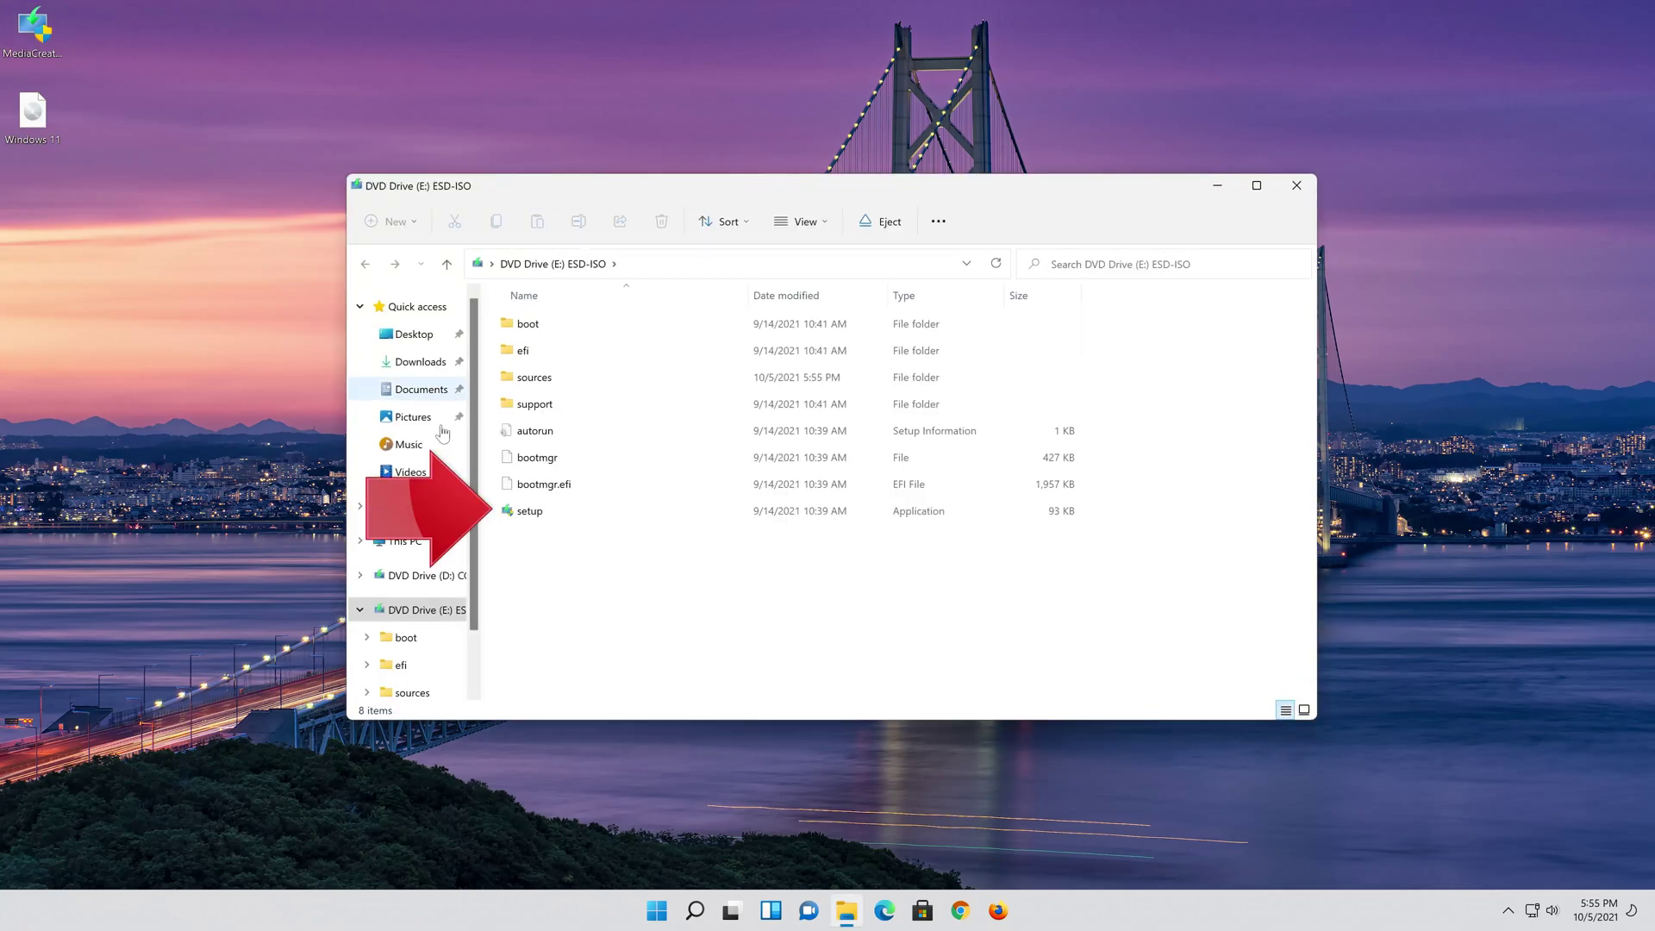
pyautogui.click(577, 504)
pyautogui.doubleClick(577, 503)
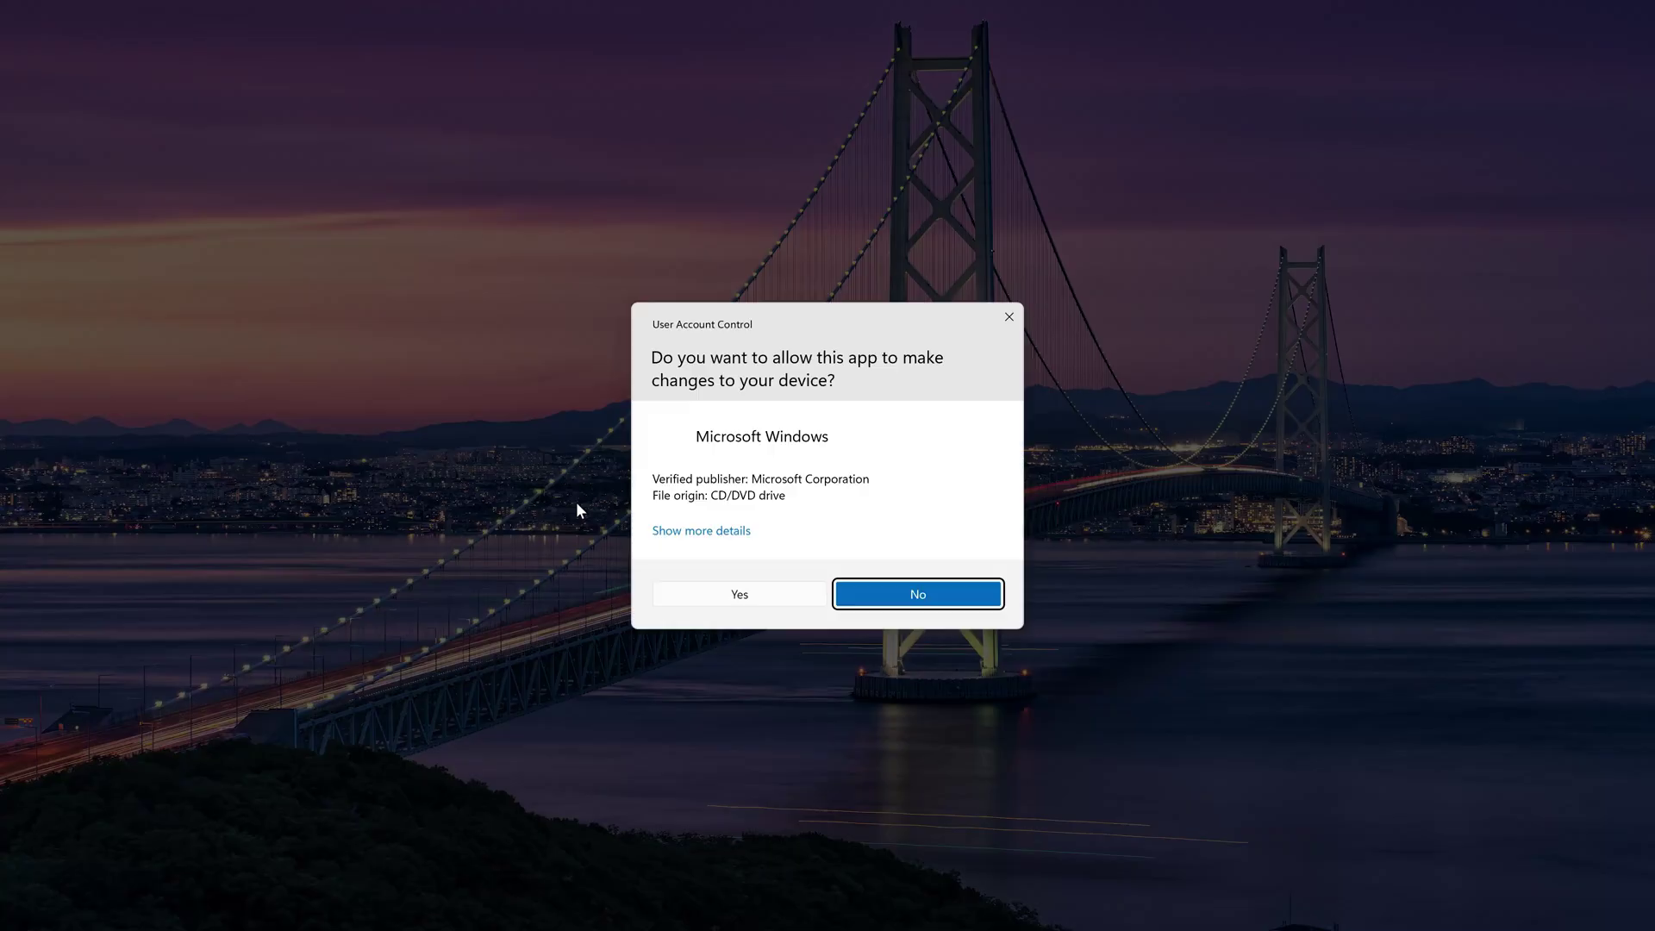
pyautogui.click(750, 597)
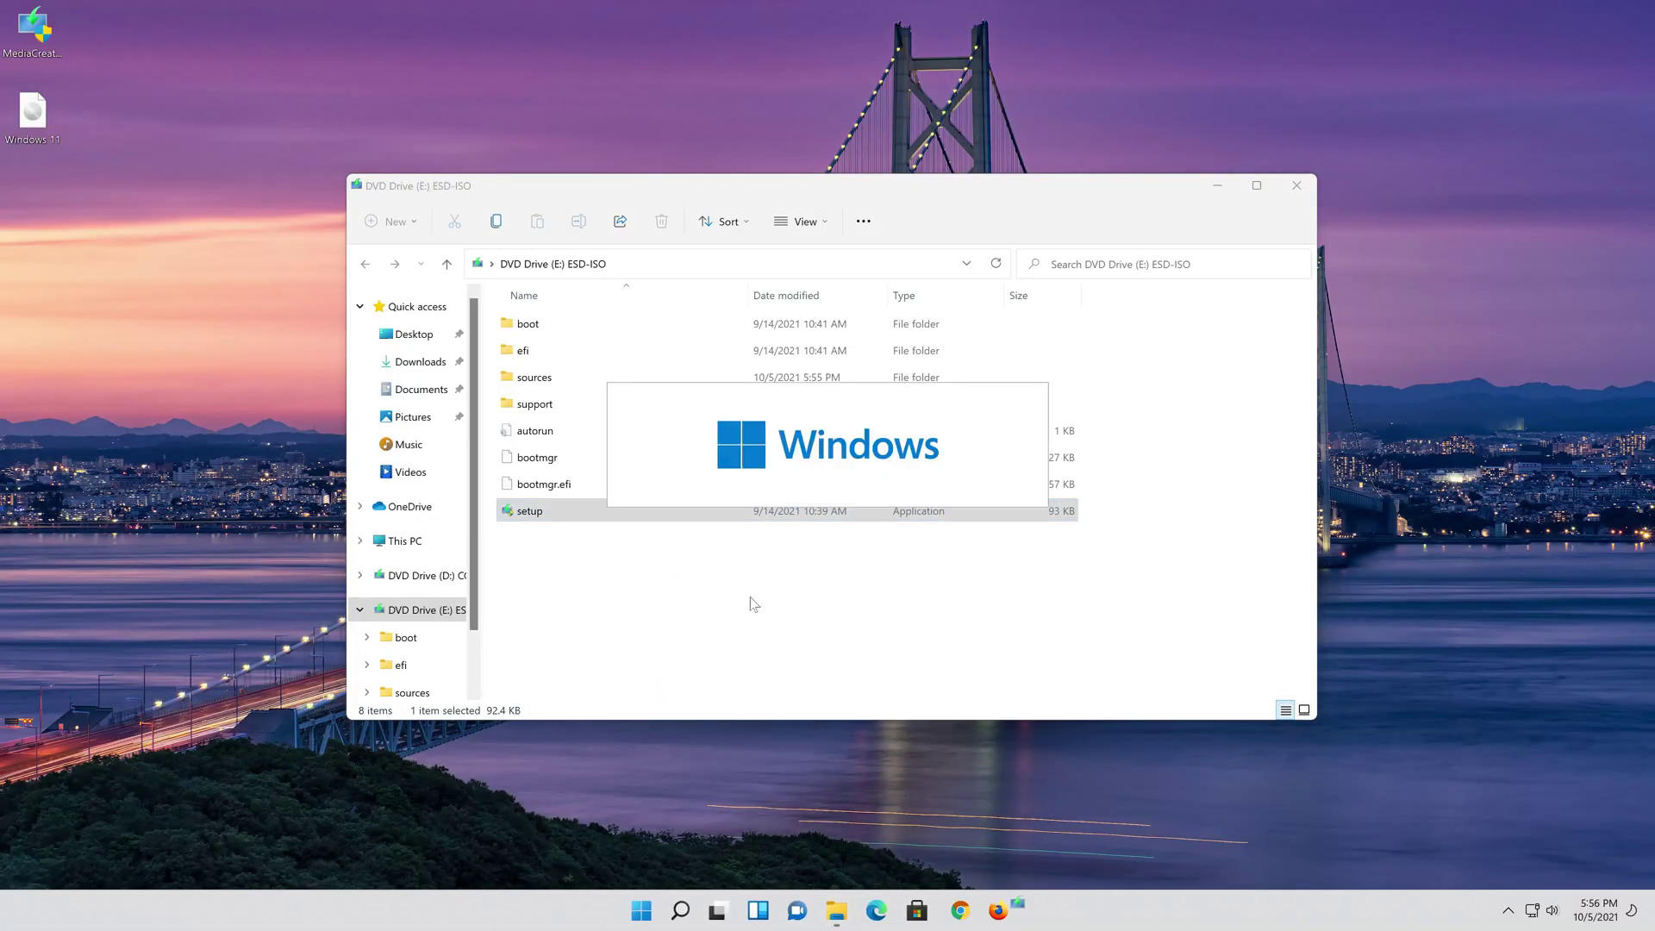
# Close File Explorer, accept the Windows 11 license terms, and confirm Keep personal files and apps.
pyautogui.click(1290, 186)
pyautogui.click(1051, 662)
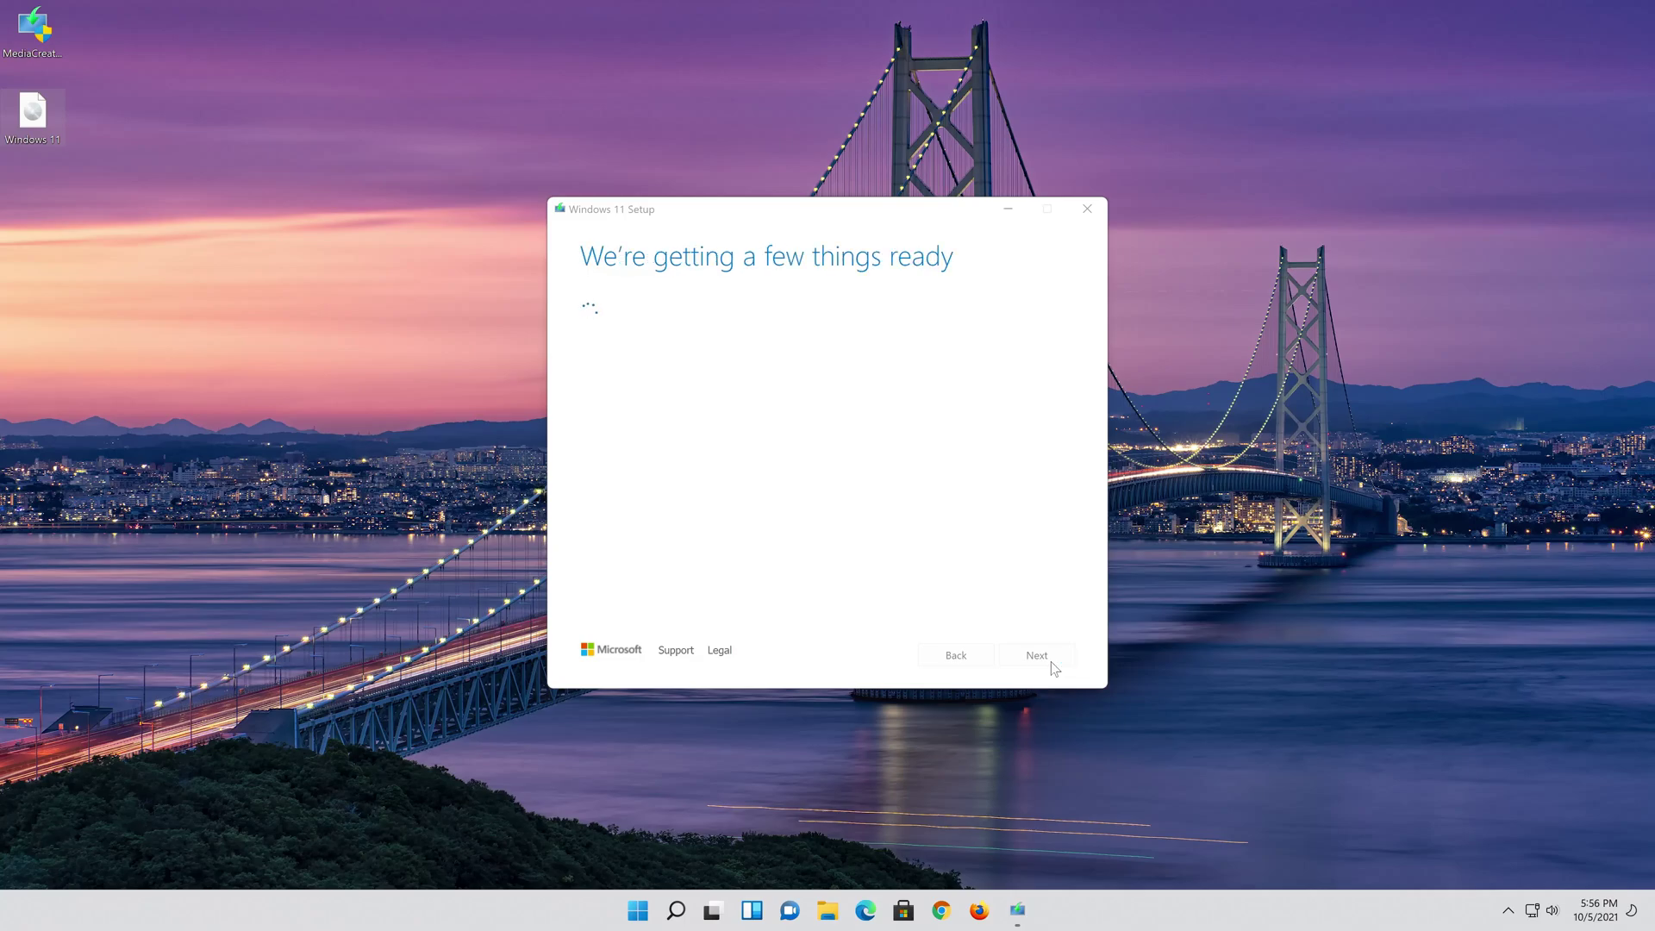
pyautogui.click(1047, 659)
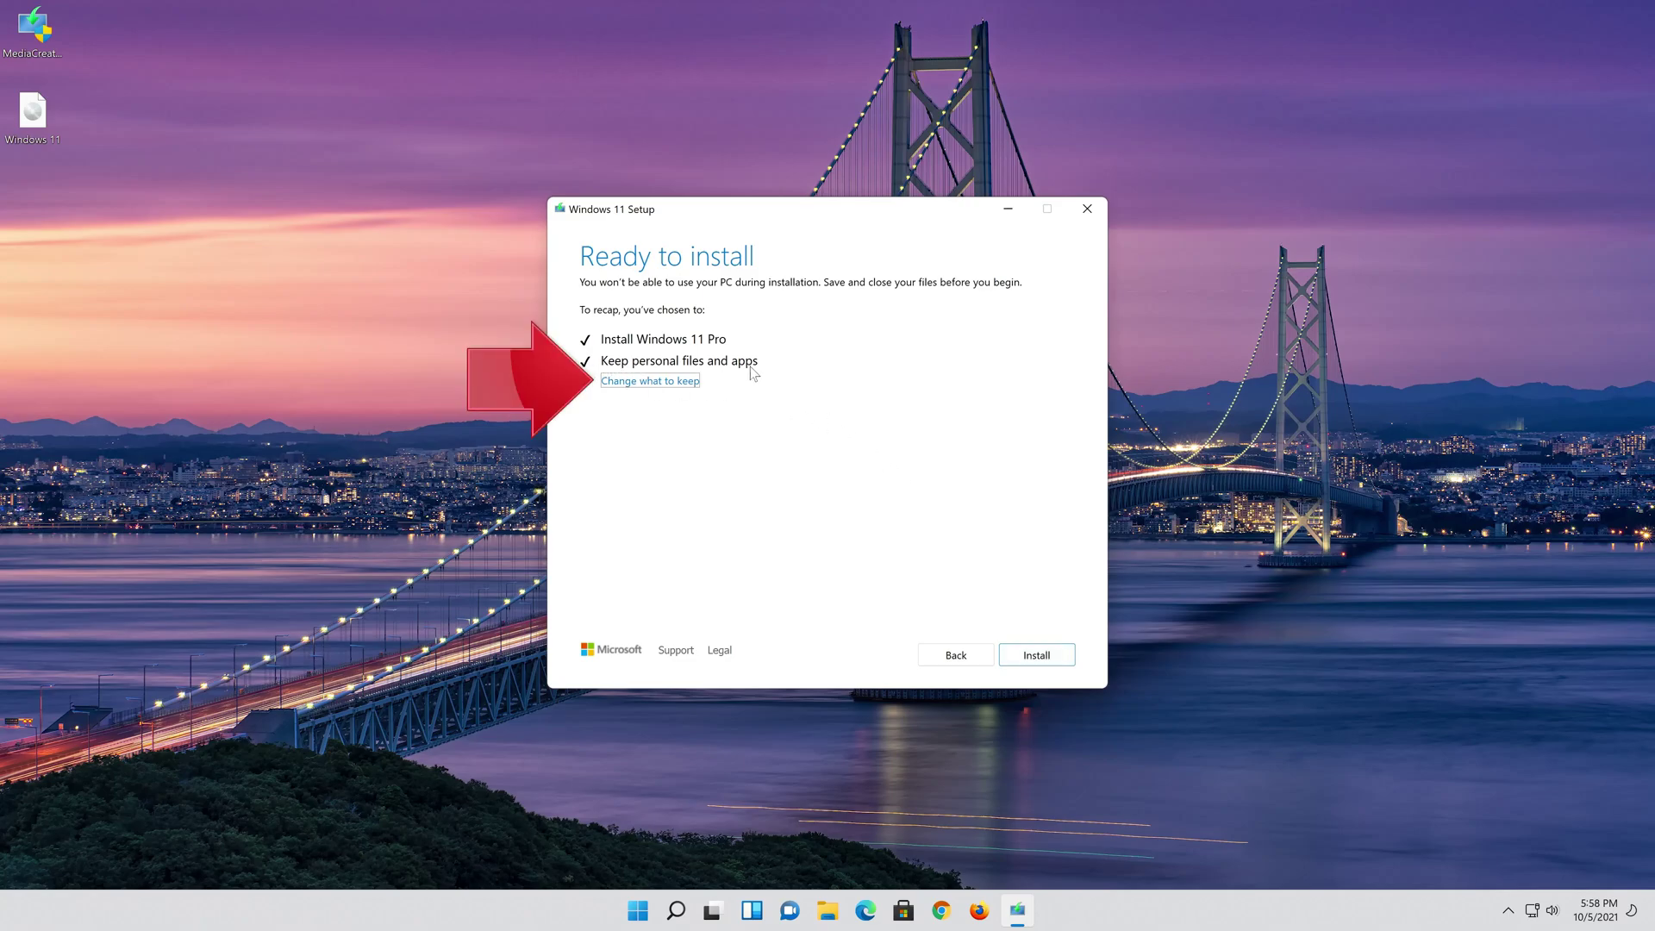
pyautogui.click(691, 381)
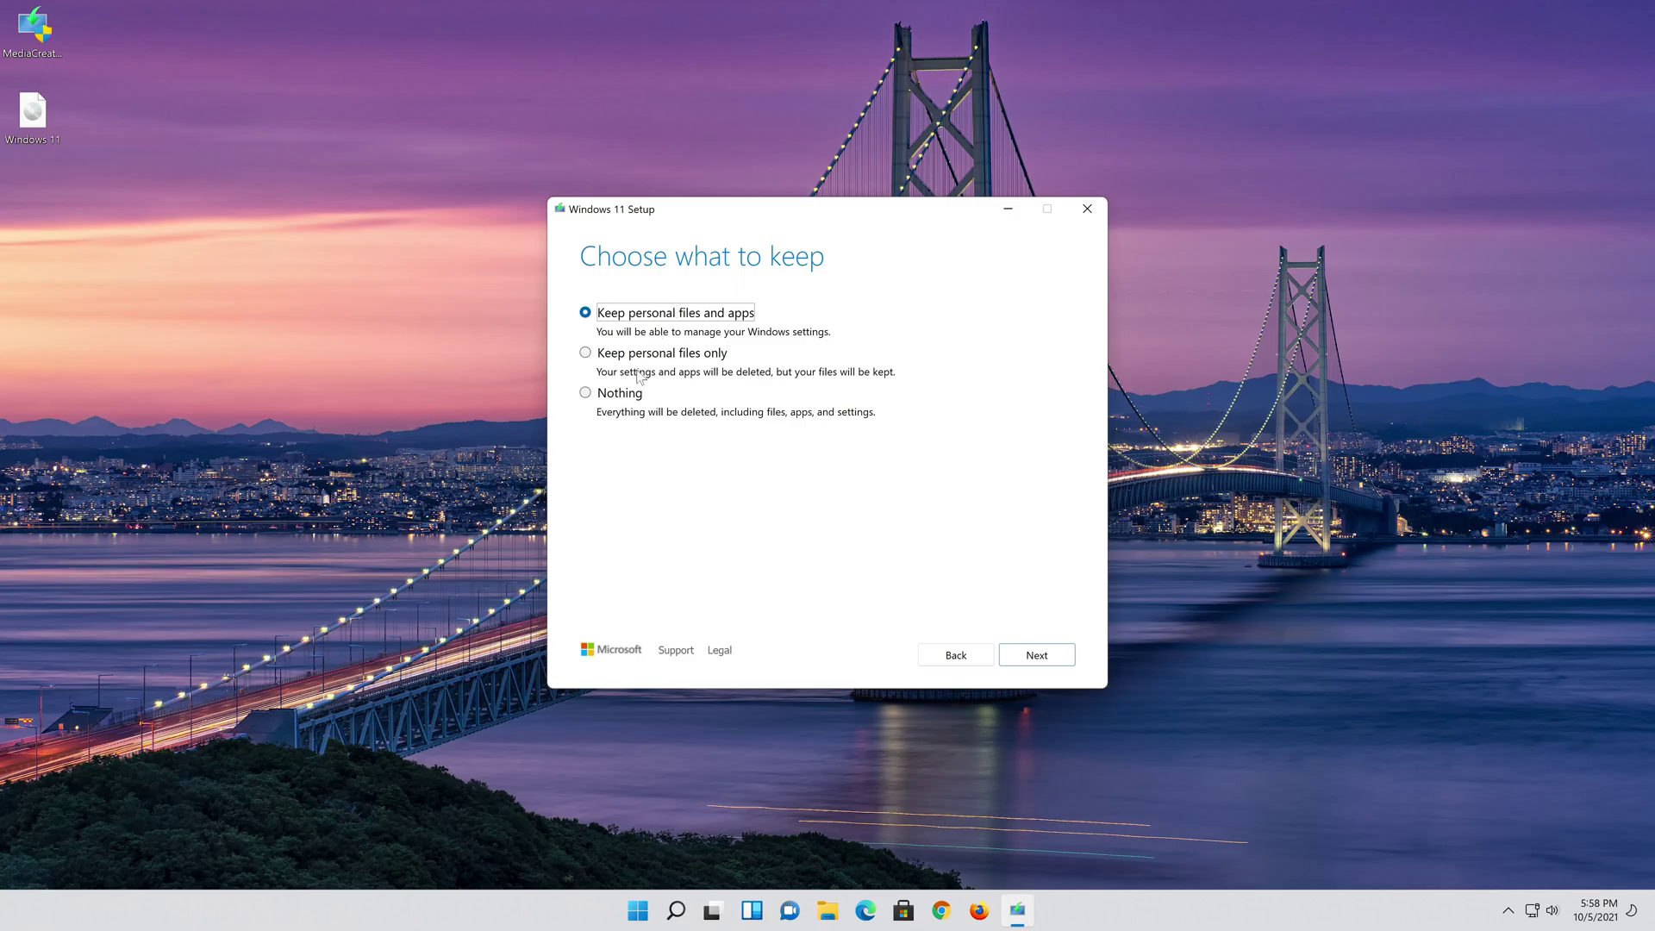
pyautogui.click(1043, 657)
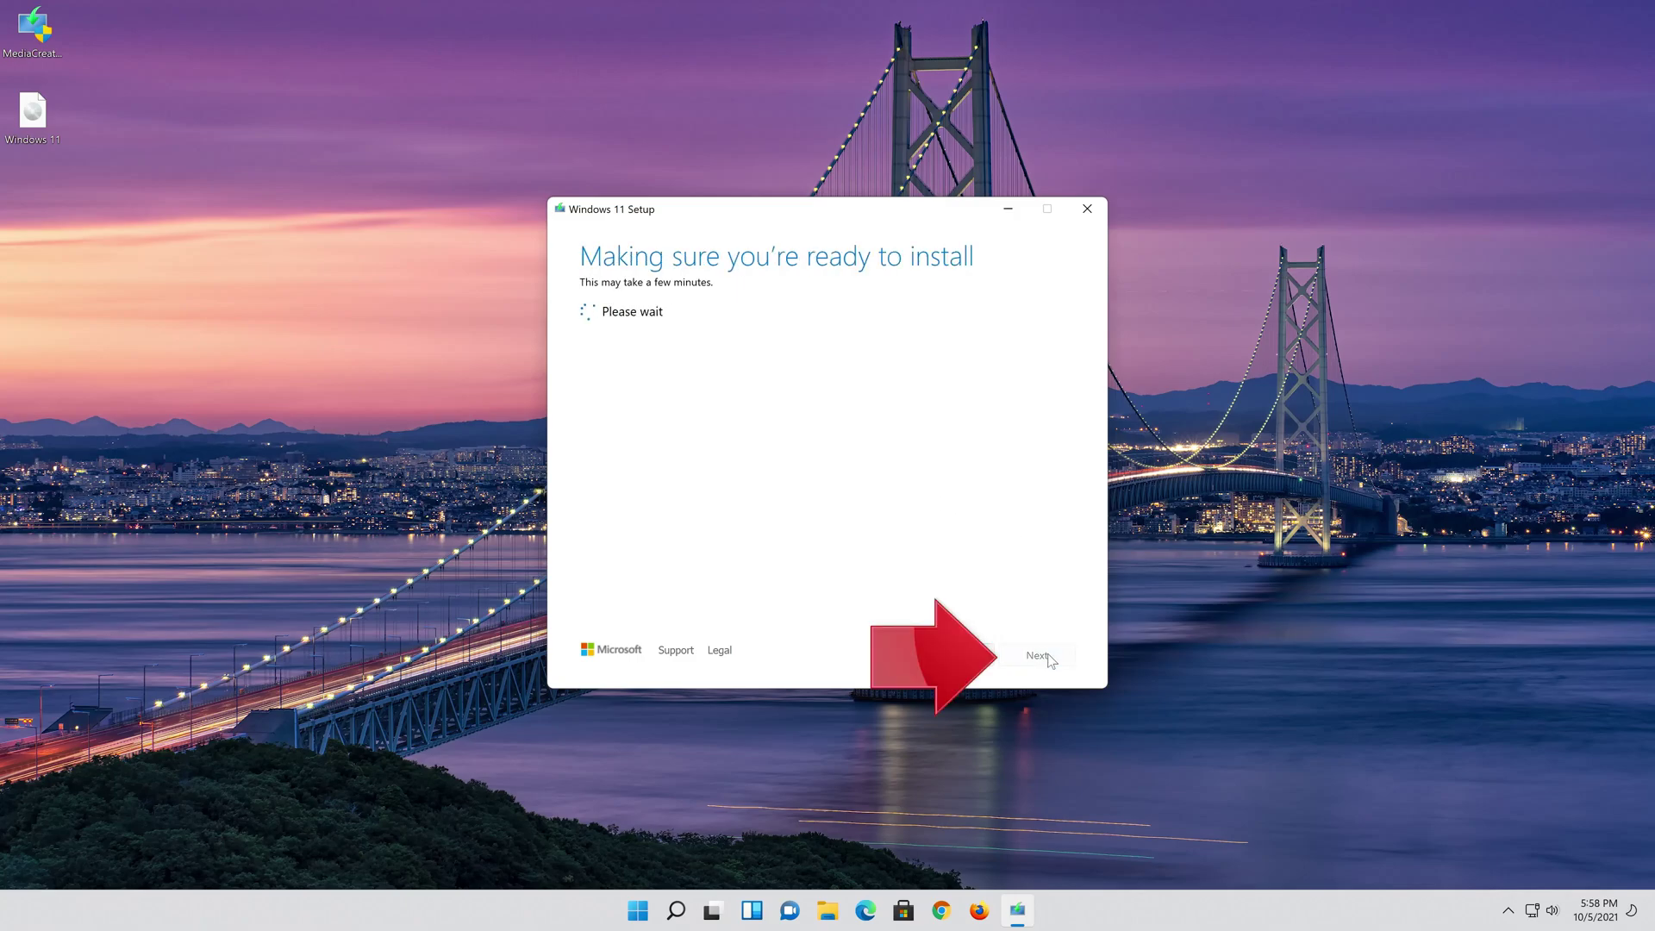